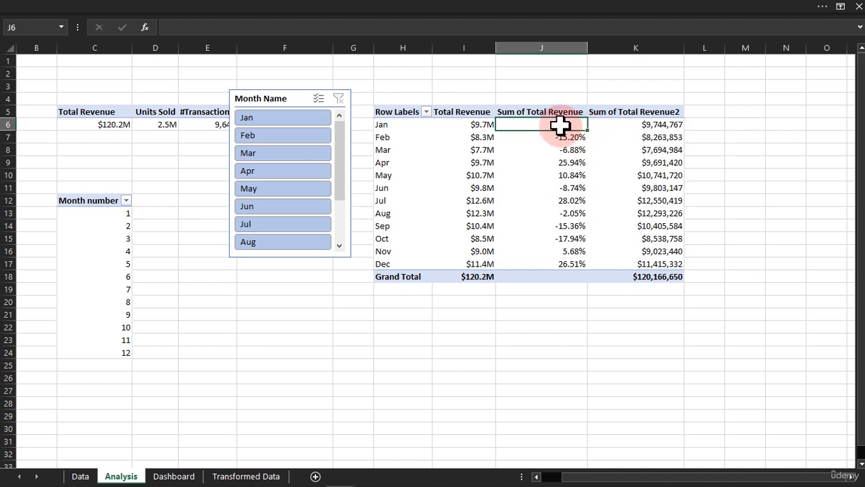
# Examine the January and February Total Revenue values in the monthly pivot table.
pyautogui.click(474, 122)
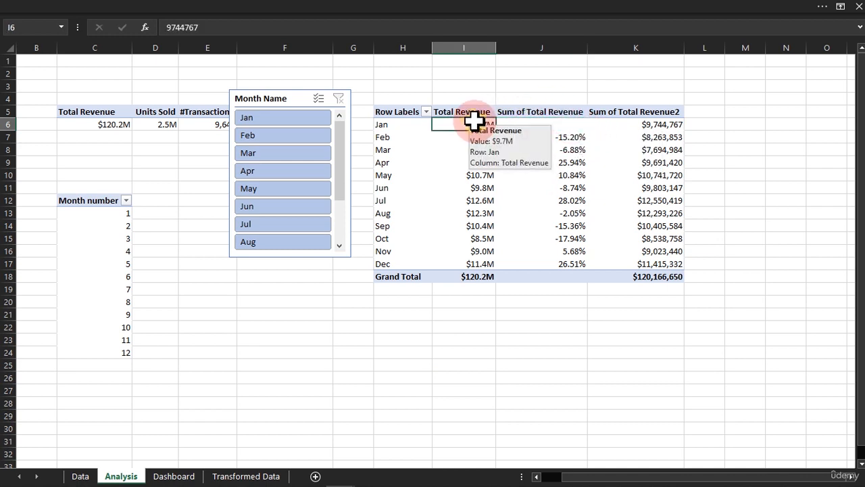
pyautogui.click(478, 135)
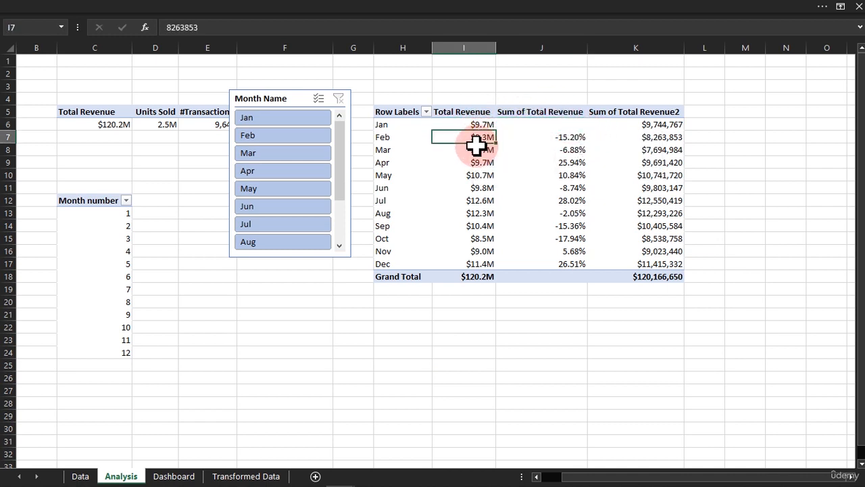
pyautogui.click(311, 338)
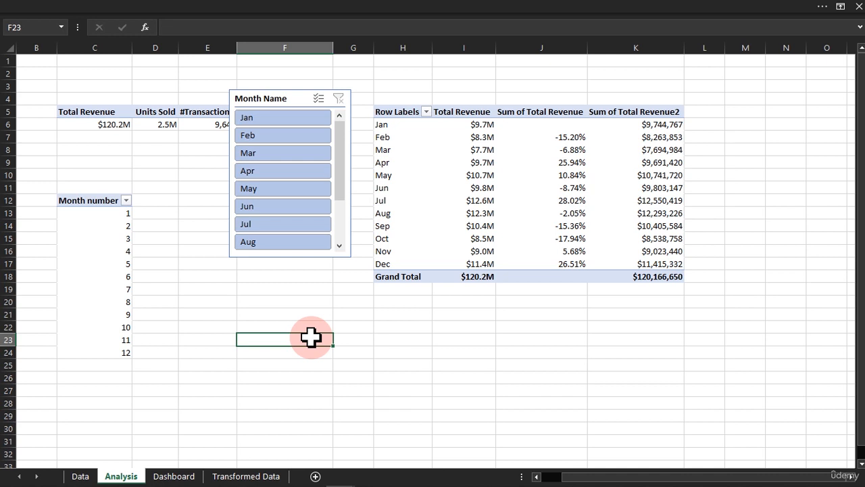
# Filter the Month Name slicer to Feb and check February's row and percentage change in the monthly pivot table.
pyautogui.click(254, 138)
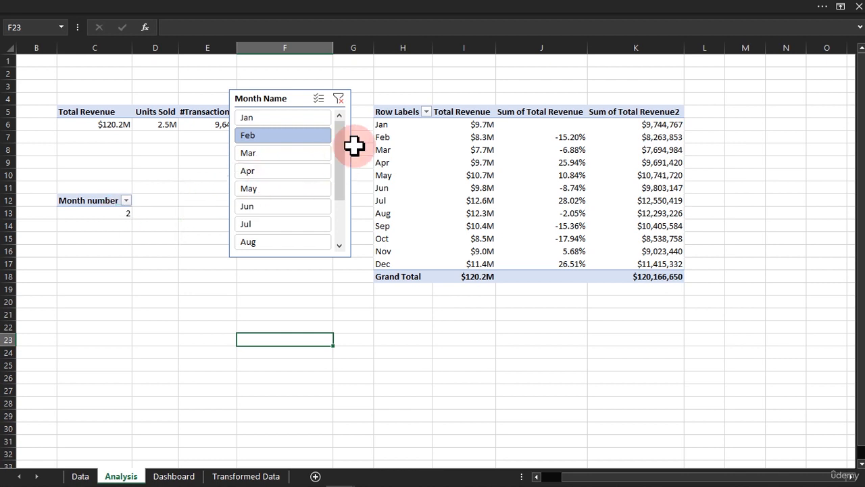
pyautogui.click(374, 134)
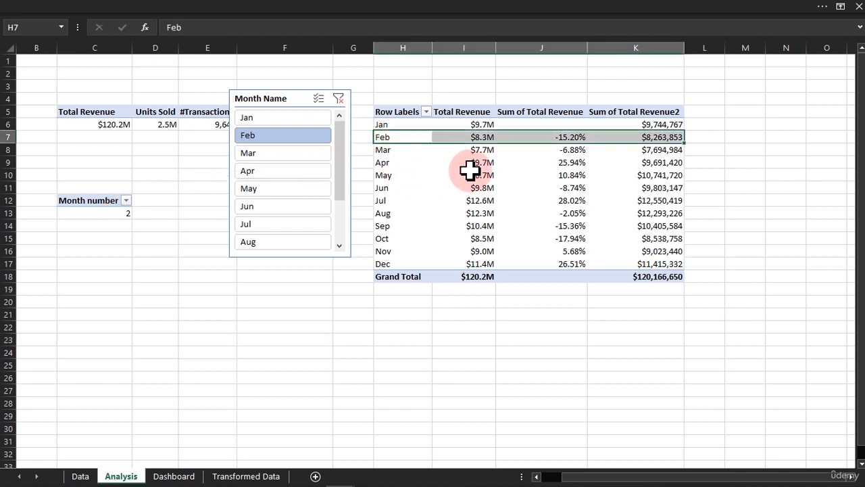
pyautogui.click(567, 139)
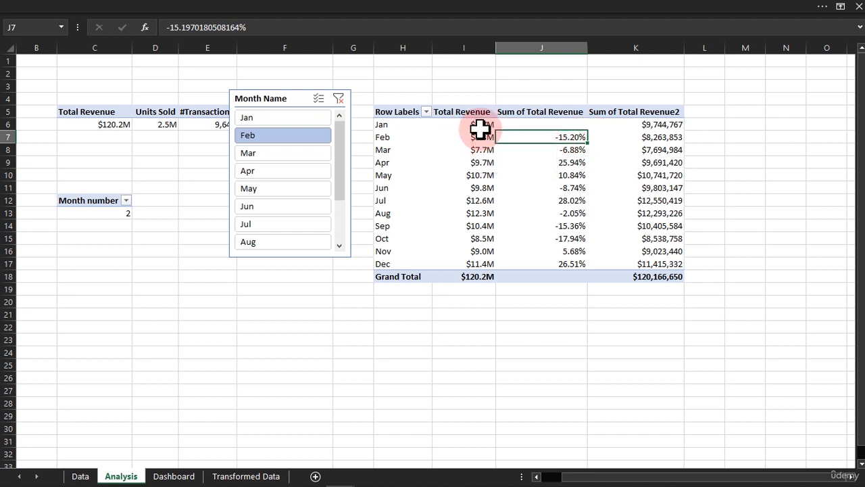
# Start an IFS formula in cell F23 that returns 0 when the month number in C13 equals 1.
pyautogui.click(263, 333)
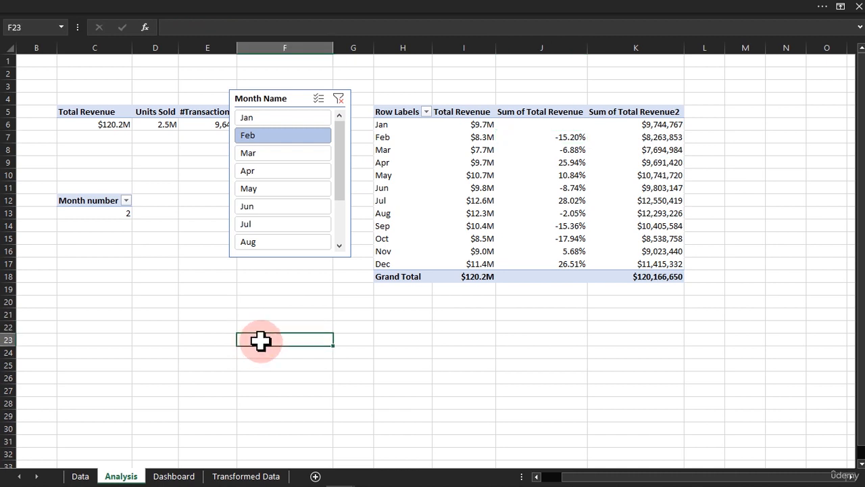
pyautogui.write('=')
pyautogui.write('IFS(')
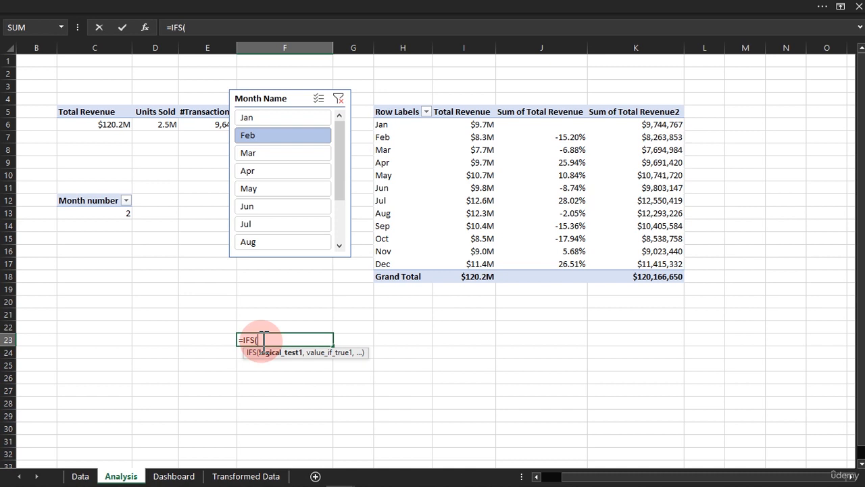
pyautogui.click(108, 214)
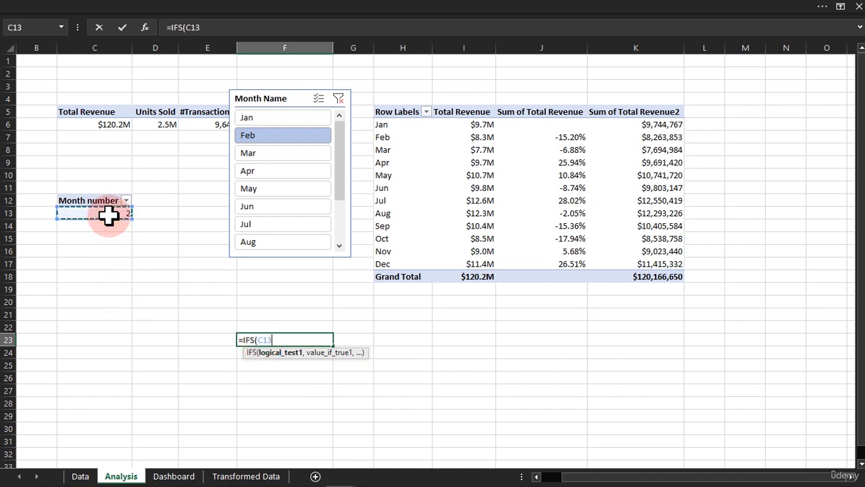
pyautogui.click(265, 339)
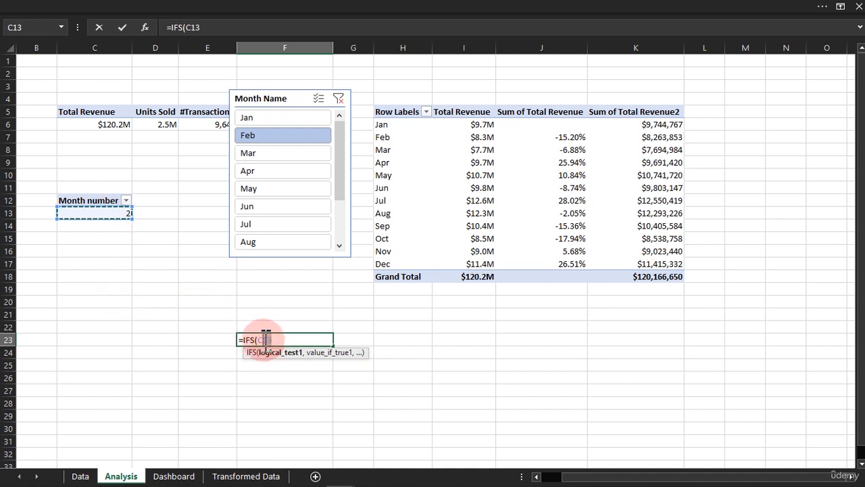
pyautogui.moveTo(266, 339); pyautogui.dragTo(261, 339)
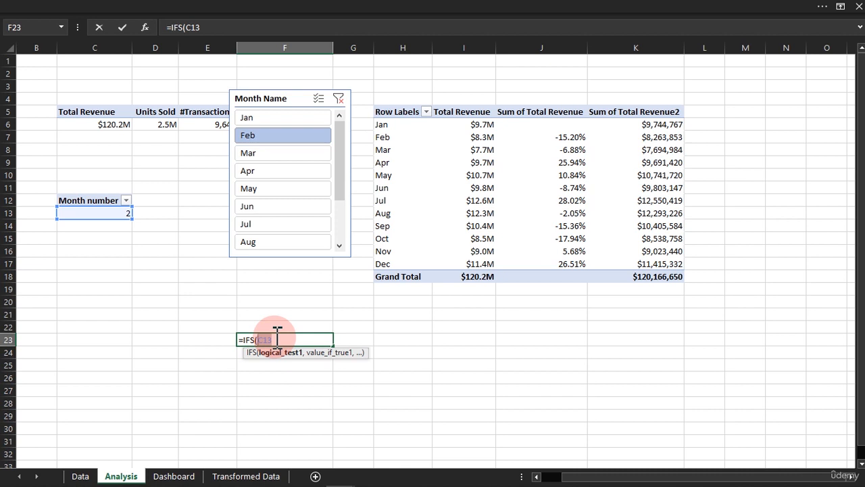
pyautogui.click(277, 339)
pyautogui.write('=1,0')
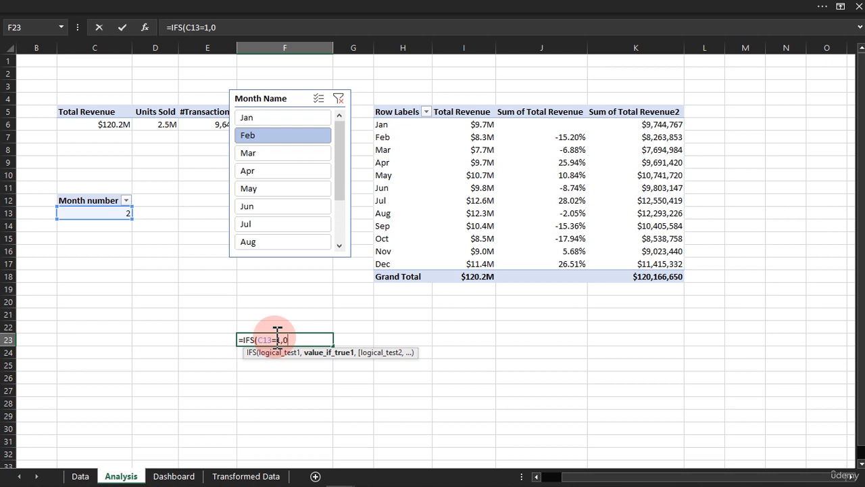
pyautogui.write(',')
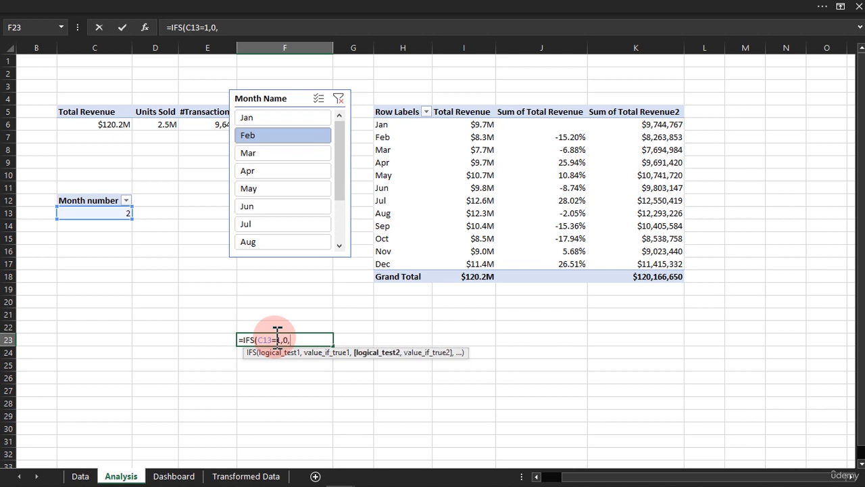
pyautogui.write('C13')
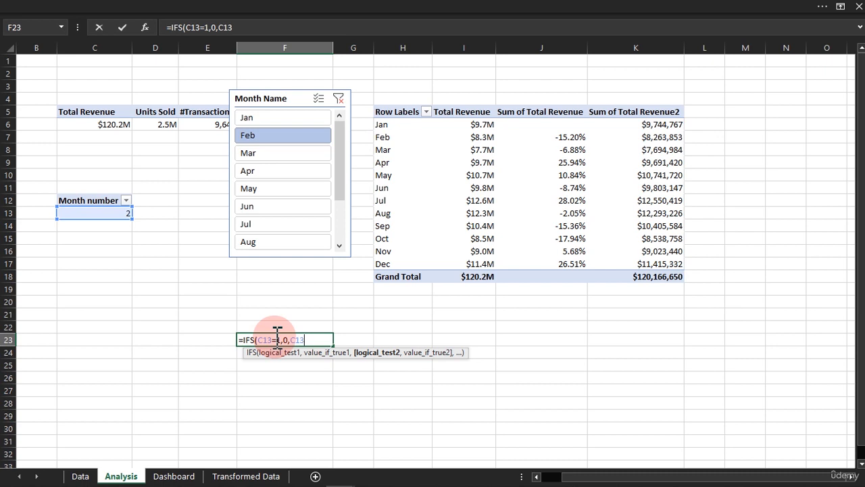
pyautogui.write('=2,')
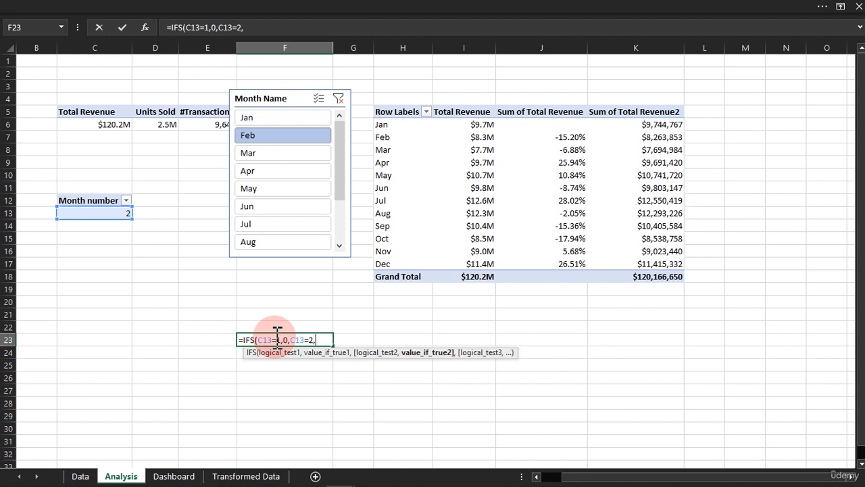
# Extend the IFS formula to return J7 when C13 equals 2 and J8 when C13 equals 3.
pyautogui.click(558, 140)
pyautogui.write(',')
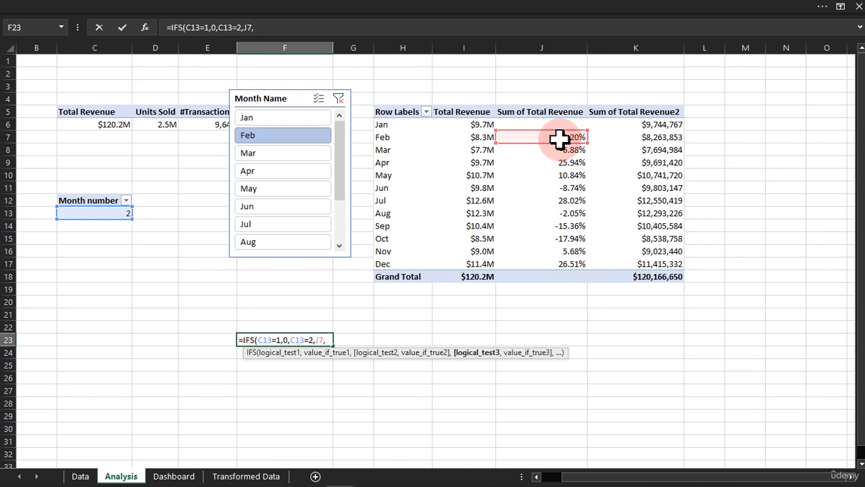
pyautogui.write('C13')
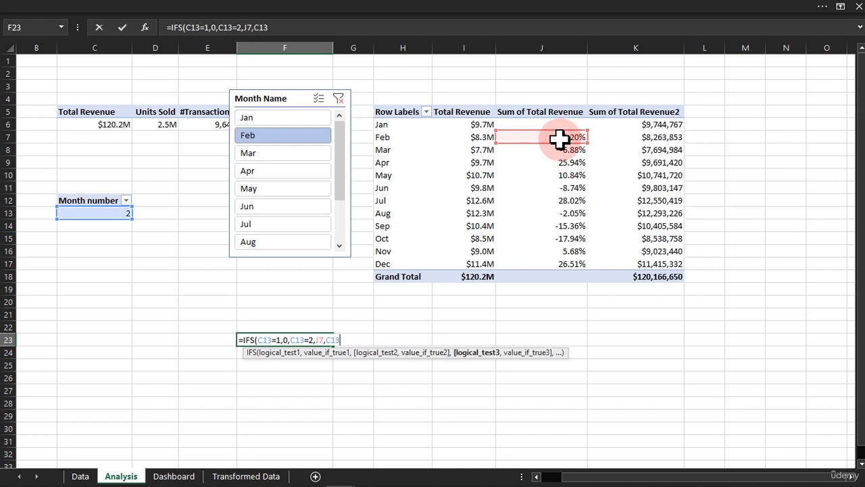
pyautogui.write('=3,')
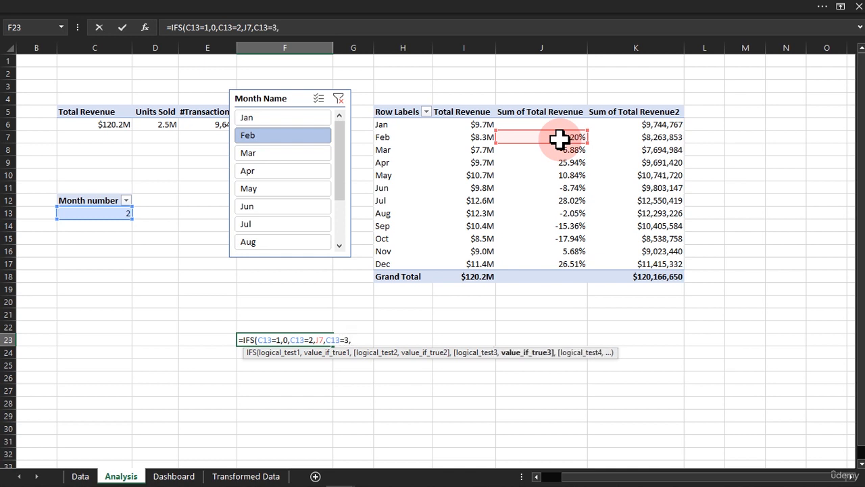
pyautogui.click(560, 147)
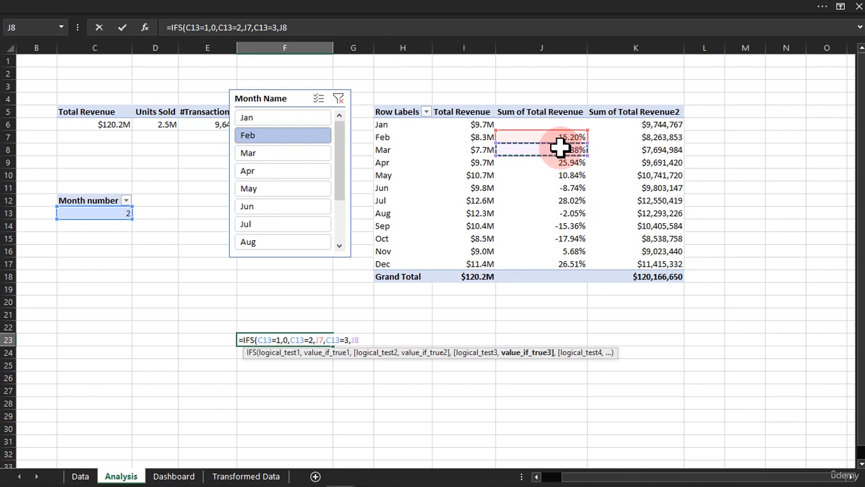
pyautogui.write(',')
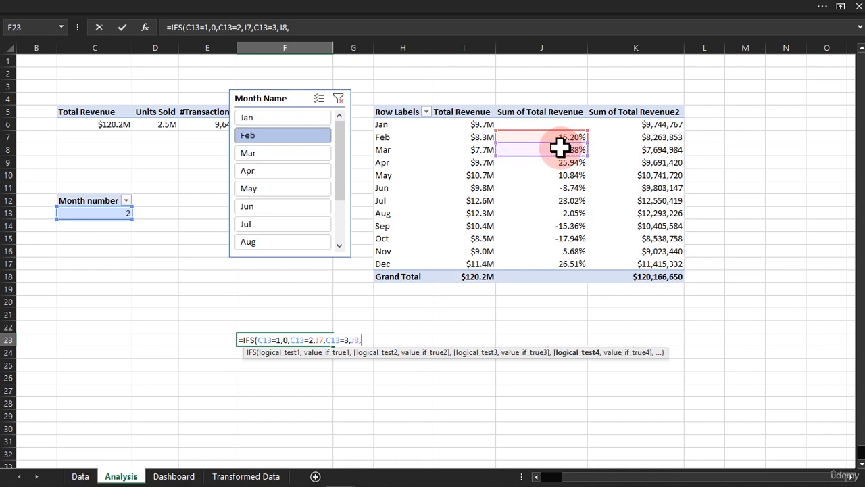
pyautogui.write('C13')
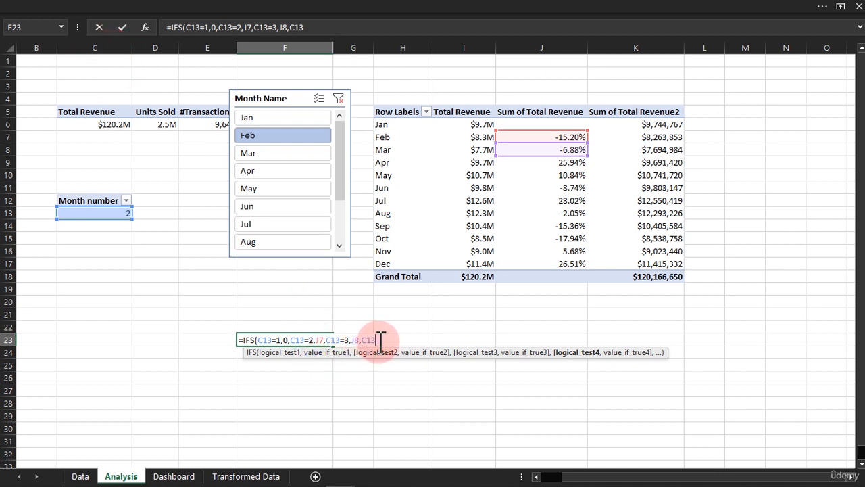
# Add conditions to the IFS formula returning J9 when C13 equals 4 and J10 when C13 equals 5.
pyautogui.write('=4,')
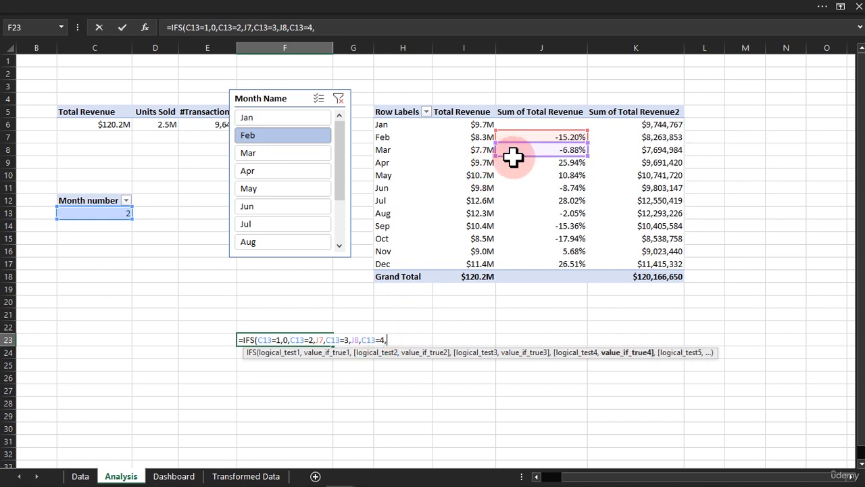
pyautogui.click(560, 162)
pyautogui.write(',C13')
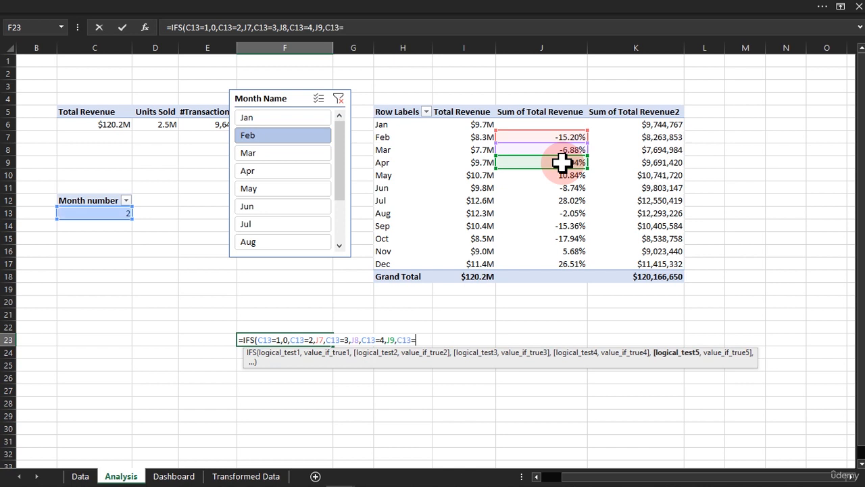
pyautogui.write('=5,')
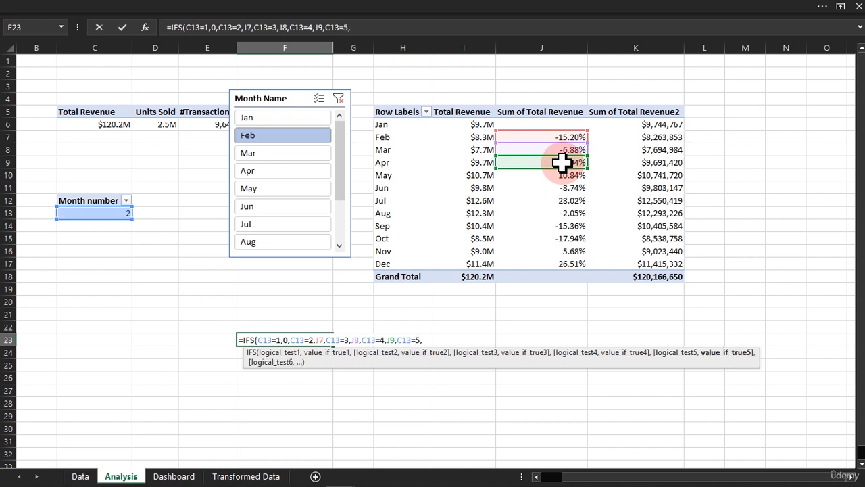
pyautogui.click(562, 175)
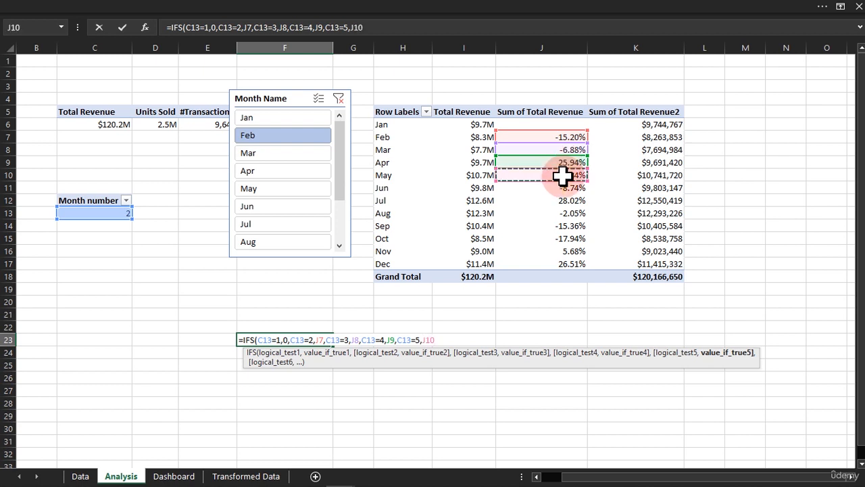
pyautogui.write(',C13')
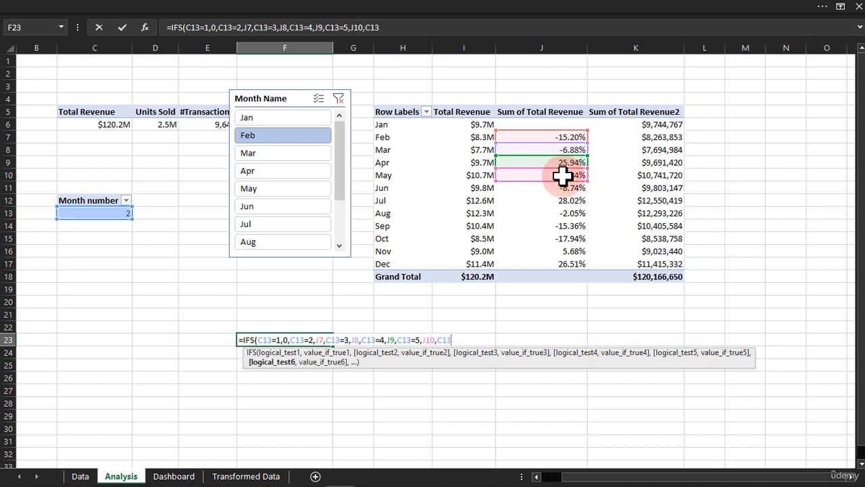
pyautogui.write('=6,')
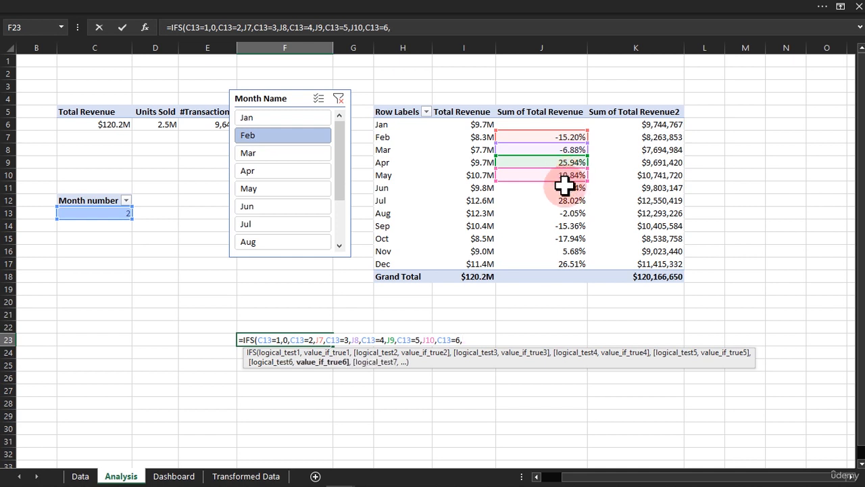
# Continue the IFS formula with C13=6 returning J11 and C13=7 returning J12.
pyautogui.click(563, 186)
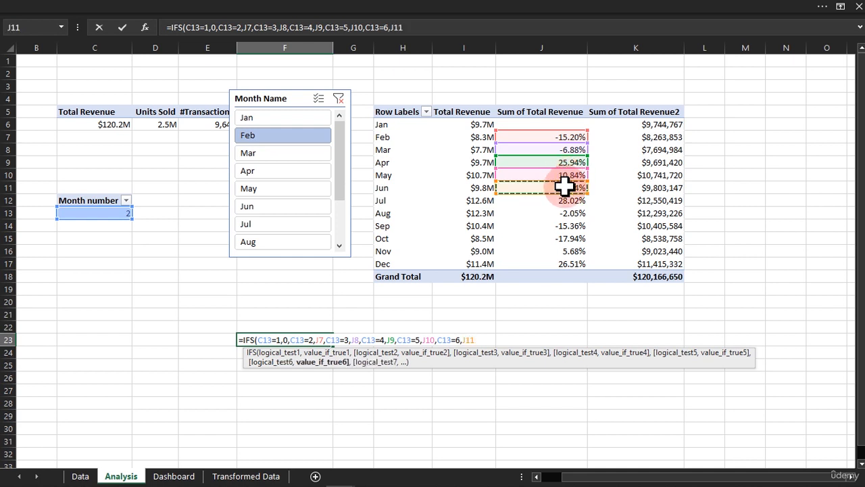
pyautogui.write(',')
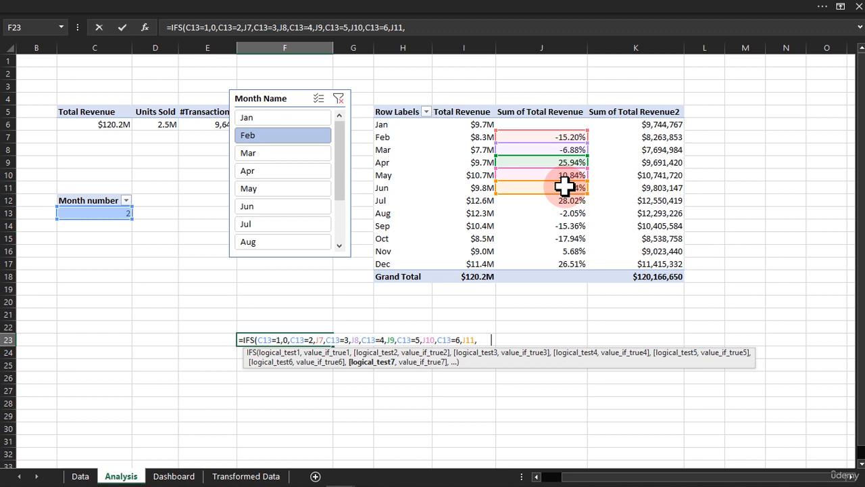
pyautogui.write('C13=7,')
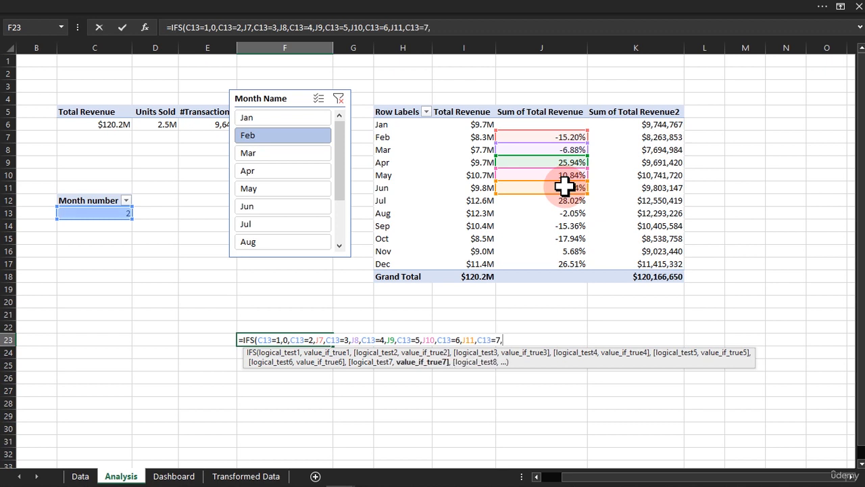
pyautogui.click(565, 200)
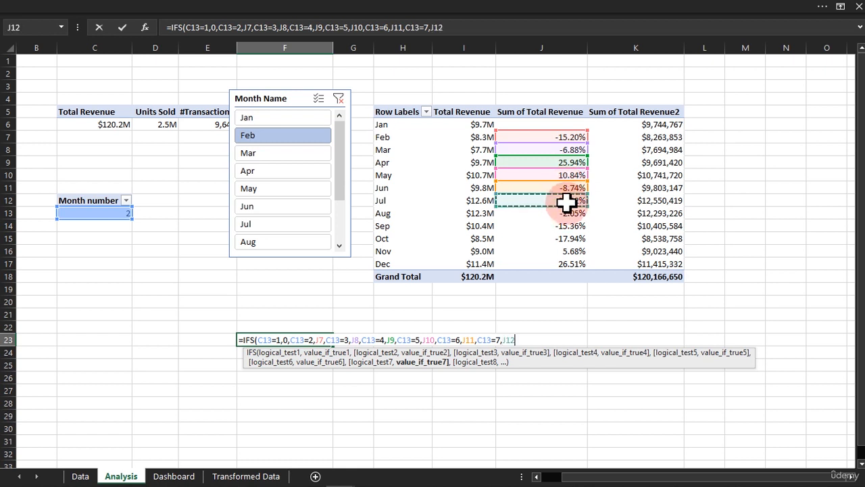
# Extend the IFS formula to return J13 when C13 equals 8 and J14 when C13 equals 9.
pyautogui.write(',C13')
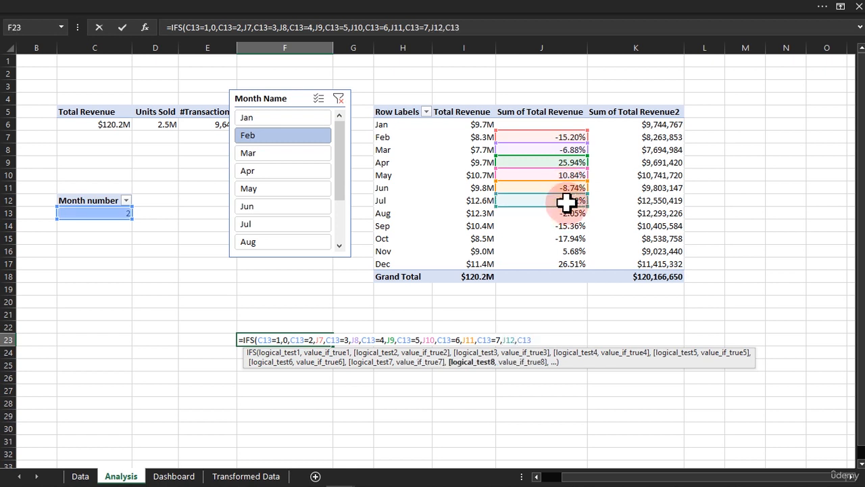
pyautogui.write('=8,')
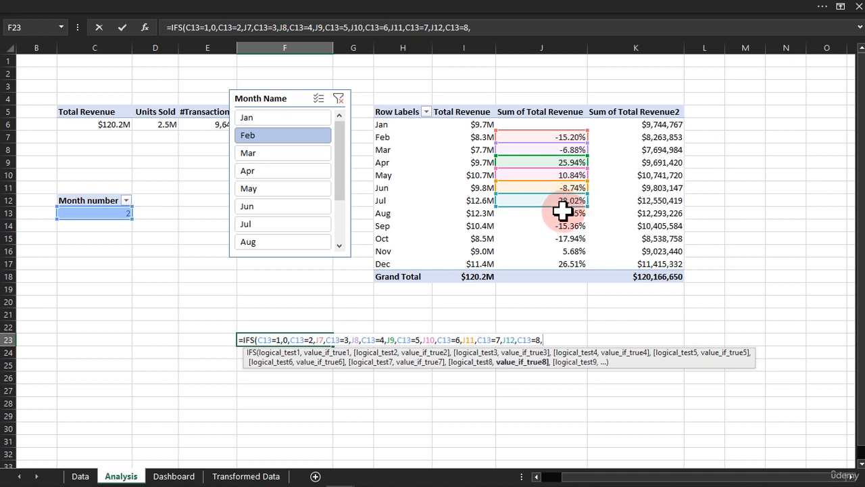
pyautogui.click(562, 213)
pyautogui.write(',')
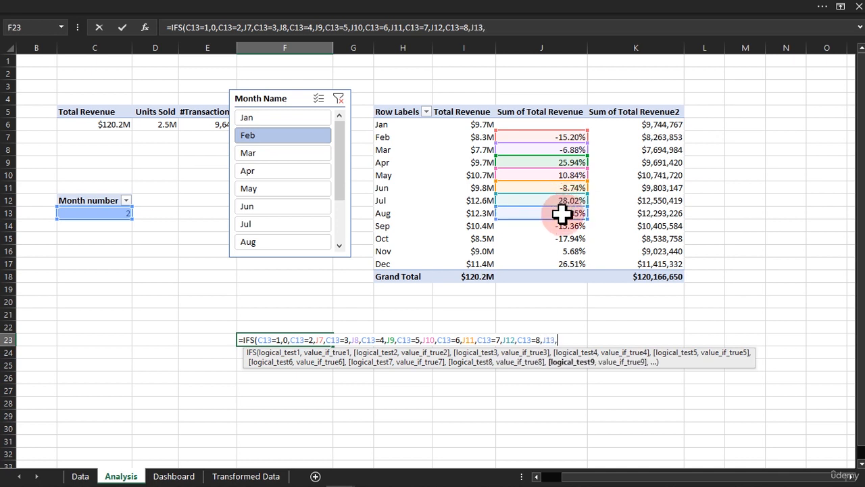
pyautogui.write('C13=9,')
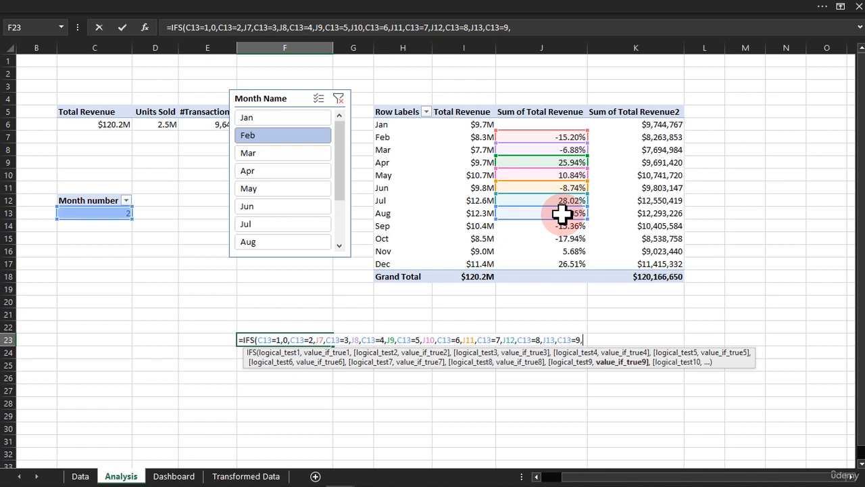
pyautogui.click(558, 227)
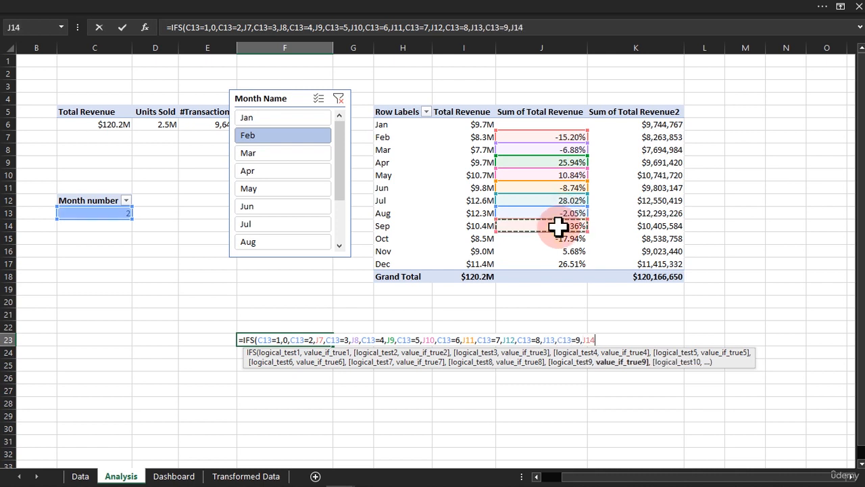
# Add a condition to the IFS formula returning J15 when C13 equals 10.
pyautogui.write(',C13')
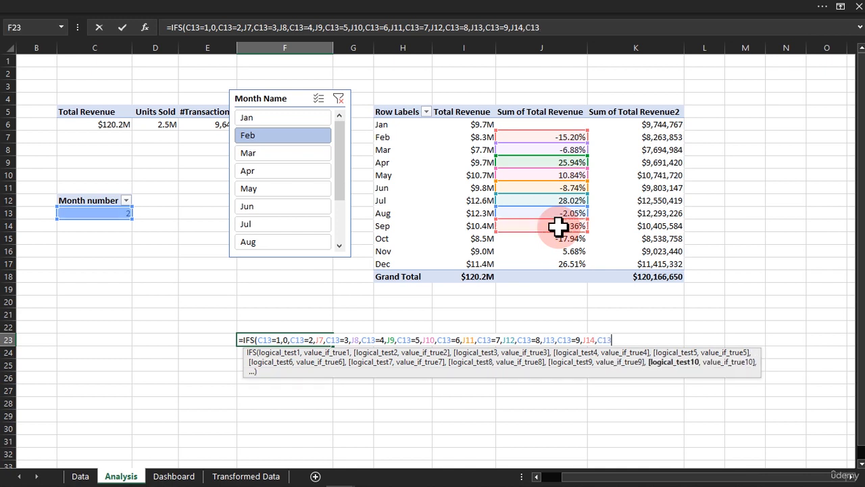
pyautogui.write('=10,')
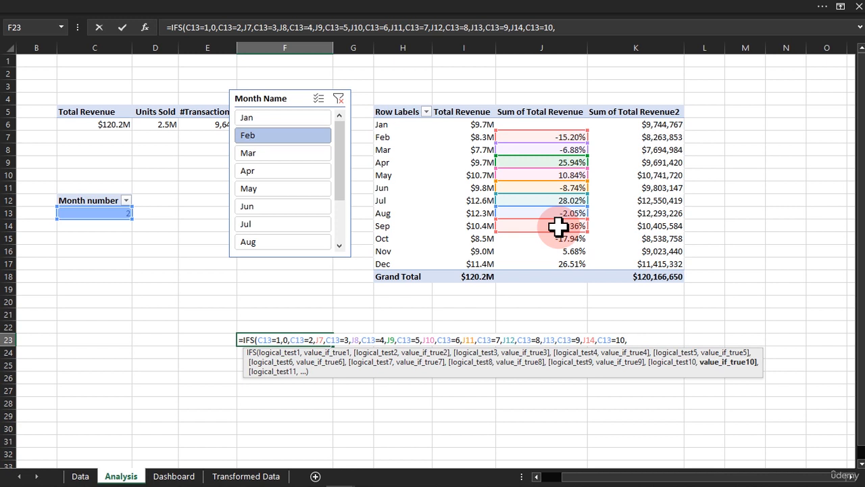
pyautogui.click(558, 237)
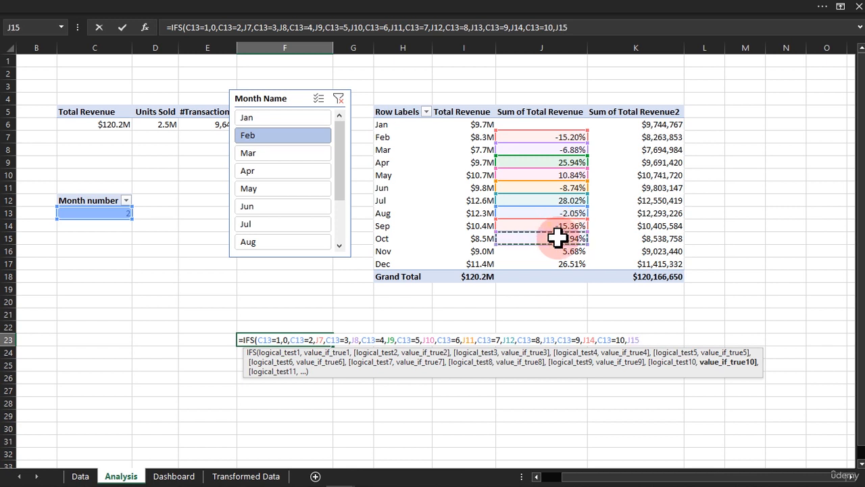
# Add the eleventh argument pair to the IFS formula as C1311,J16.
pyautogui.write(',')
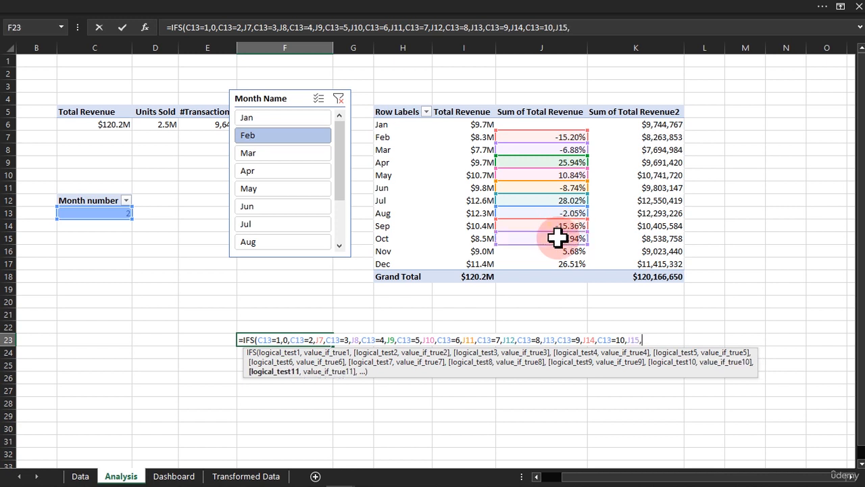
pyautogui.write('C1311,')
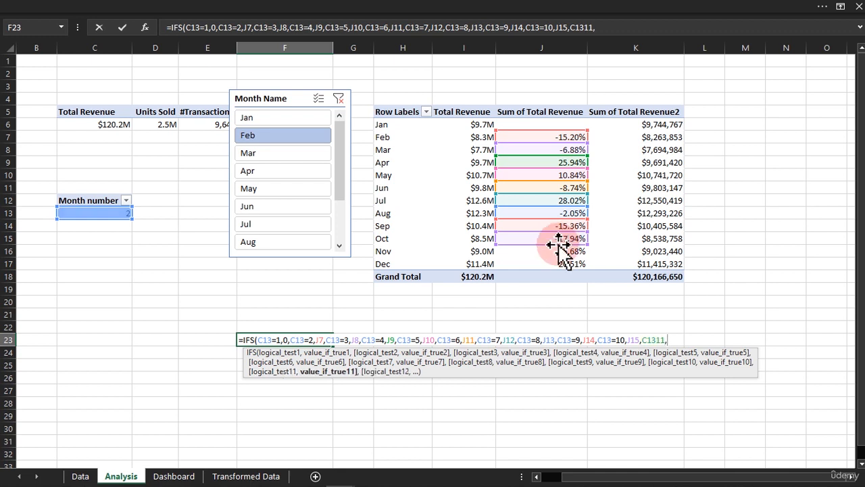
pyautogui.click(555, 251)
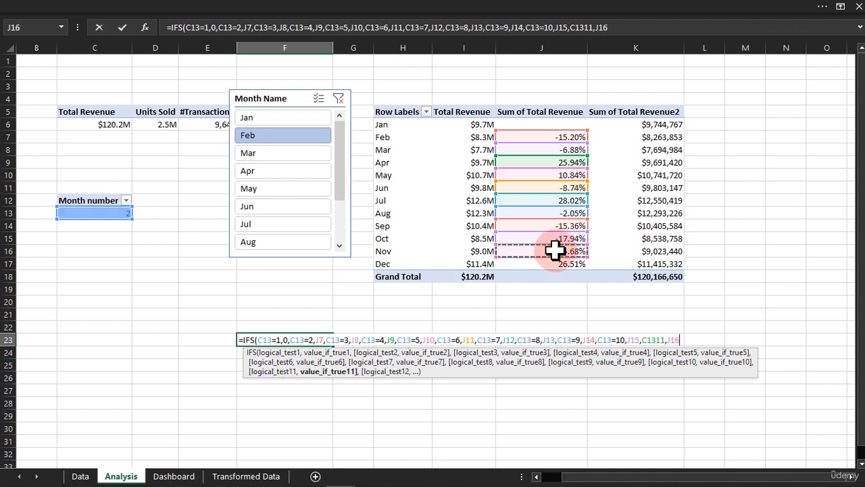
# Finish the IFS formula with C13=12 returning J17 and enter it in F23.
pyautogui.write(',')
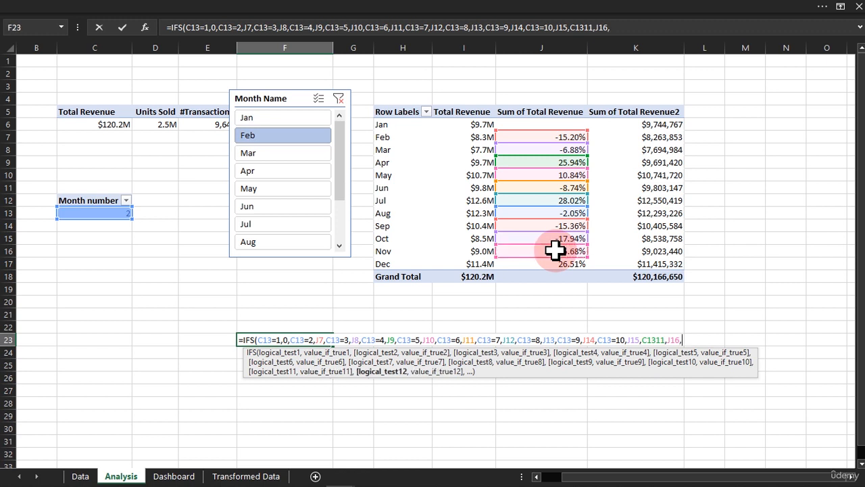
pyautogui.write('C13=12,')
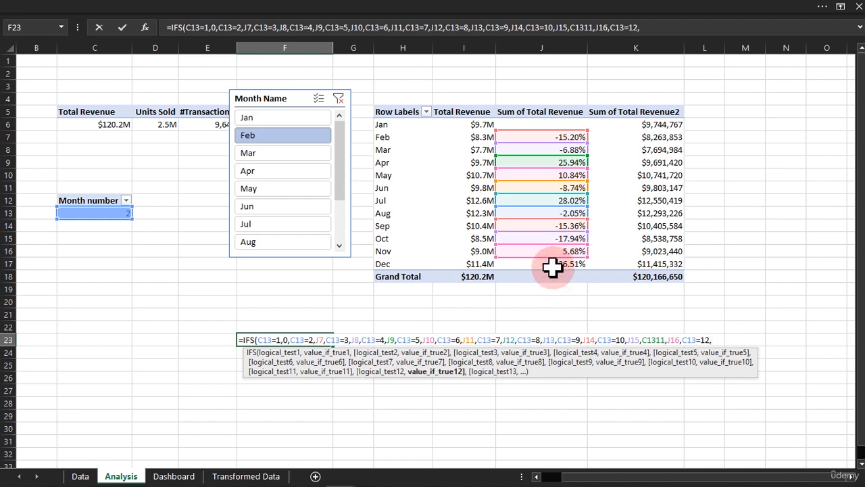
pyautogui.click(554, 264)
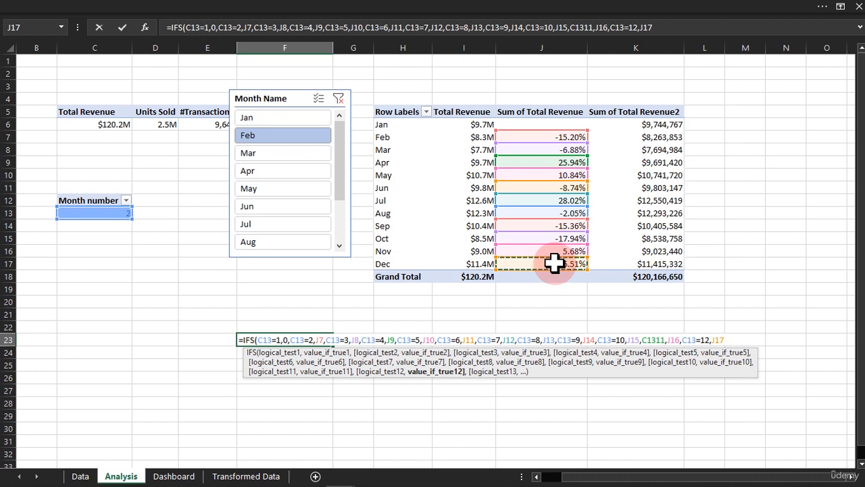
pyautogui.write(')')
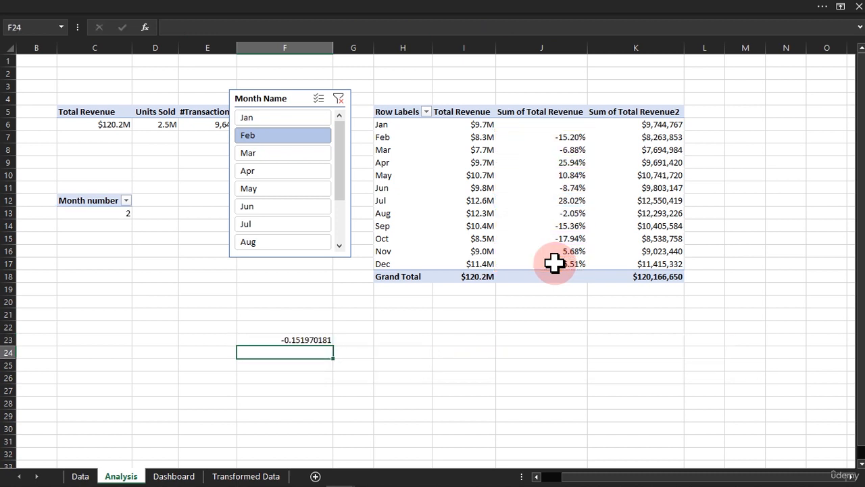
# Format cell F23 as Percentage with 2 decimal places.
pyautogui.click(327, 338)
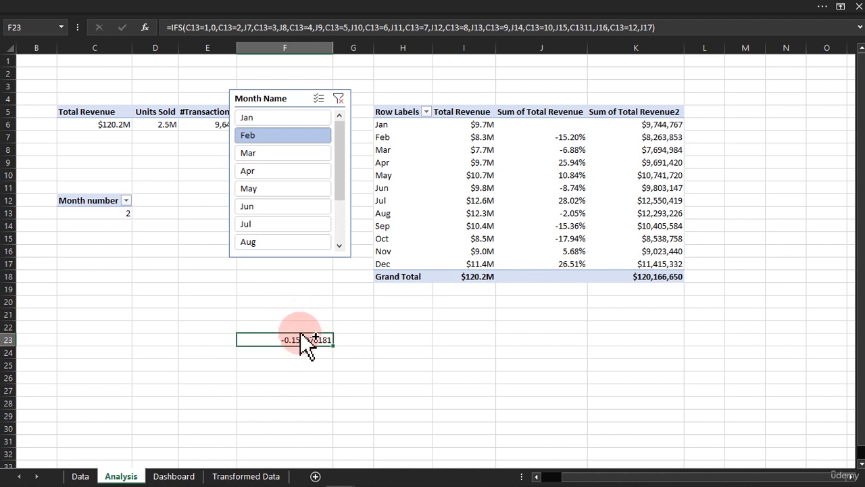
pyautogui.hotkey('ctrl', '1')
pyautogui.click(120, 151)
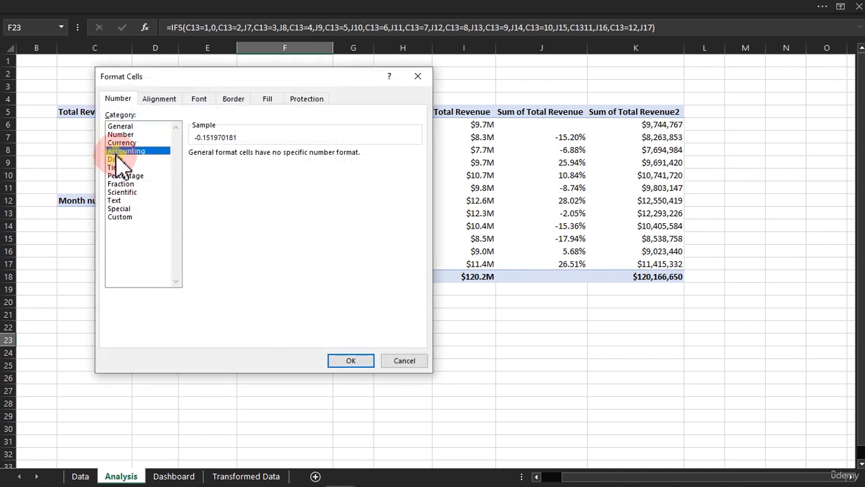
pyautogui.click(122, 176)
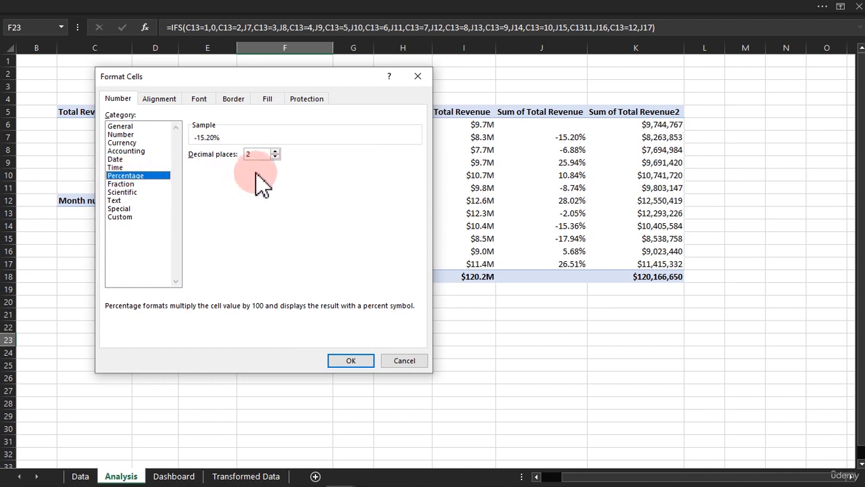
pyautogui.click(346, 359)
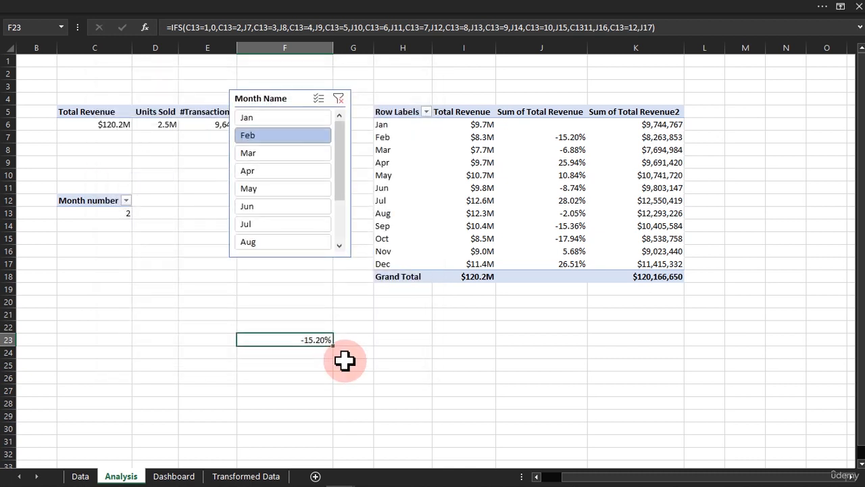
# Check the F23 result against the February change in J7, and test December by selecting Dec in the Month Name slicer.
pyautogui.click(115, 215)
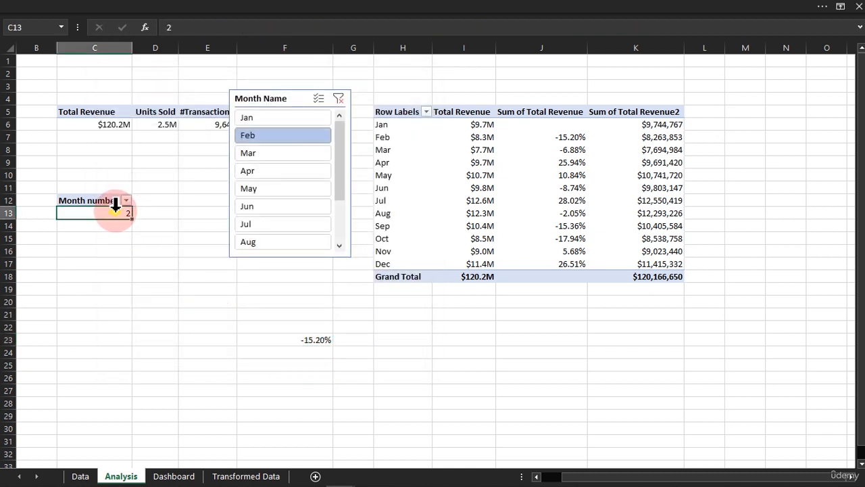
pyautogui.click(573, 137)
pyautogui.moveTo(339, 154); pyautogui.dragTo(341, 208)
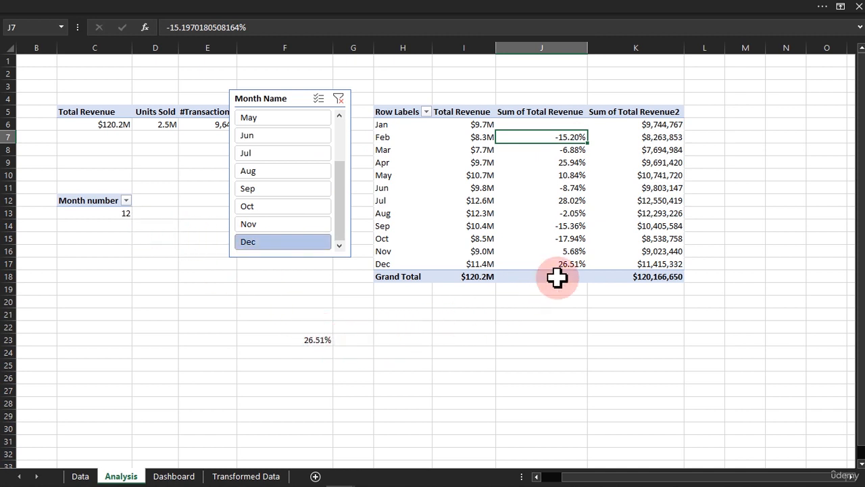
pyautogui.moveTo(566, 264)
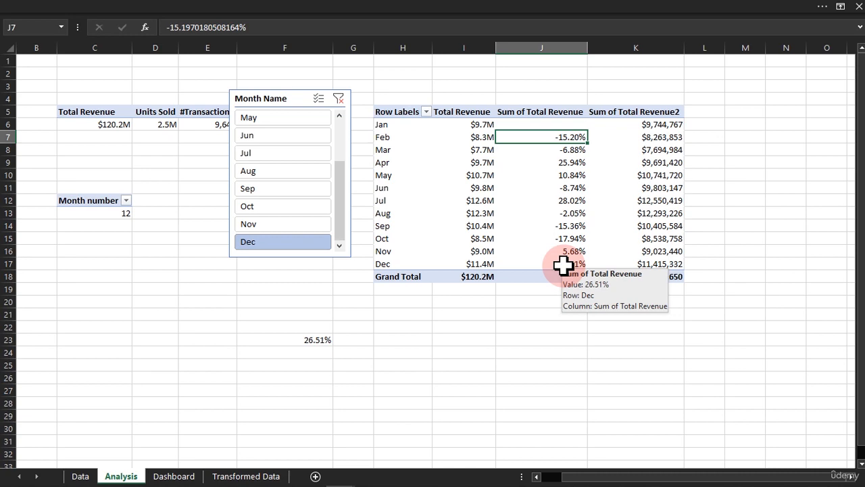
# Switch to the finished Adidas Sales Dashboard and examine the previous month and monthly change figures for Jan and Feb.
pyautogui.hotkey('ctrl', 'pagedown')
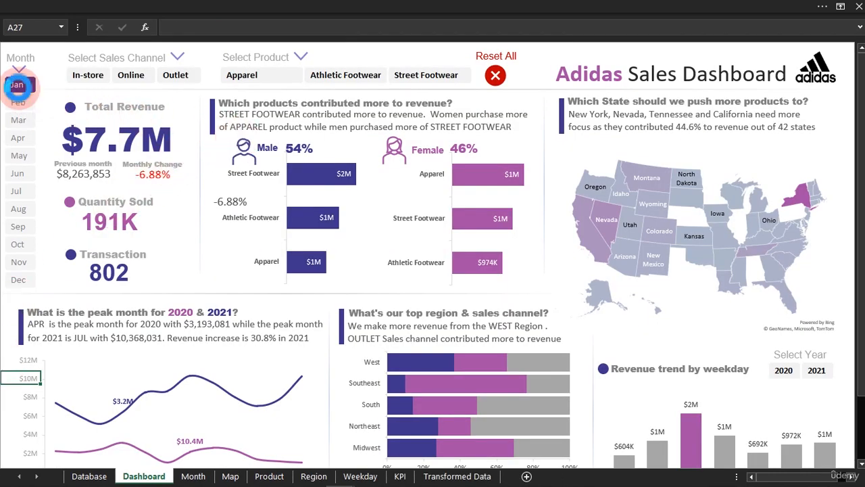
pyautogui.click(17, 85)
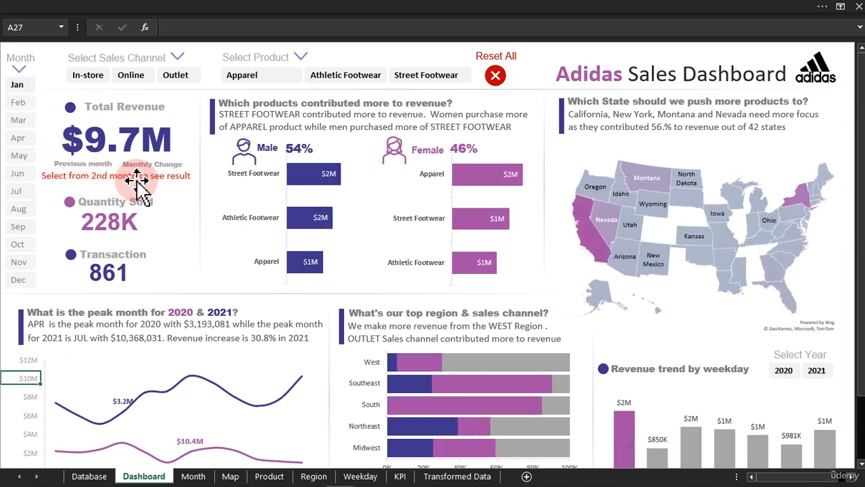
pyautogui.click(20, 102)
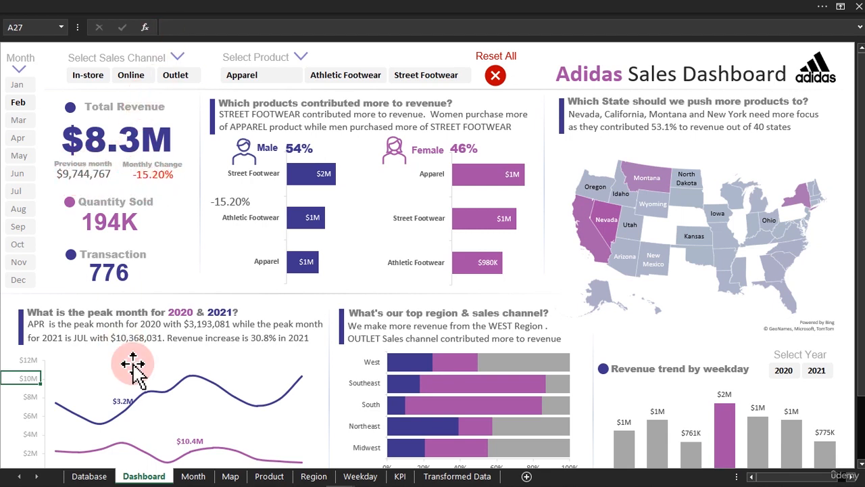
# Return to the Analysis sheet and add the labels "% Change" in F22 and "Previous Month" in F25.
pyautogui.moveTo(334, 476)
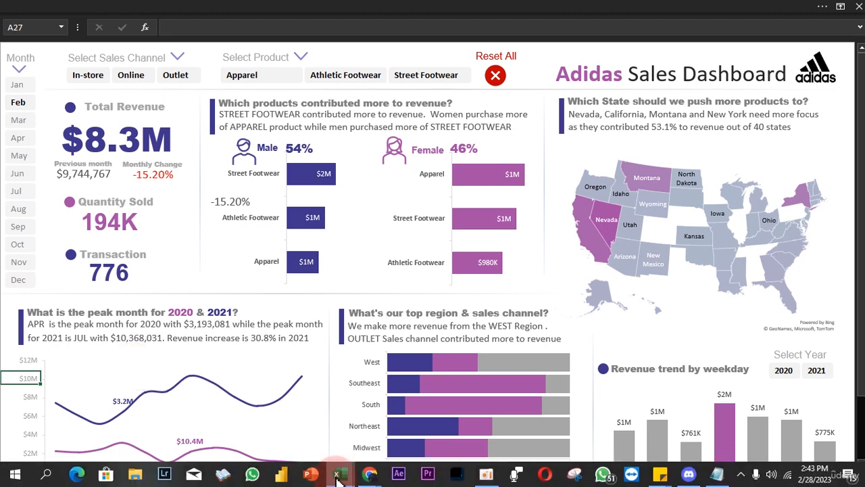
pyautogui.click(386, 440)
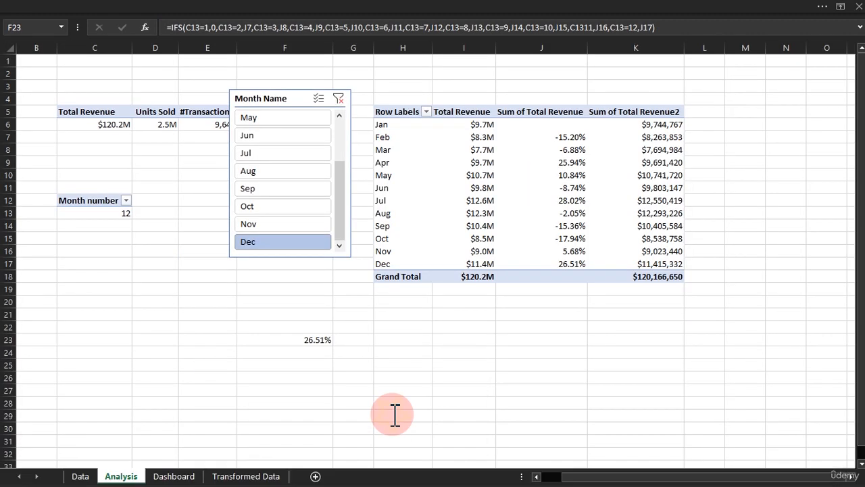
pyautogui.click(291, 327)
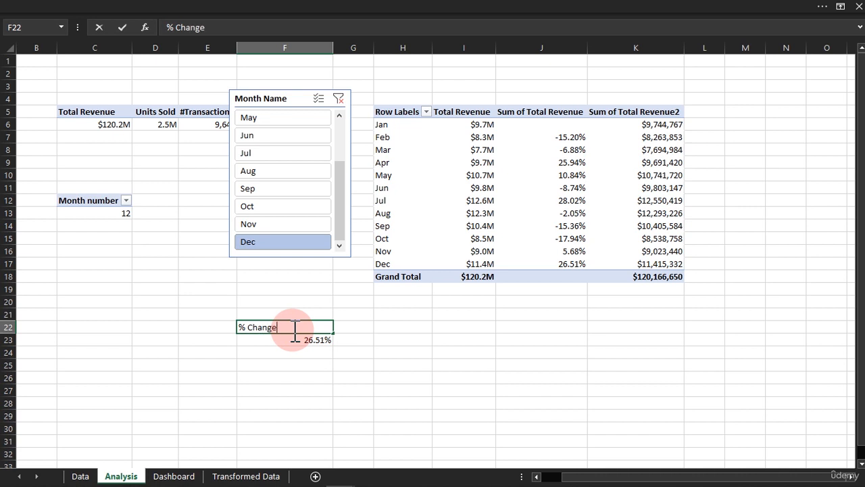
pyautogui.press('Return')
pyautogui.press('Return')
pyautogui.press('Return')
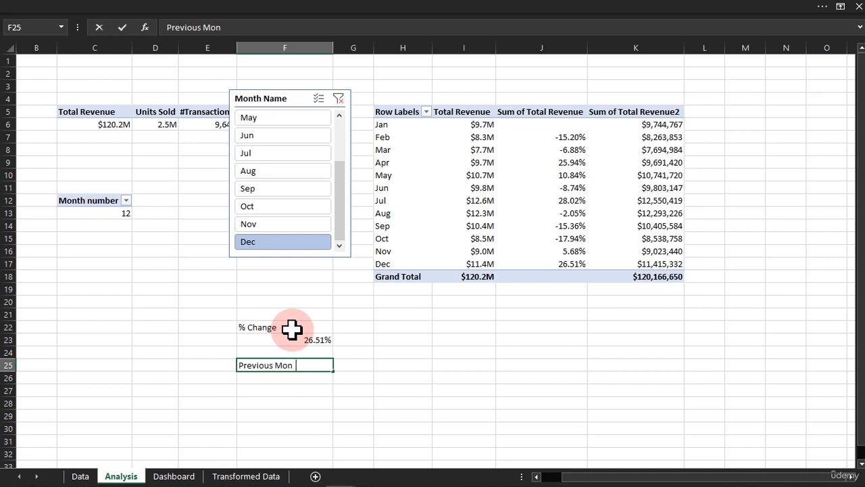
pyautogui.press('Return')
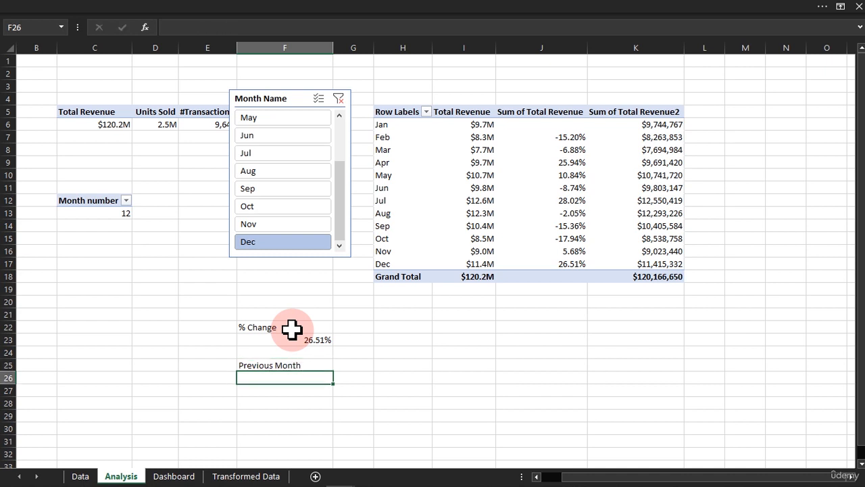
# Copy the full IFS formula text from F23 into F26, keeping its cell references unchanged.
pyautogui.click(504, 12)
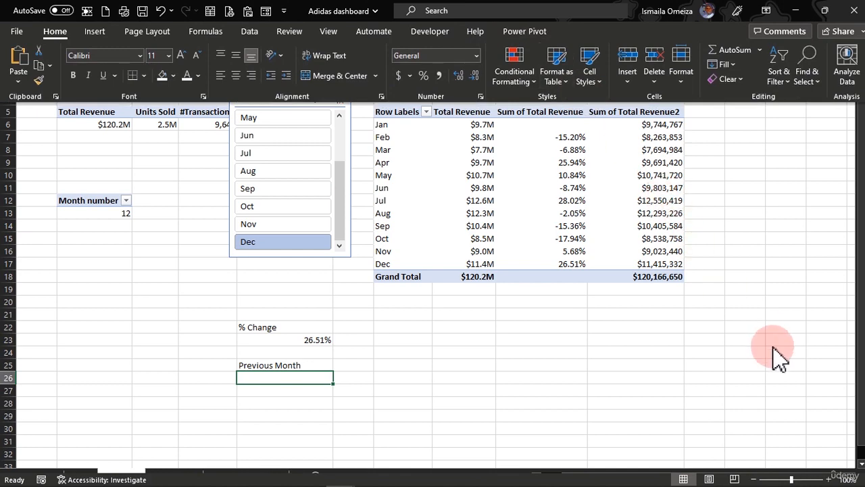
pyautogui.click(829, 479)
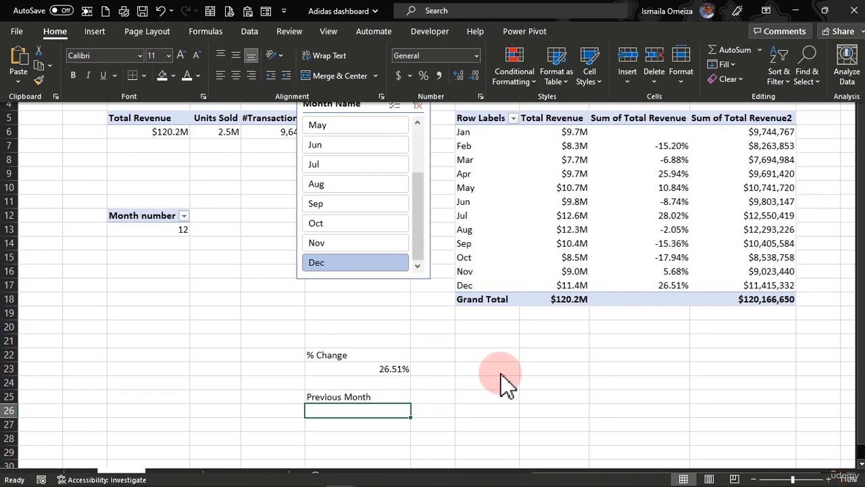
pyautogui.click(442, 363)
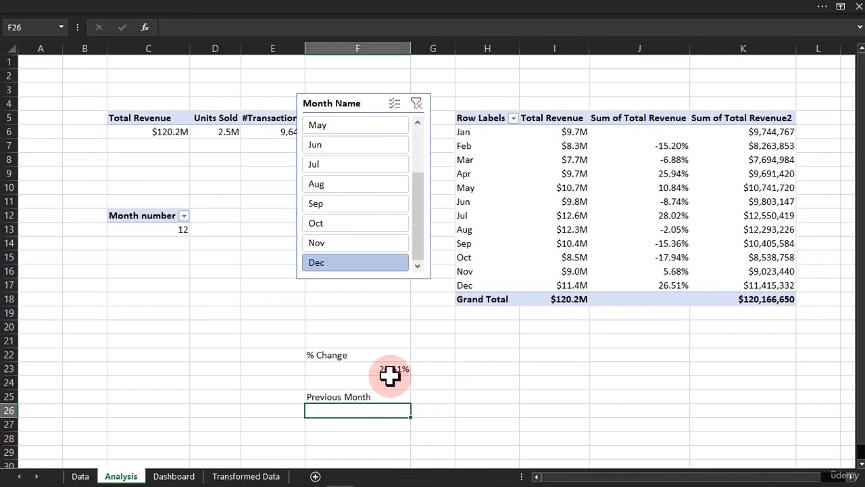
pyautogui.click(391, 369)
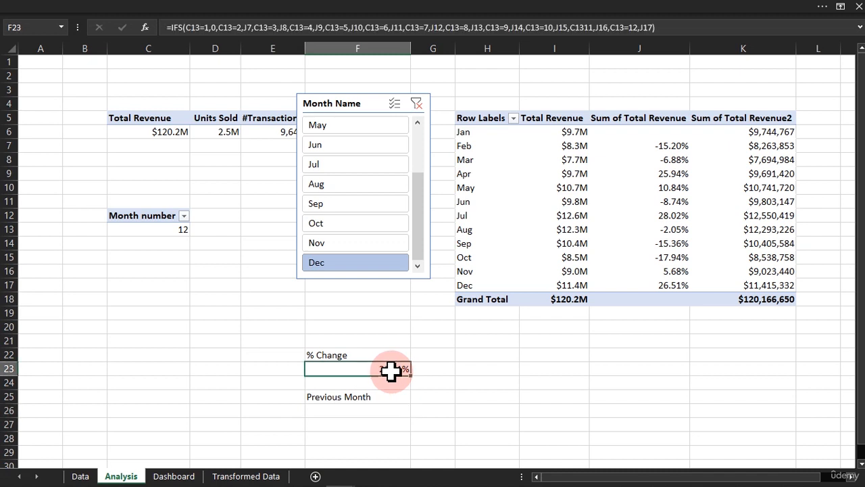
pyautogui.doubleClick(395, 369)
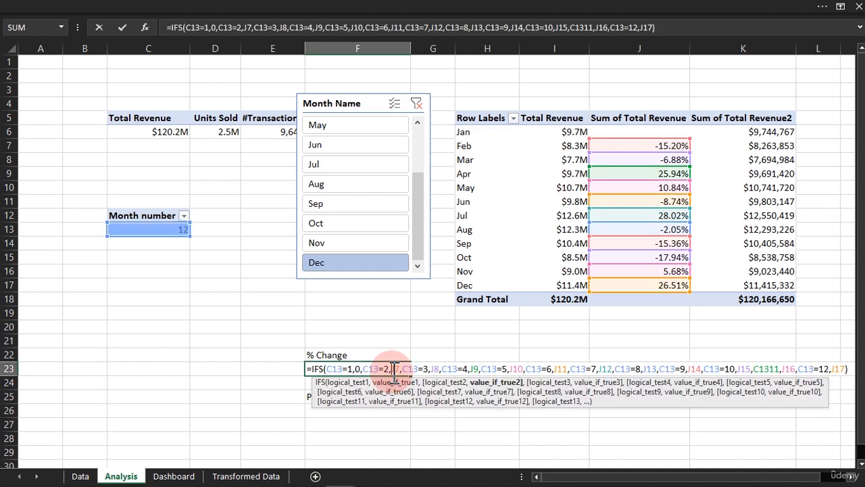
pyautogui.click(685, 29)
pyautogui.click(251, 28)
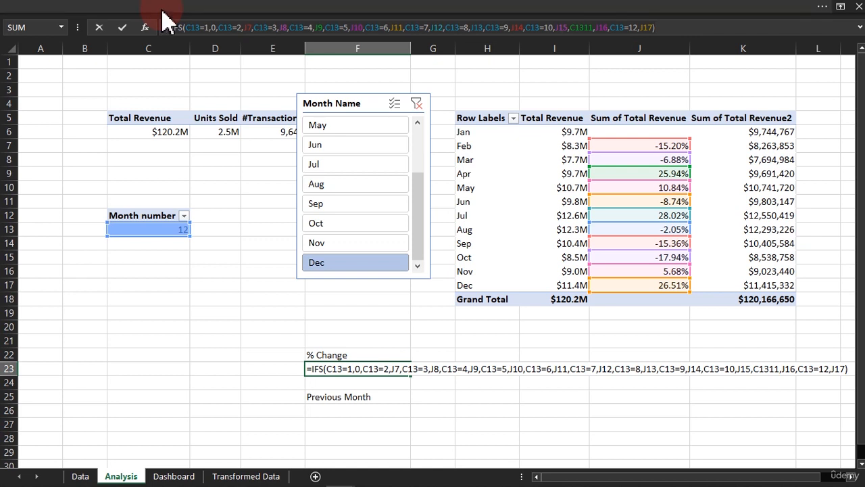
pyautogui.hotkey('ctrl', 'Return')
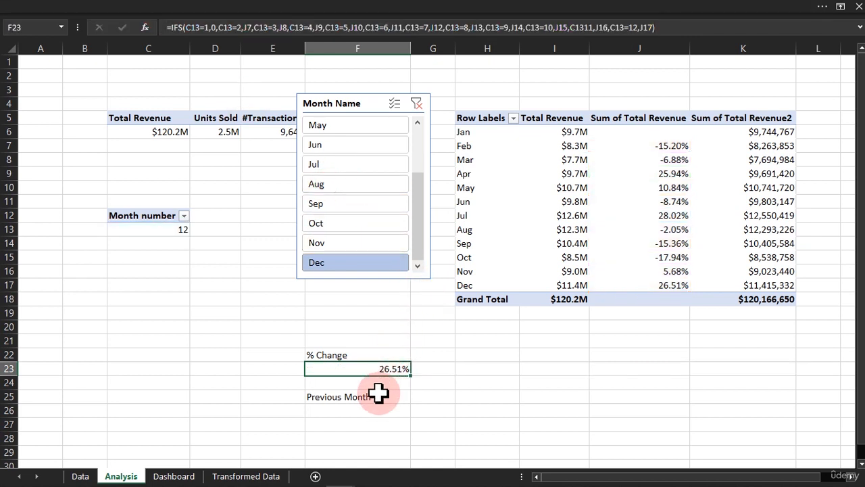
pyautogui.click(359, 406)
pyautogui.write('0.265075404')
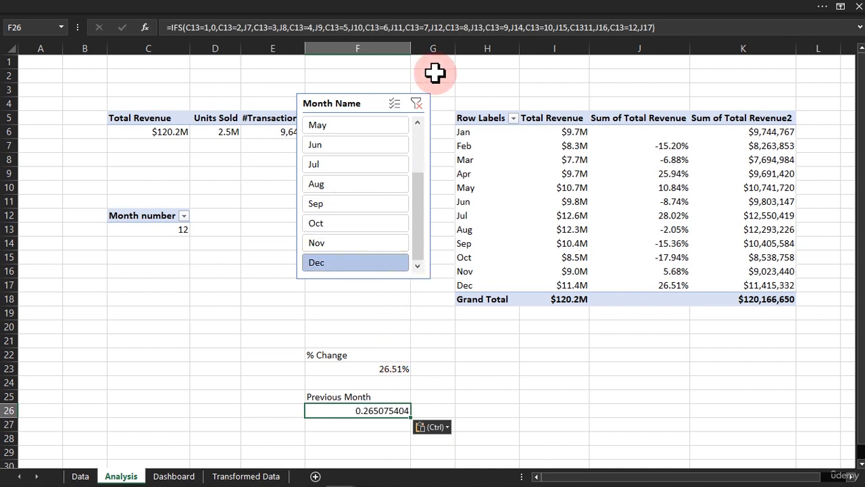
# In F26's IFS formula, repoint the results for months 2 to 9 to the previous month's Total Revenue cells I6 through I13.
pyautogui.doubleClick(371, 410)
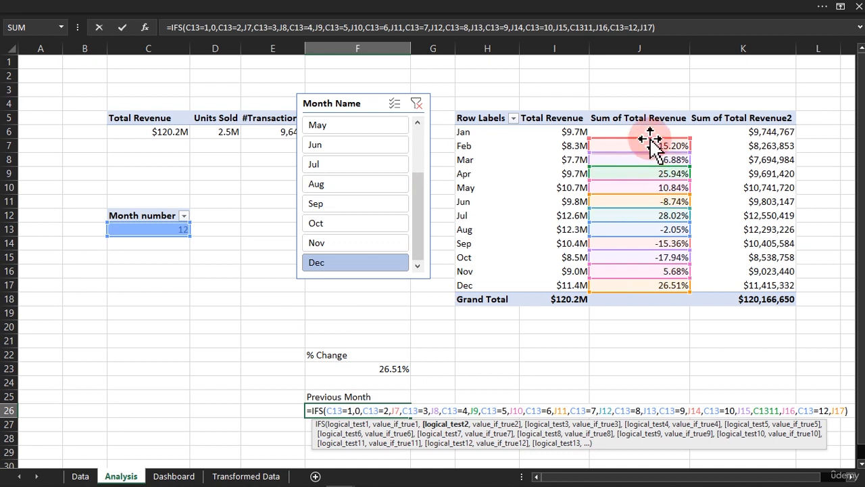
pyautogui.moveTo(649, 145); pyautogui.dragTo(581, 176)
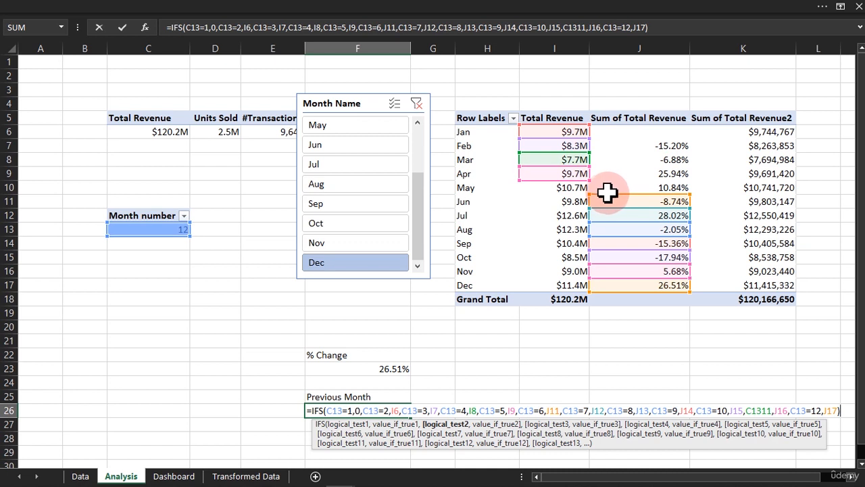
pyautogui.moveTo(611, 203); pyautogui.dragTo(575, 212)
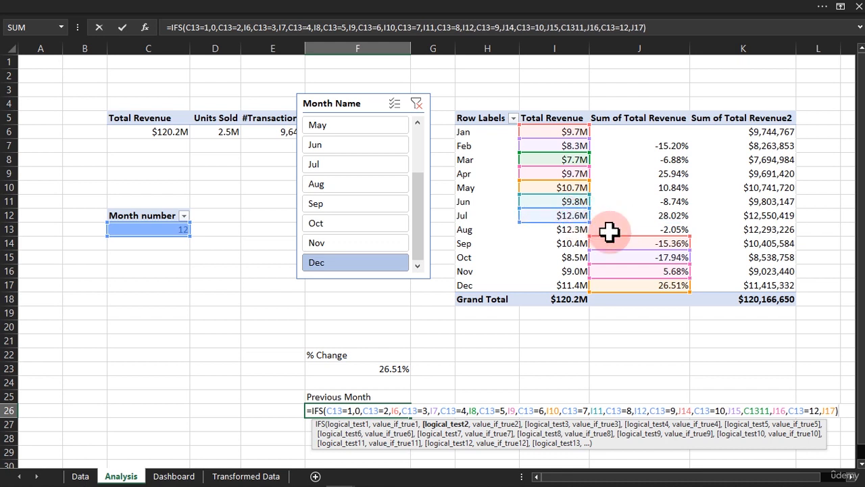
pyautogui.moveTo(611, 245); pyautogui.dragTo(528, 238)
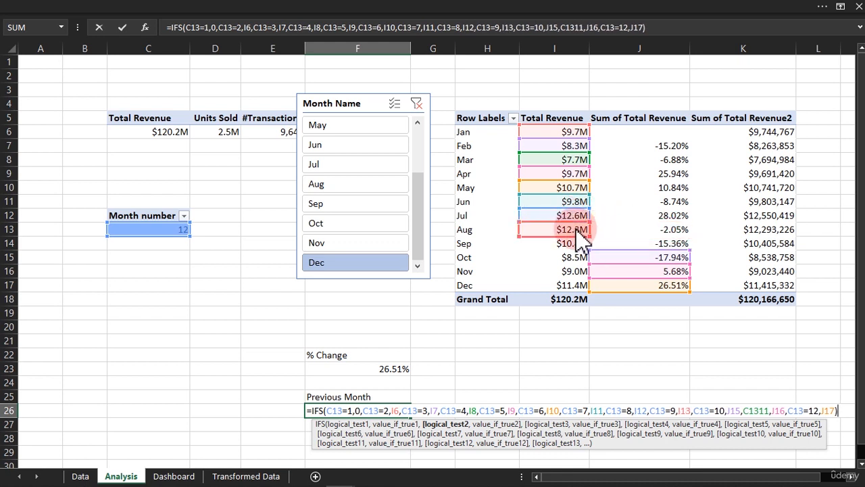
pyautogui.click(615, 246)
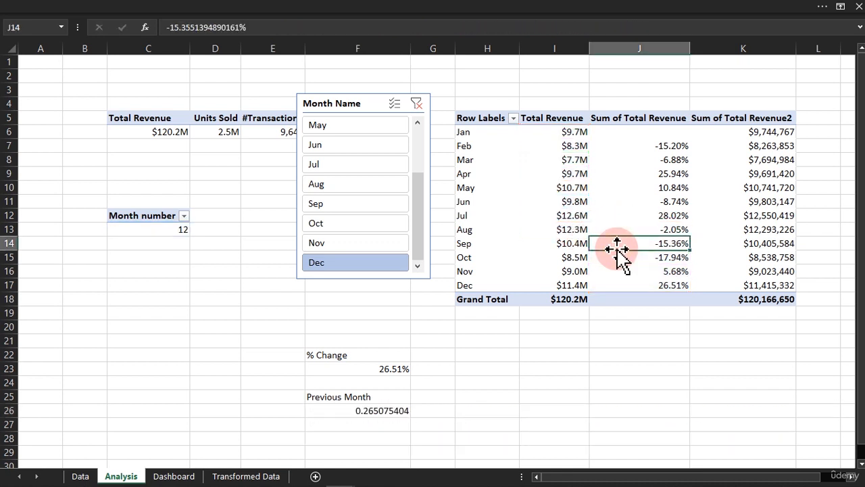
# Repoint the last three results in F26's IFS formula to I14, I15 and I16, and commit the formula.
pyautogui.doubleClick(373, 412)
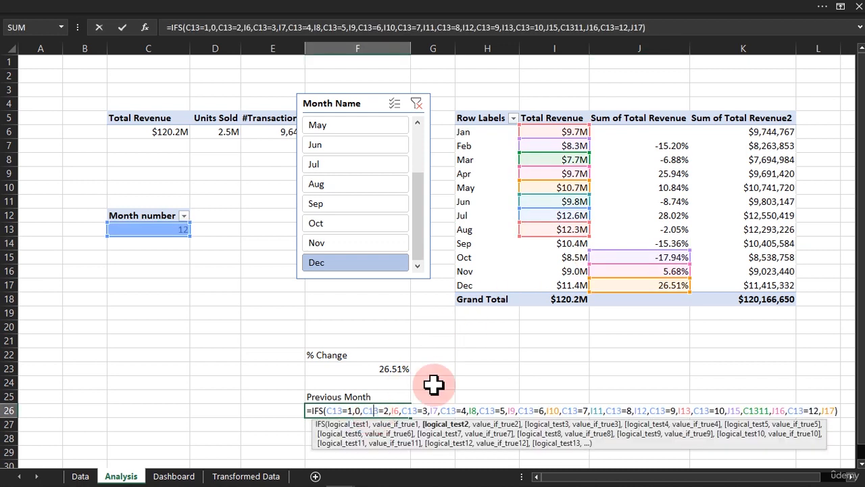
pyautogui.moveTo(665, 250); pyautogui.dragTo(571, 259)
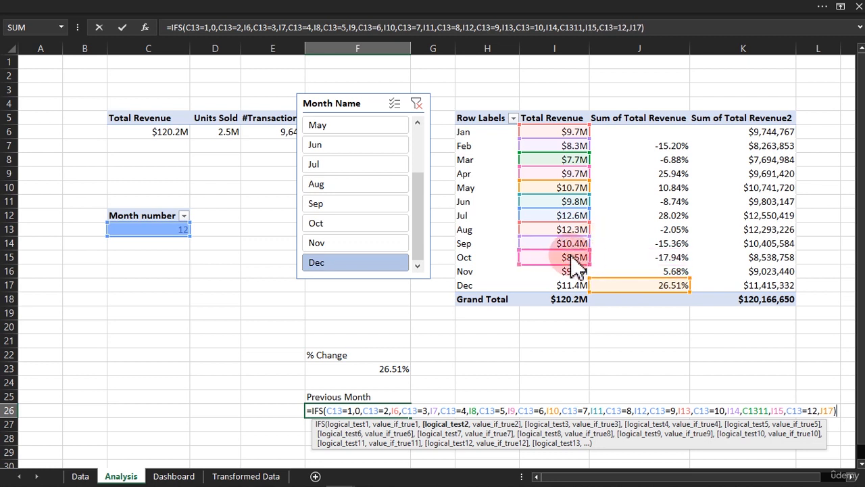
pyautogui.moveTo(607, 290); pyautogui.dragTo(572, 271)
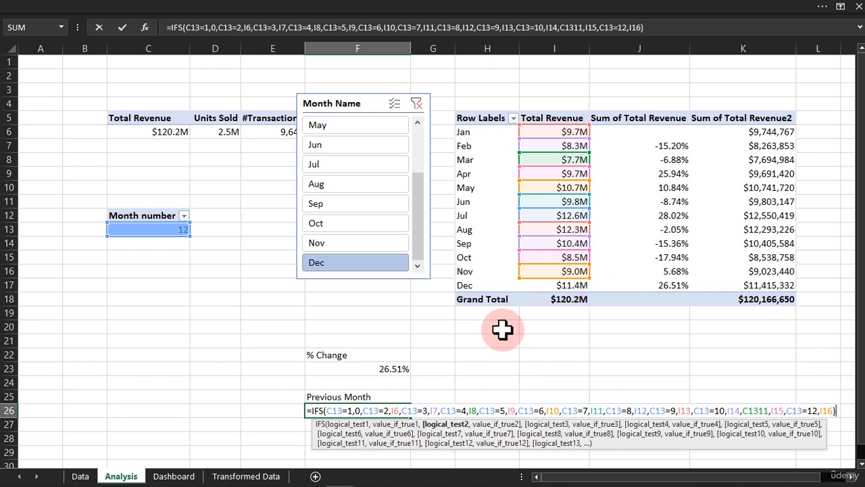
pyautogui.press('Return')
# Format cell F26 as Currency with the $ symbol and 0 decimal places.
pyautogui.click(395, 410)
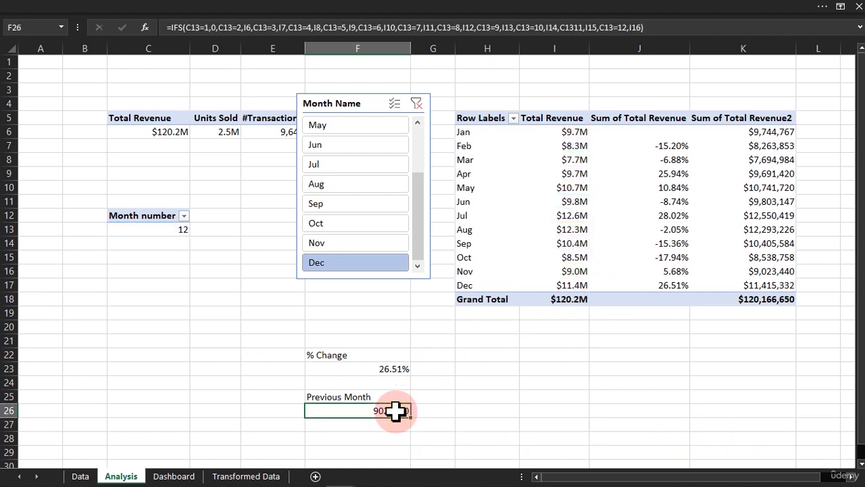
pyautogui.rightClick(395, 410)
pyautogui.click(436, 375)
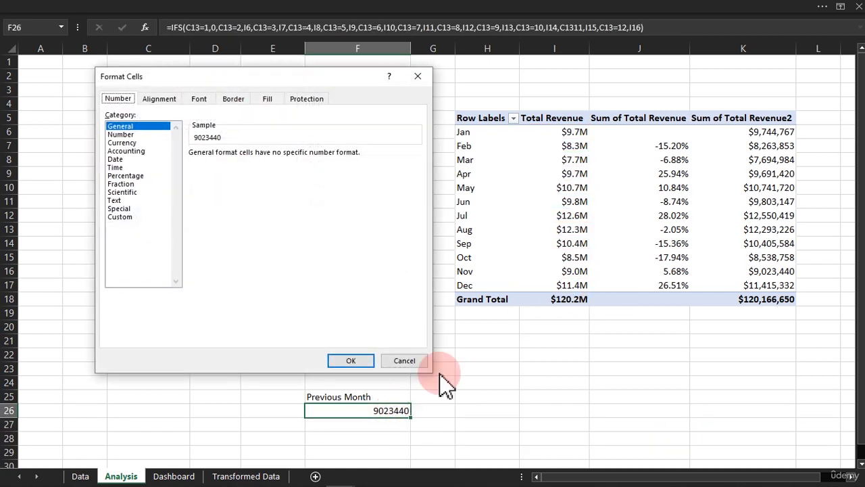
pyautogui.click(121, 143)
pyautogui.click(269, 153)
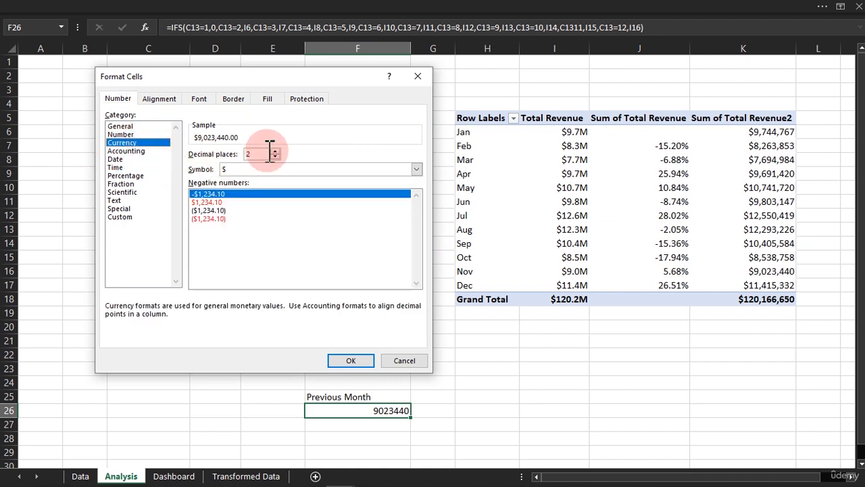
pyautogui.click(274, 157)
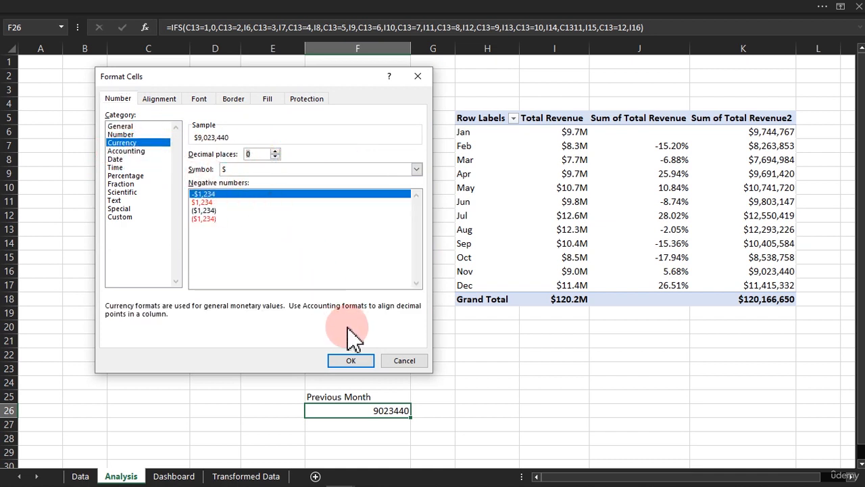
pyautogui.click(351, 362)
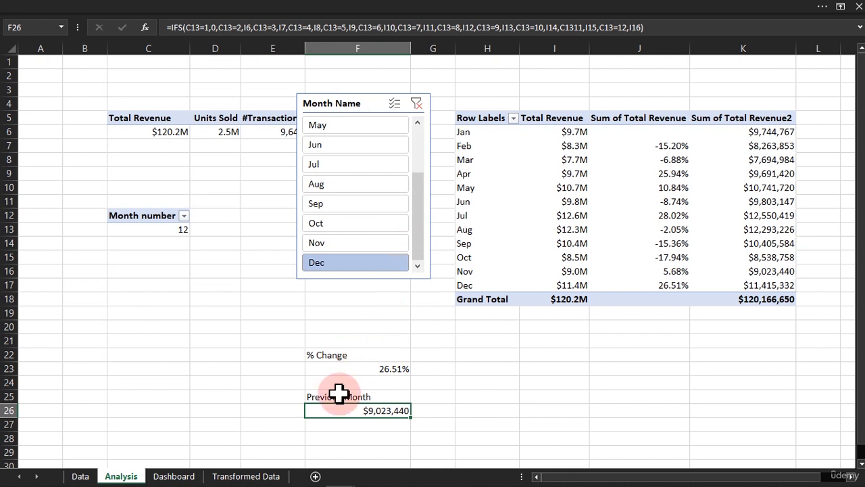
# Clear the Month Name slicer, select Jan and Feb in turn, and compare the F23 and F26 results with the pivot table.
pyautogui.click(573, 393)
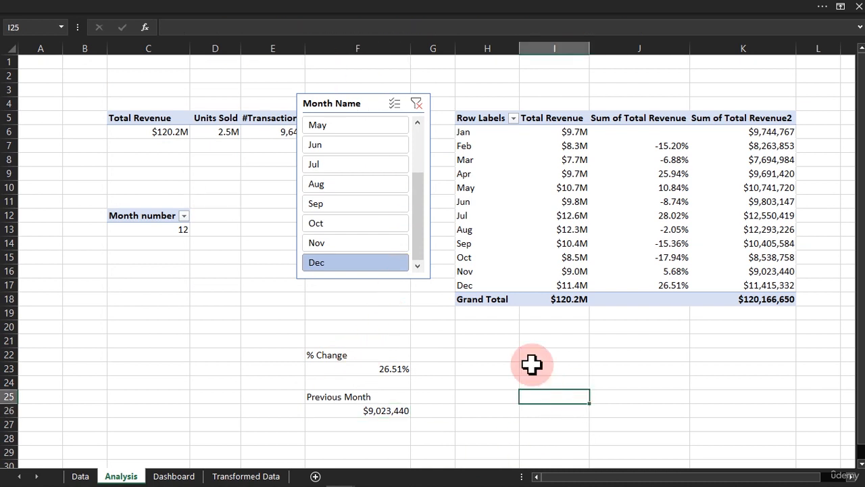
pyautogui.click(416, 102)
pyautogui.moveTo(418, 175); pyautogui.dragTo(415, 129)
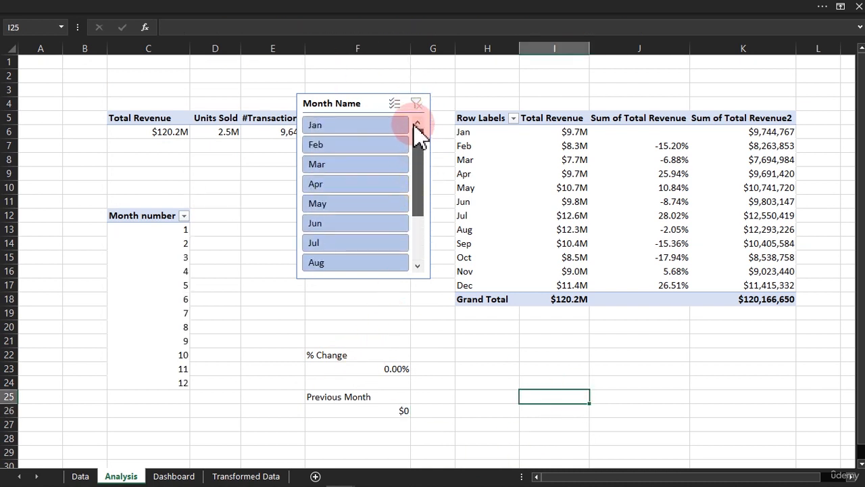
pyautogui.click(345, 127)
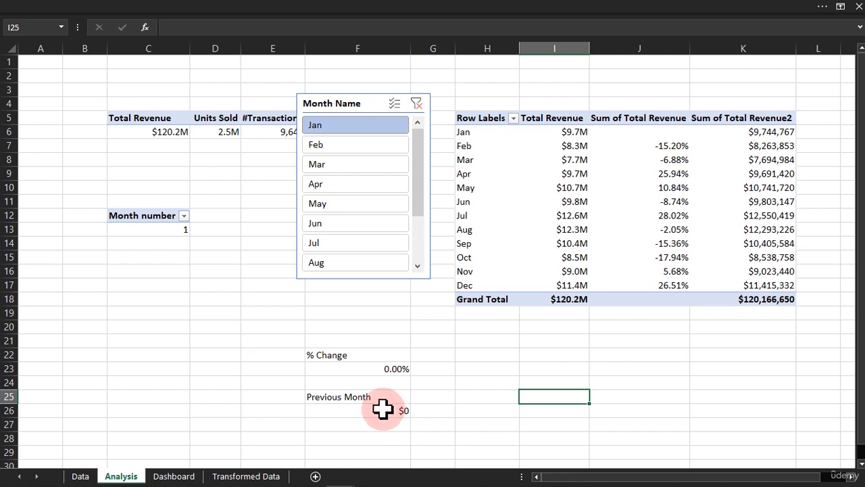
pyautogui.click(341, 146)
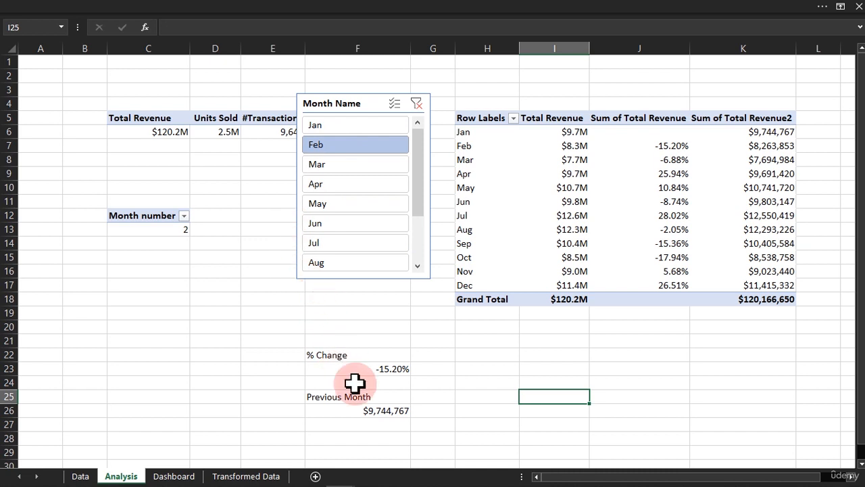
pyautogui.click(456, 128)
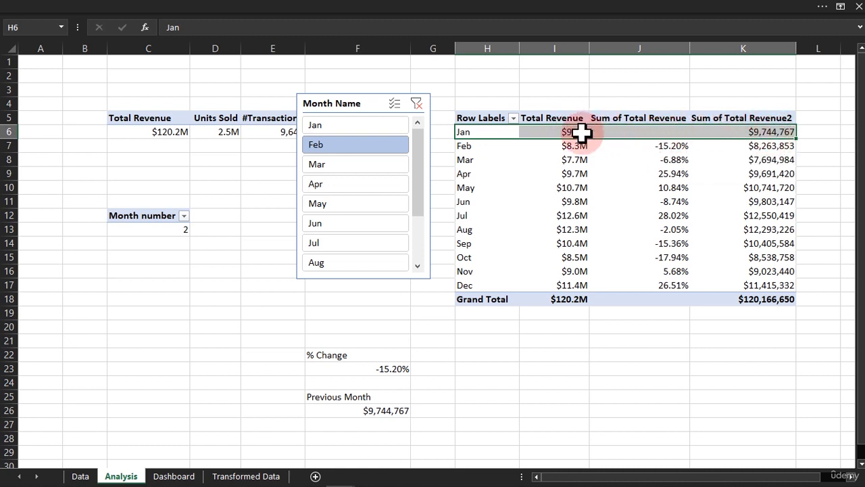
# Select Mar and Apr in turn in the slicer and check % Change and Previous Month against the matching pivot rows.
pyautogui.click(361, 163)
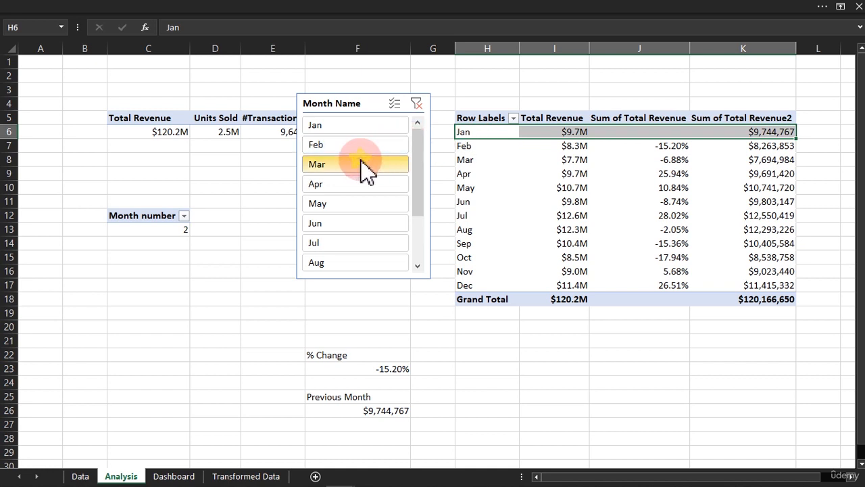
pyautogui.click(451, 159)
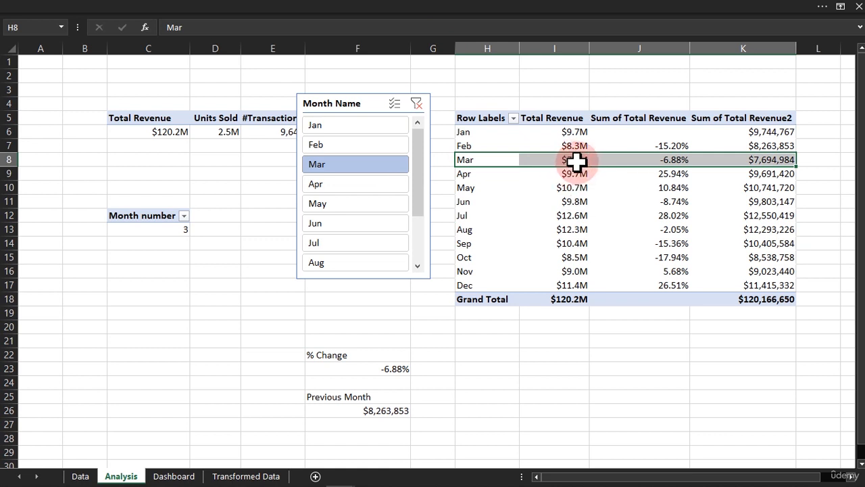
pyautogui.moveTo(576, 161)
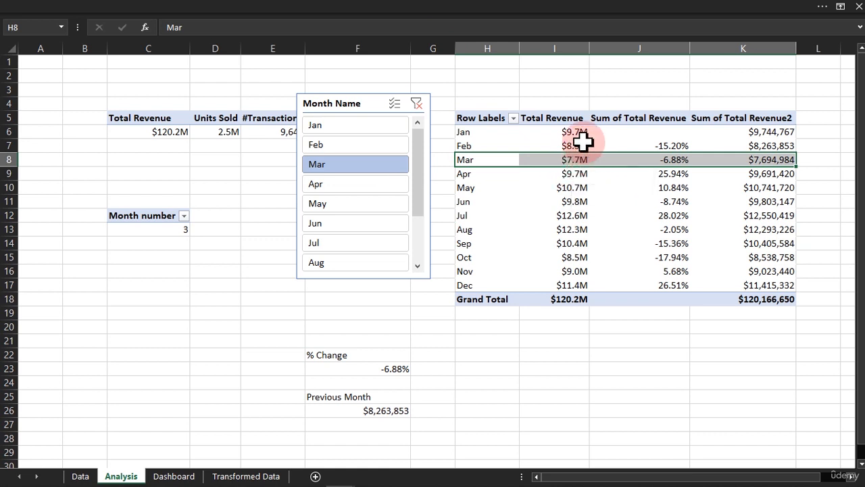
pyautogui.moveTo(571, 142)
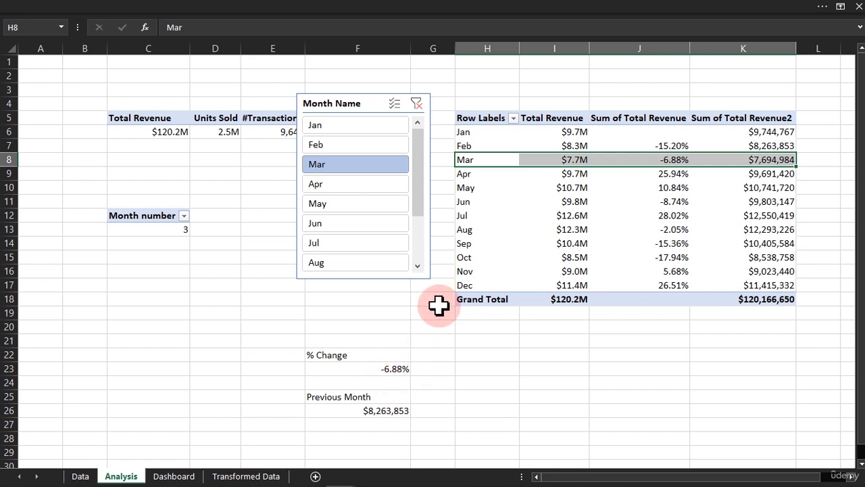
pyautogui.click(356, 183)
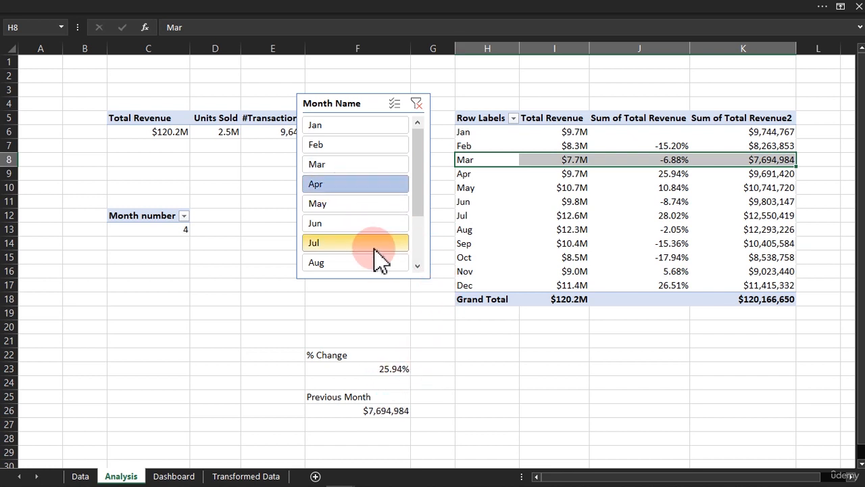
pyautogui.click(455, 173)
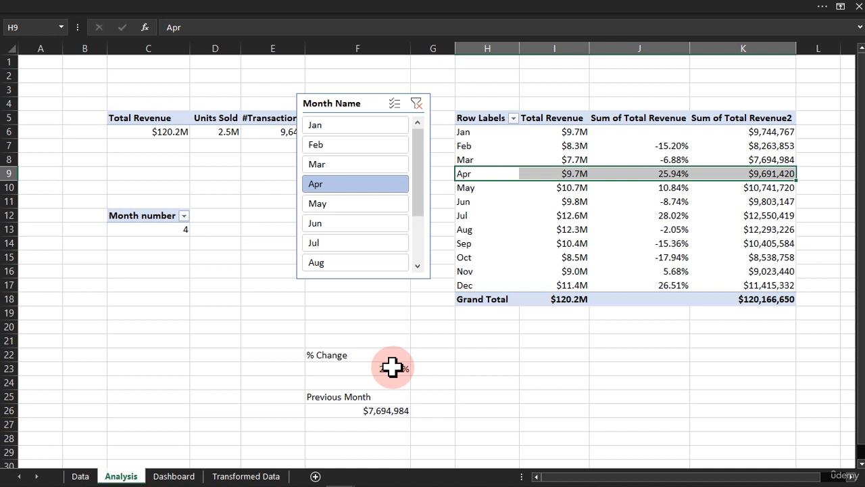
# On the Dashboard sheet, duplicate the Total Revenue label text box and place the copy below the revenue figure.
pyautogui.click(188, 478)
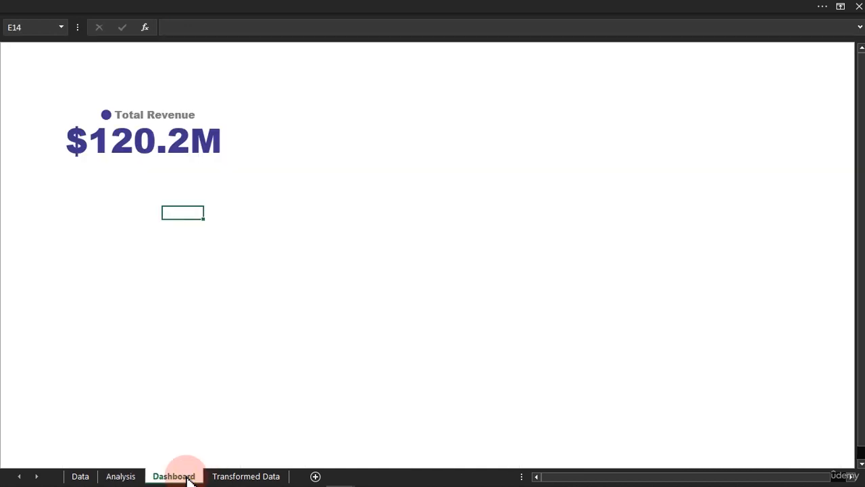
pyautogui.click(166, 241)
pyautogui.click(147, 108)
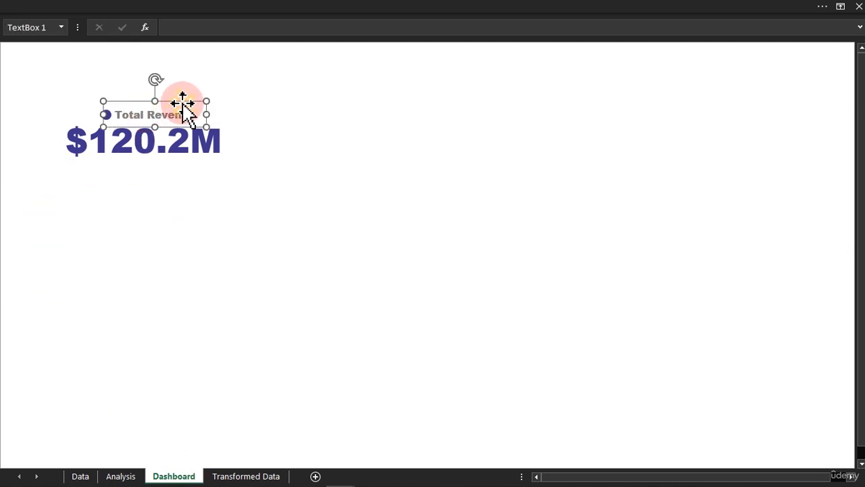
pyautogui.moveTo(182, 104); pyautogui.dragTo(159, 256)
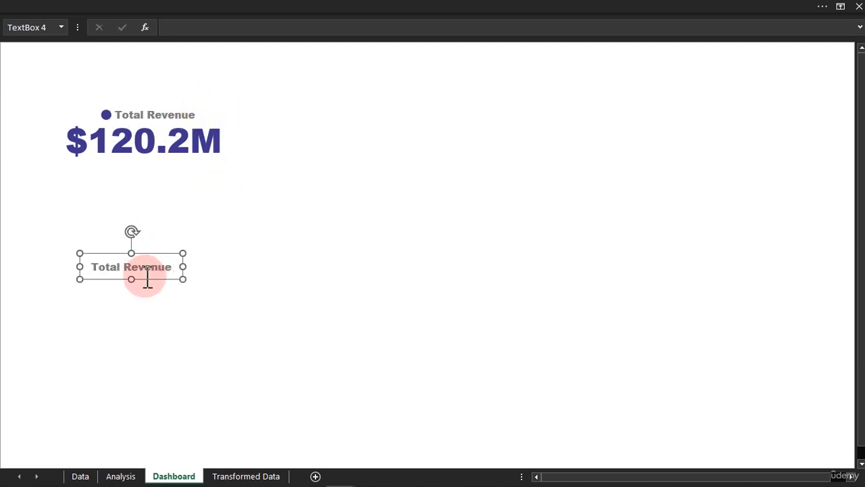
# Widen the copied label text box below the revenue figure and replace its text with "Previous Month".
pyautogui.click(148, 267)
pyautogui.moveTo(184, 266); pyautogui.dragTo(204, 267)
pyautogui.tripleClick(173, 267)
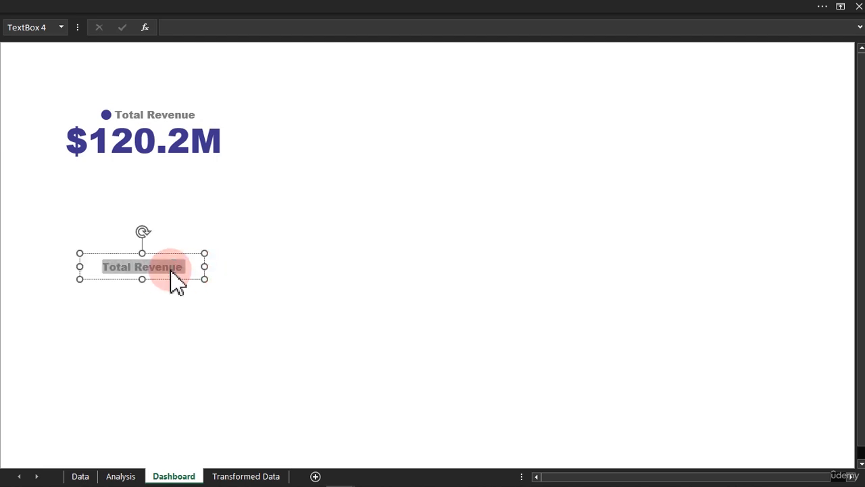
pyautogui.write('Pre')
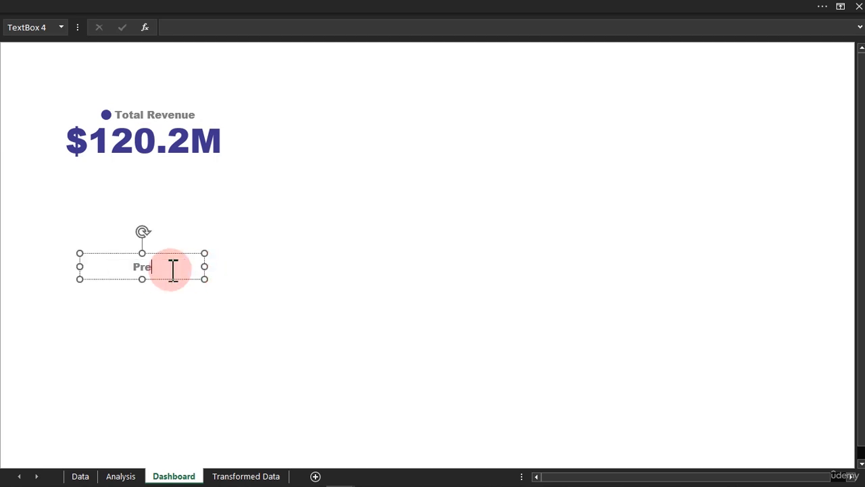
pyautogui.write('vious Month')
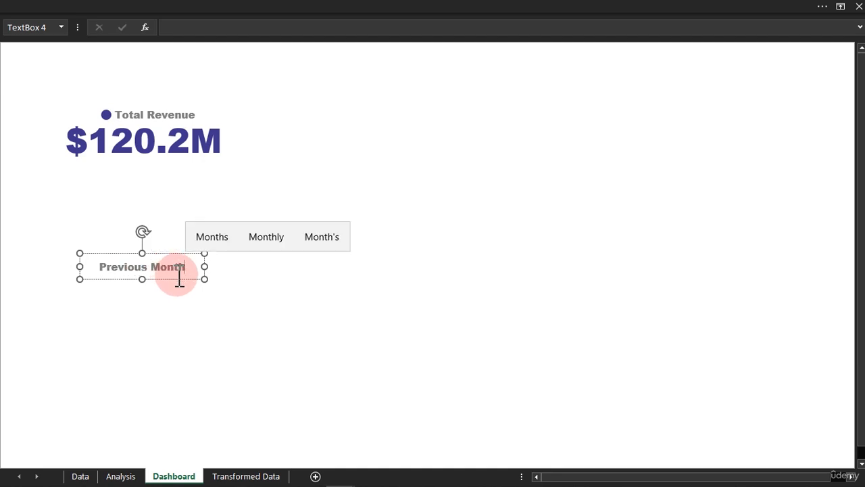
# Set the Previous Month label to Calibri (Body), size 11, and fit it directly beneath the start of the revenue figure.
pyautogui.click(193, 9)
pyautogui.click(195, 55)
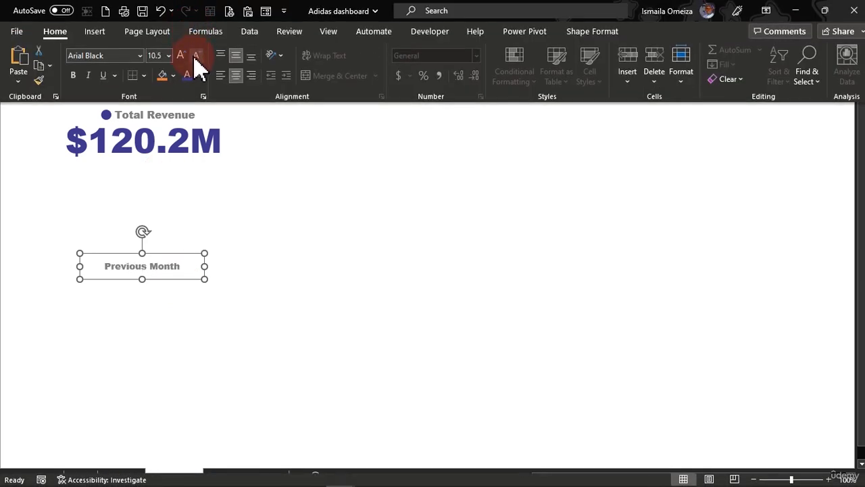
pyautogui.click(141, 55)
pyautogui.click(107, 113)
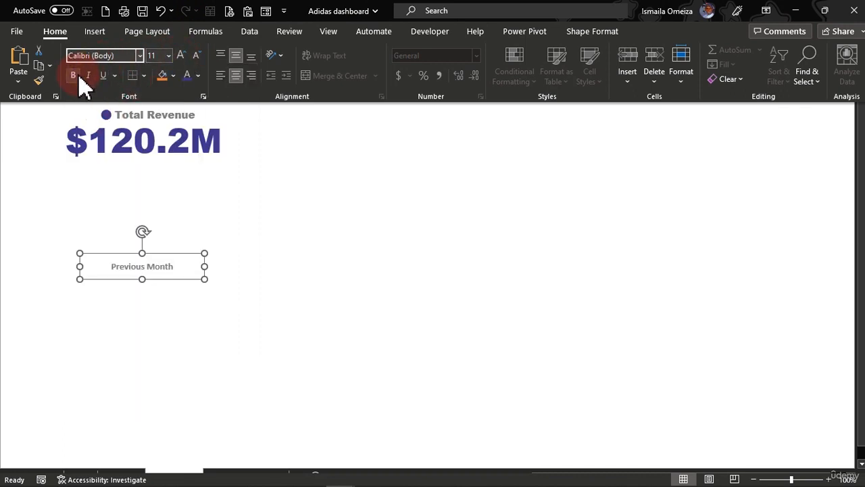
pyautogui.click(205, 269)
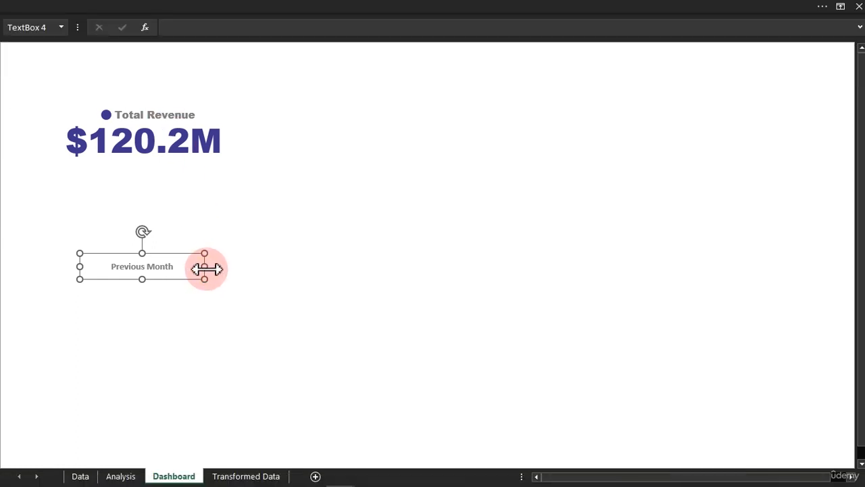
pyautogui.moveTo(205, 269); pyautogui.dragTo(112, 172)
# Duplicate the Previous Month label with the text "% Change" and place the copy beneath the end of the revenue figure.
pyautogui.hotkey('ctrl', 'v')
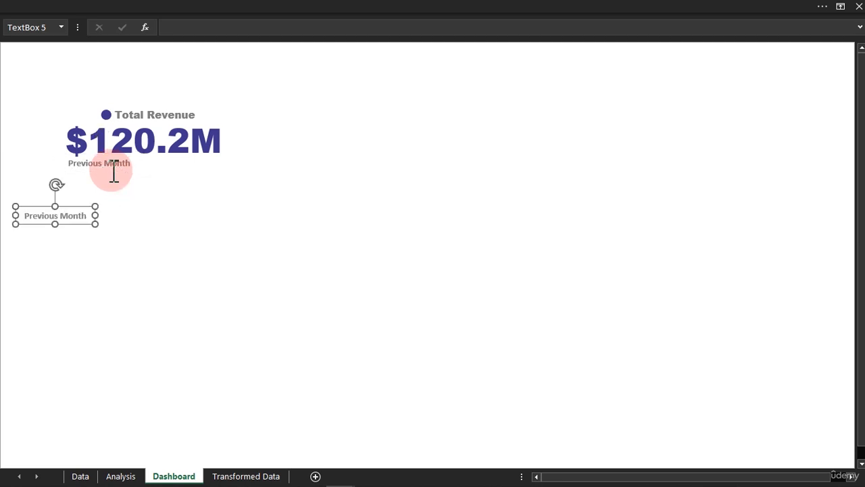
pyautogui.click(85, 226)
pyautogui.moveTo(122, 218); pyautogui.dragTo(241, 234)
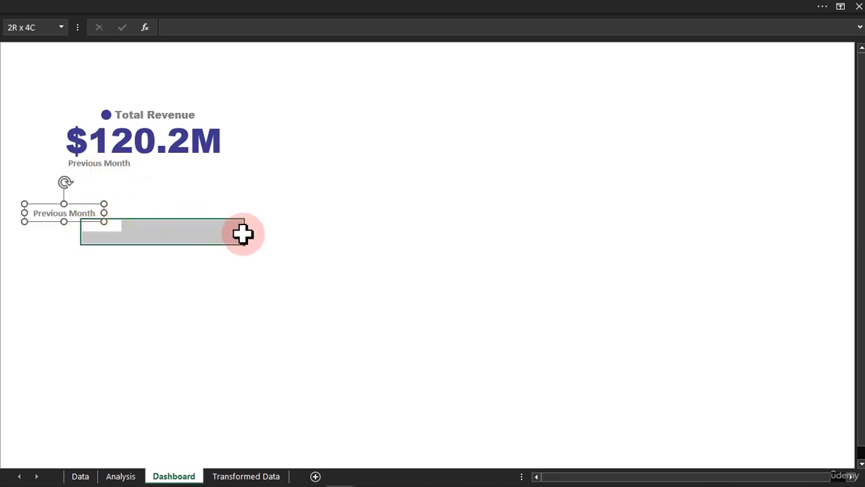
pyautogui.click(73, 213)
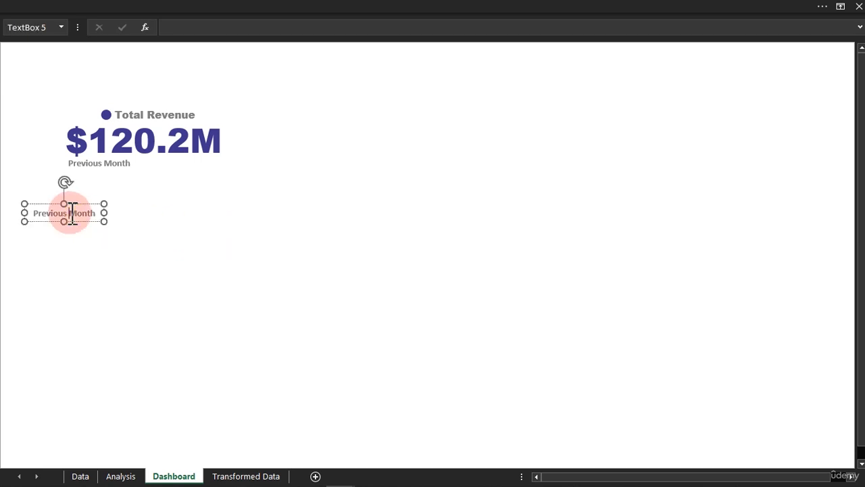
pyautogui.hotkey('ctrl', 'a')
pyautogui.write('% Change')
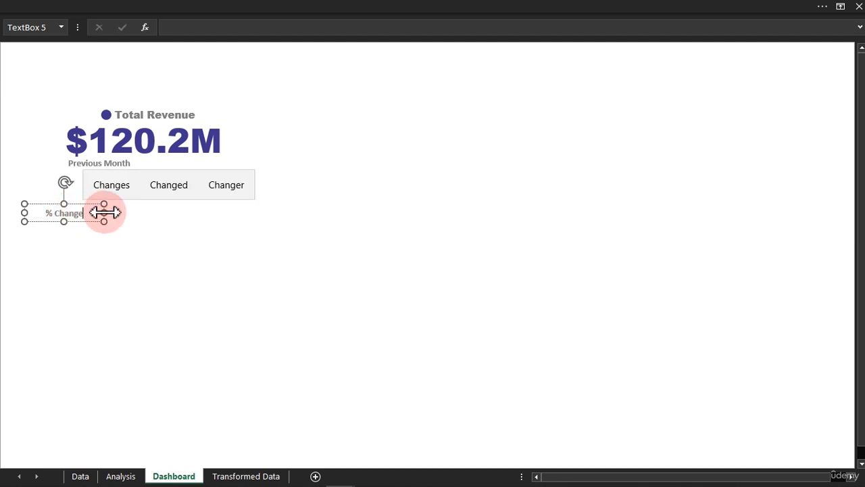
pyautogui.moveTo(104, 213); pyautogui.dragTo(215, 174)
pyautogui.click(184, 237)
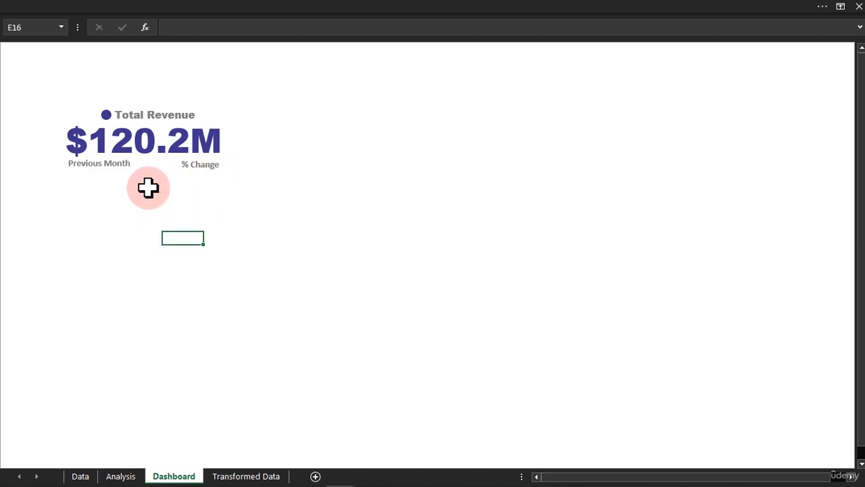
# Duplicate the Previous Month and % Change labels together and place the copies directly beneath the originals.
pyautogui.click(205, 165)
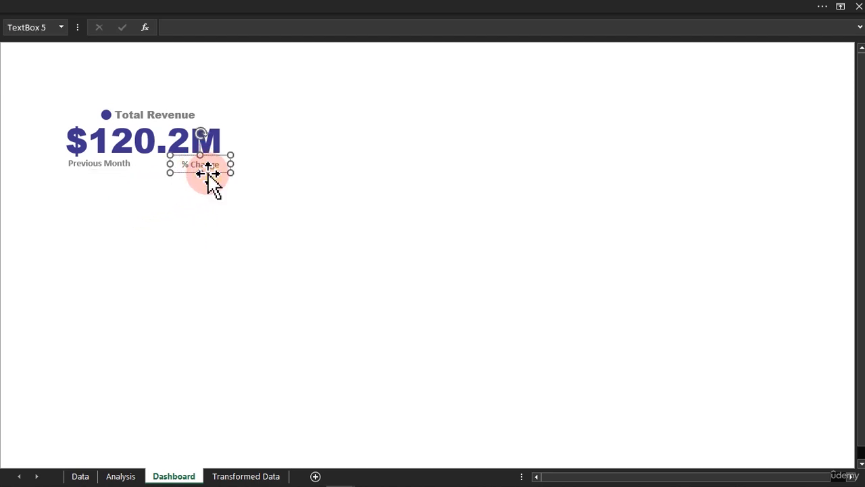
pyautogui.keyDown('ctrl'); pyautogui.click(126, 166); pyautogui.keyUp('ctrl')
pyautogui.moveTo(125, 169)
pyautogui.mouseDown()
pyautogui.moveTo(129, 194)
pyautogui.moveTo(123, 185)
pyautogui.mouseUp()
pyautogui.click(124, 214)
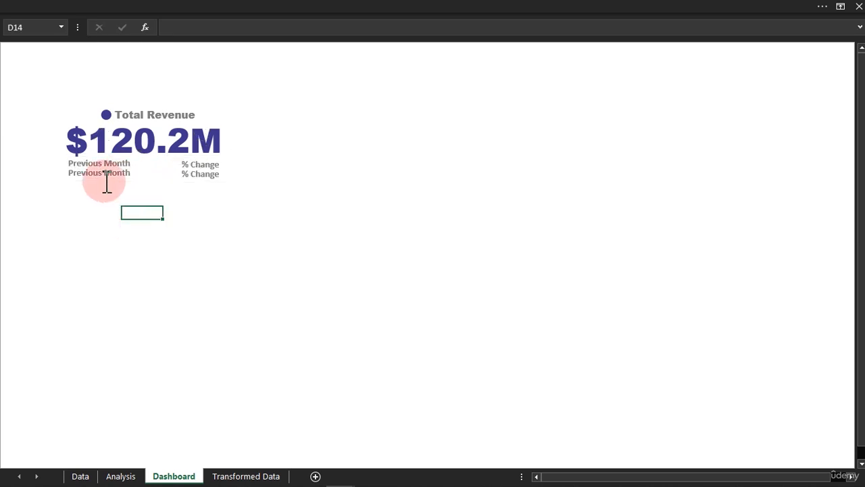
# Link the lower Previous Month text box to the Analysis sheet's previous month result with =Analysis!F26.
pyautogui.click(103, 174)
pyautogui.click(202, 27)
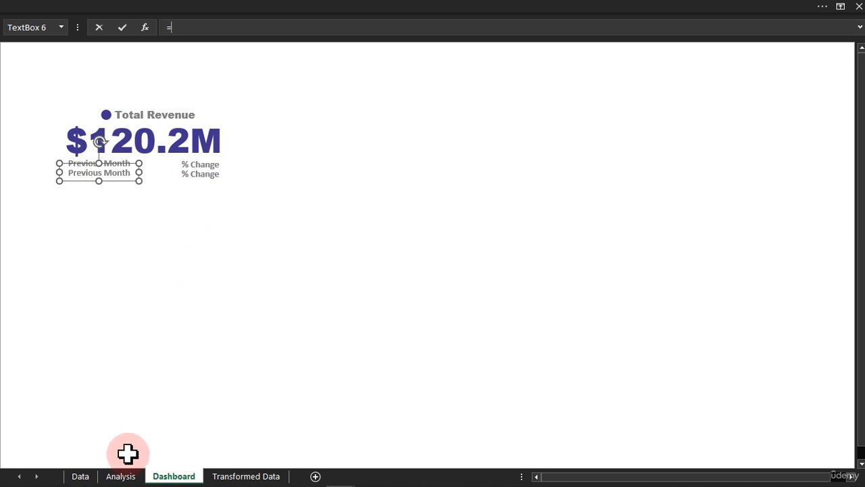
pyautogui.click(125, 476)
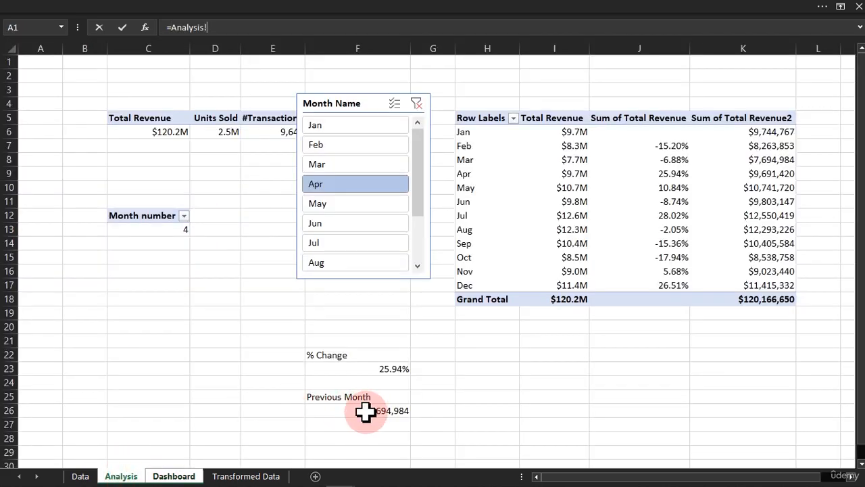
pyautogui.press('Return')
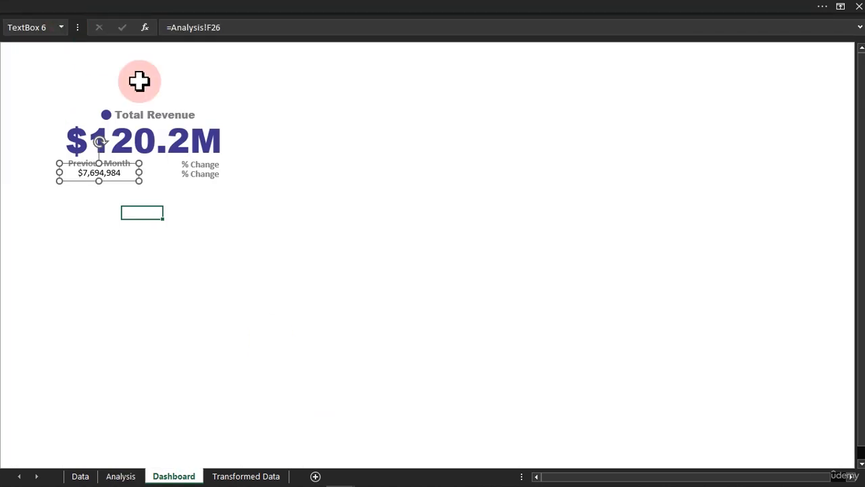
# Link the lower % Change text box to the Analysis sheet's percentage result with =Analysis!F23.
pyautogui.click(201, 173)
pyautogui.click(157, 35)
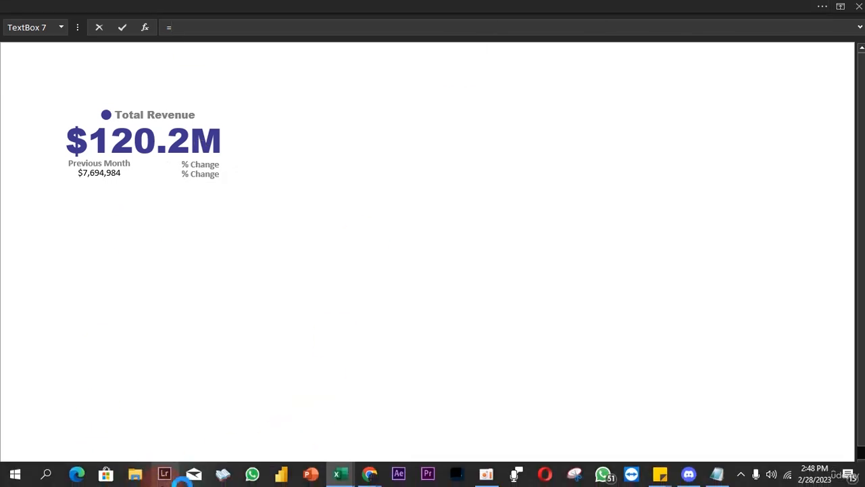
pyautogui.click(184, 442)
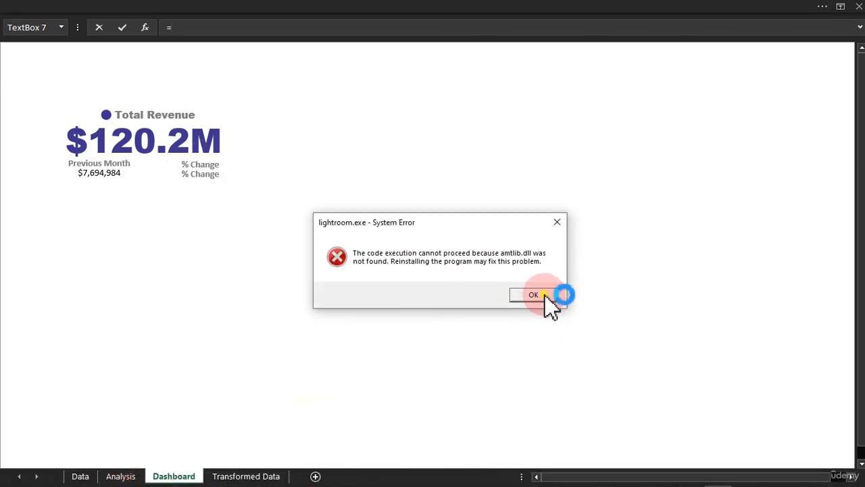
pyautogui.click(534, 296)
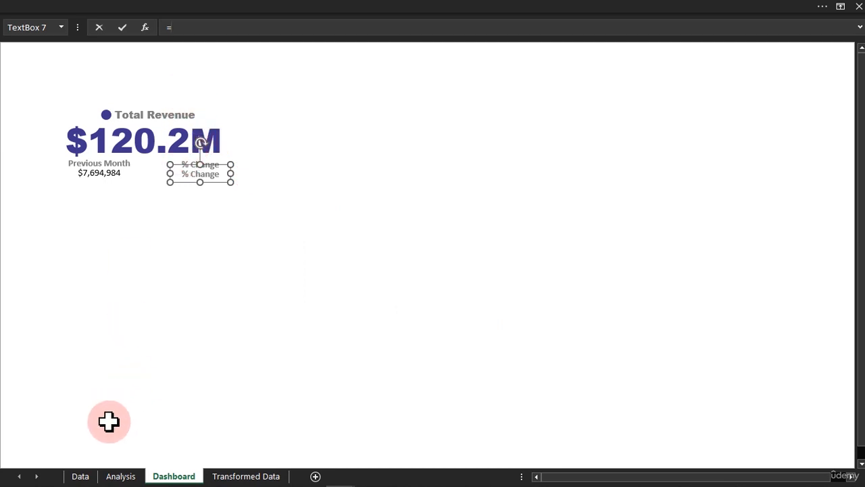
pyautogui.click(120, 476)
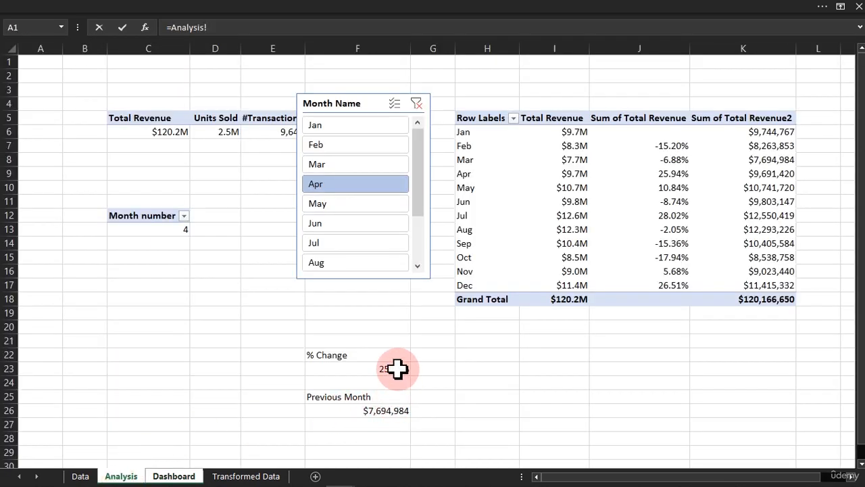
pyautogui.press('Return')
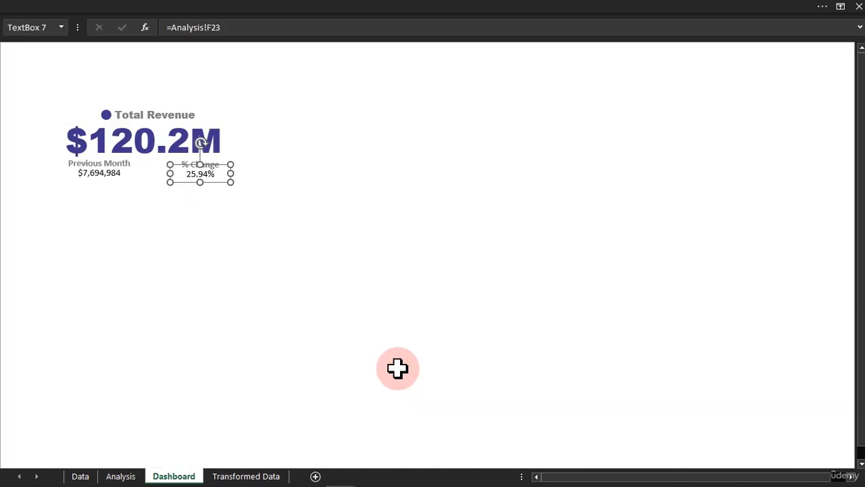
# Move the Month Name slicer from the Analysis sheet to the Dashboard sheet, to the right of the revenue figure.
pyautogui.click(122, 476)
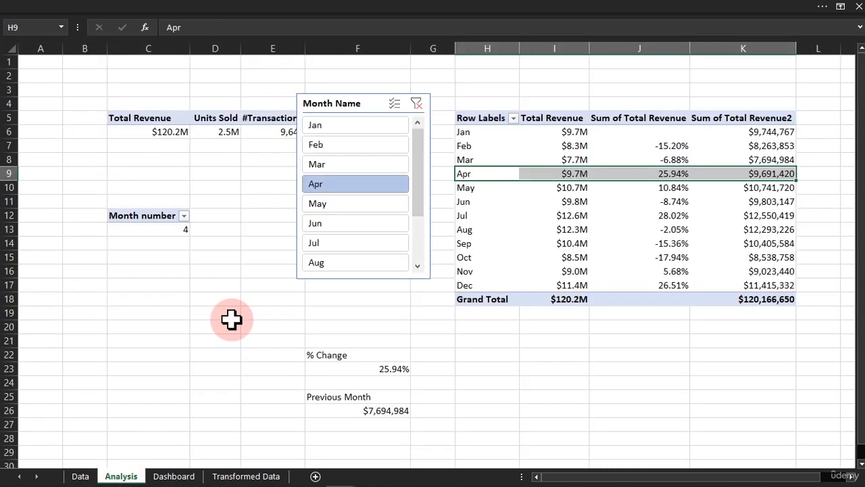
pyautogui.click(339, 100)
pyautogui.moveTo(339, 100); pyautogui.dragTo(283, 103)
pyautogui.press('Delete')
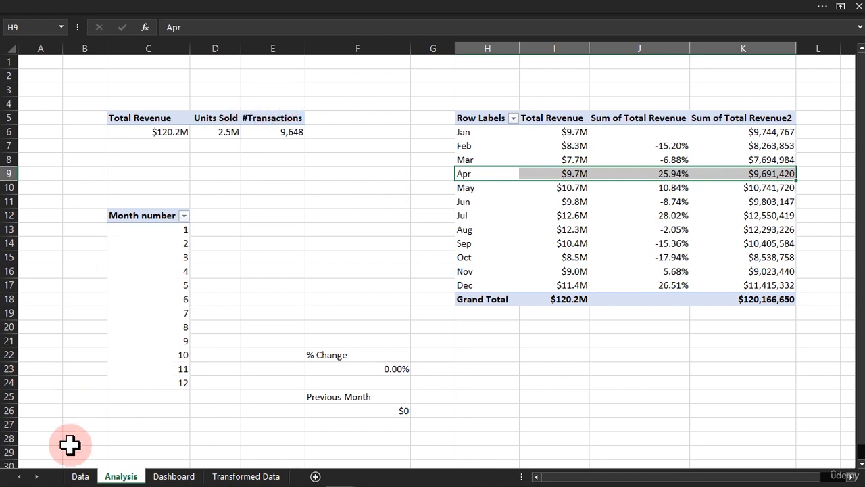
pyautogui.click(79, 475)
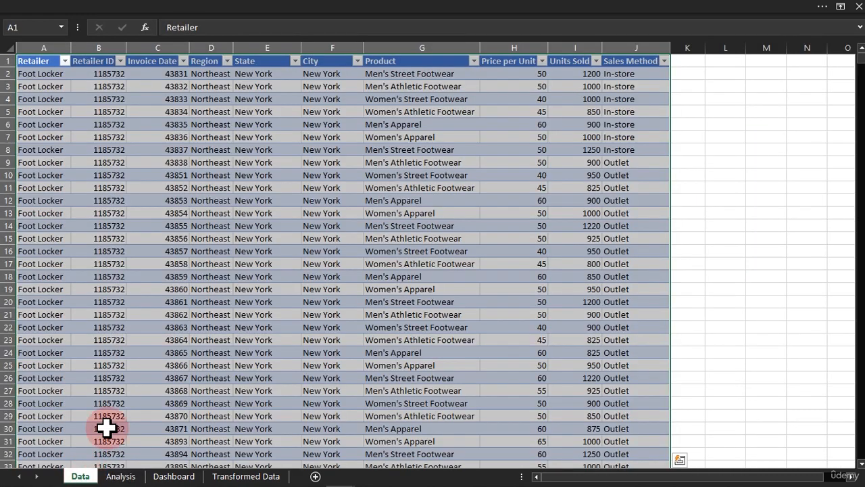
pyautogui.click(174, 476)
pyautogui.click(109, 285)
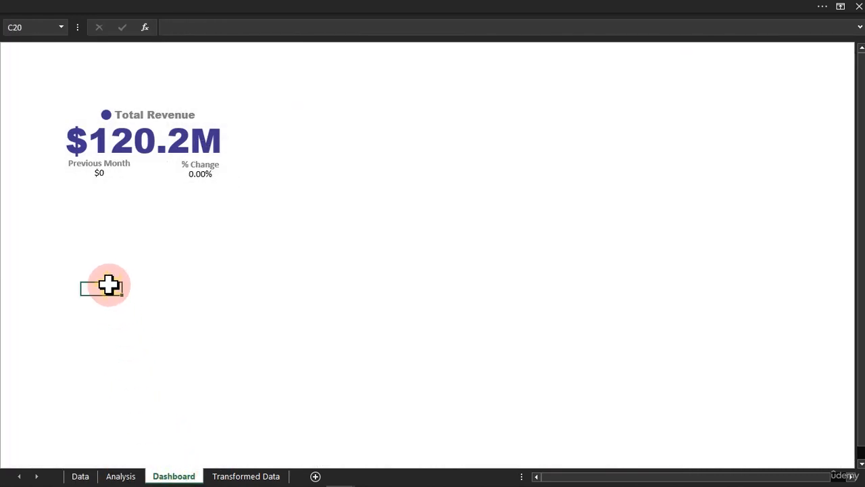
pyautogui.hotkey('ctrl', 'v')
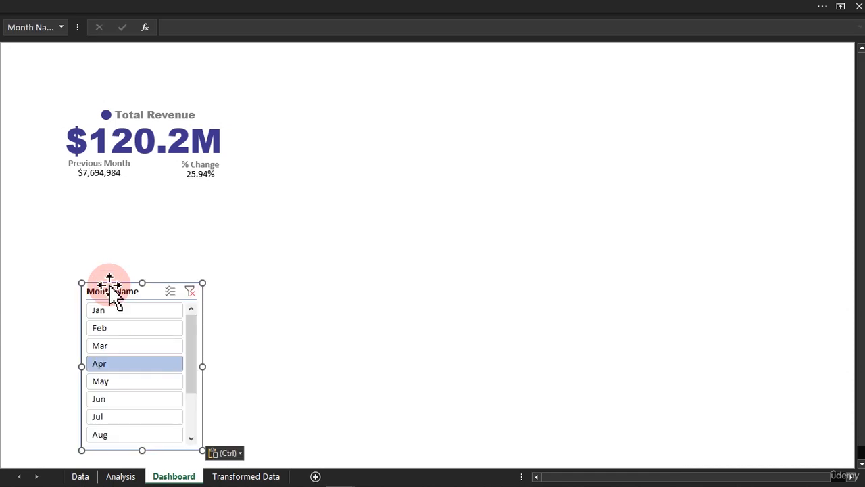
pyautogui.moveTo(110, 284); pyautogui.dragTo(424, 87)
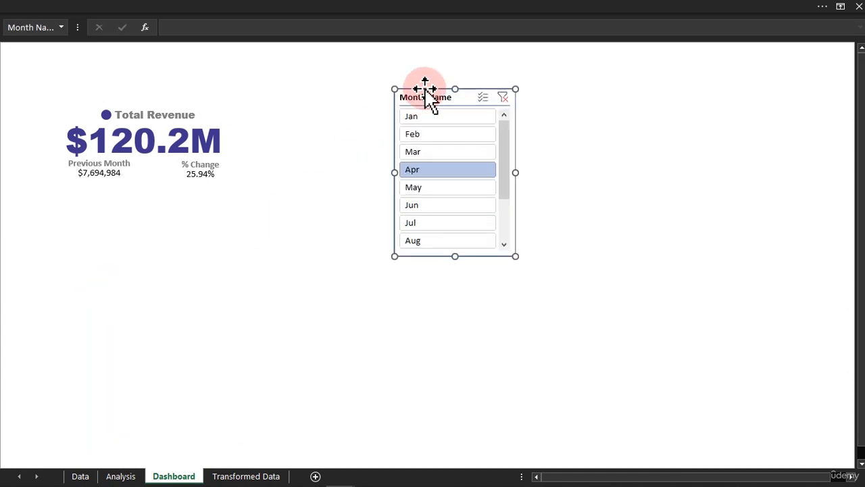
# Clear the Month Name slicer's filter and compare the Previous Month and % Change results on the Dashboard and Analysis sheets.
pyautogui.click(504, 97)
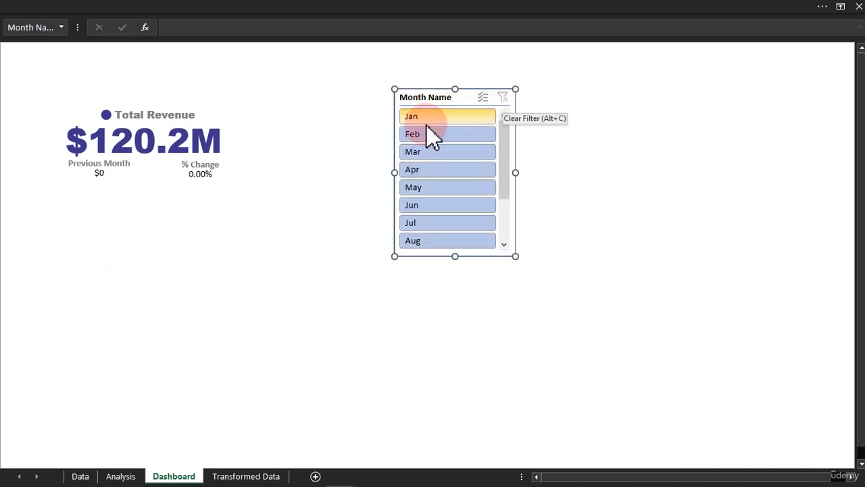
pyautogui.moveTo(504, 148); pyautogui.dragTo(508, 122)
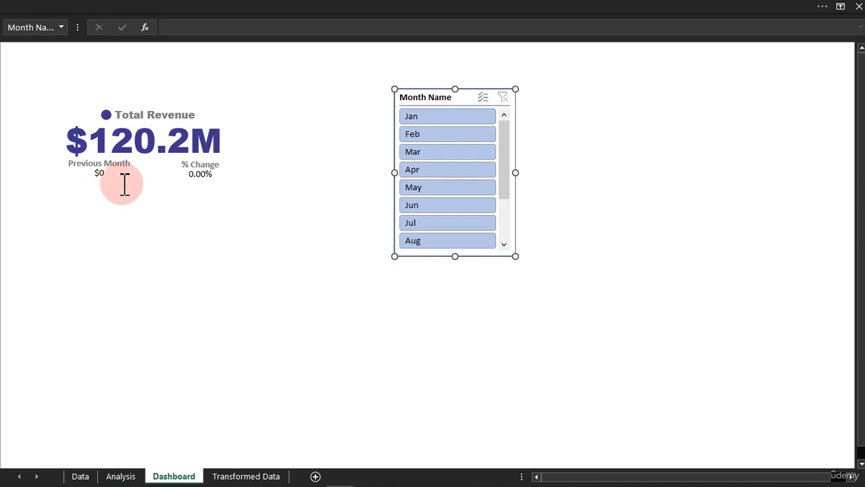
pyautogui.click(122, 476)
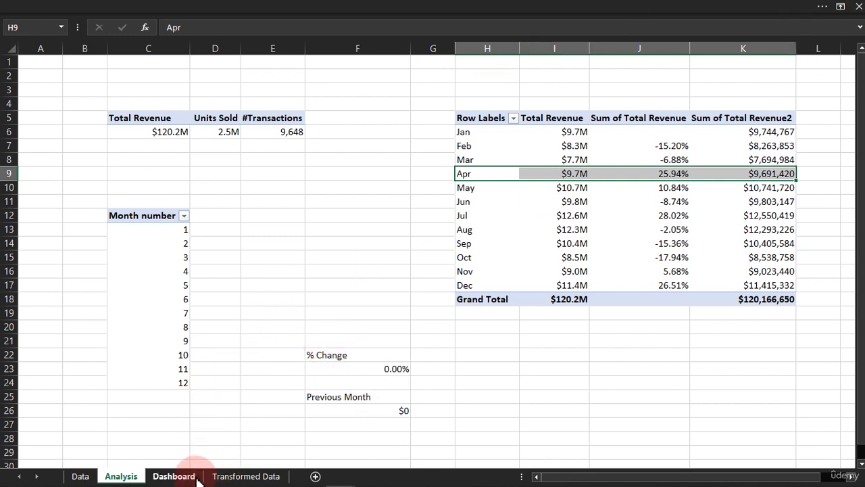
pyautogui.click(174, 475)
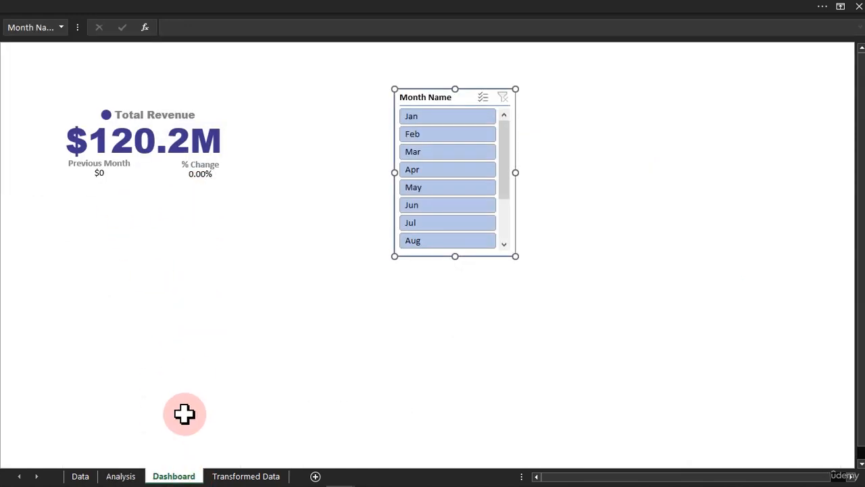
# On the Analysis sheet, wrap the % Change formula in F23 in IF(C13=1,"",…) so it returns blank when C13 is 1.
pyautogui.click(126, 475)
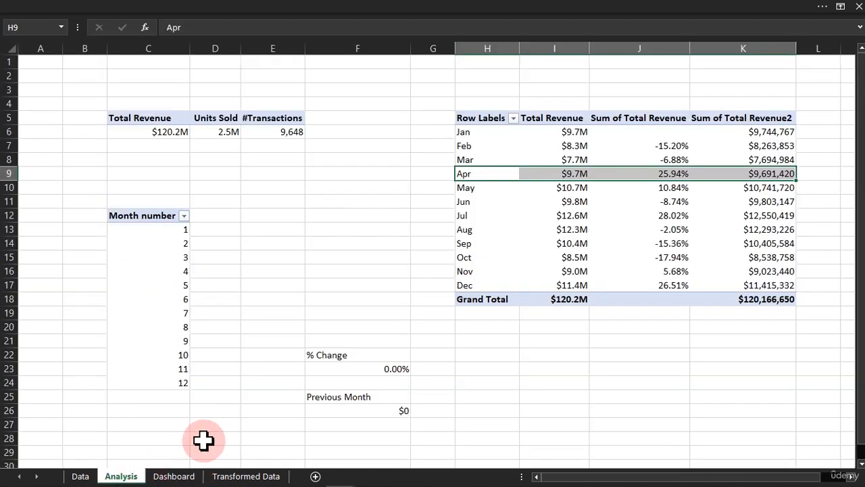
pyautogui.click(336, 370)
pyautogui.doubleClick(336, 370)
pyautogui.click(315, 368)
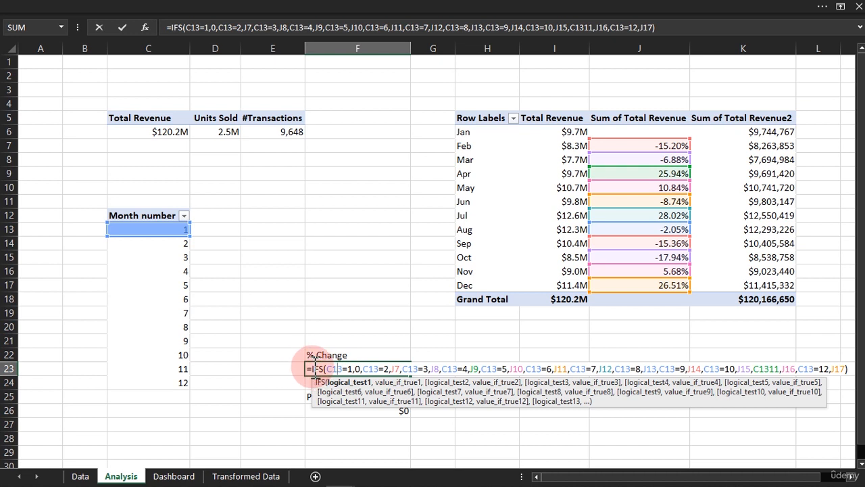
pyautogui.click(314, 369)
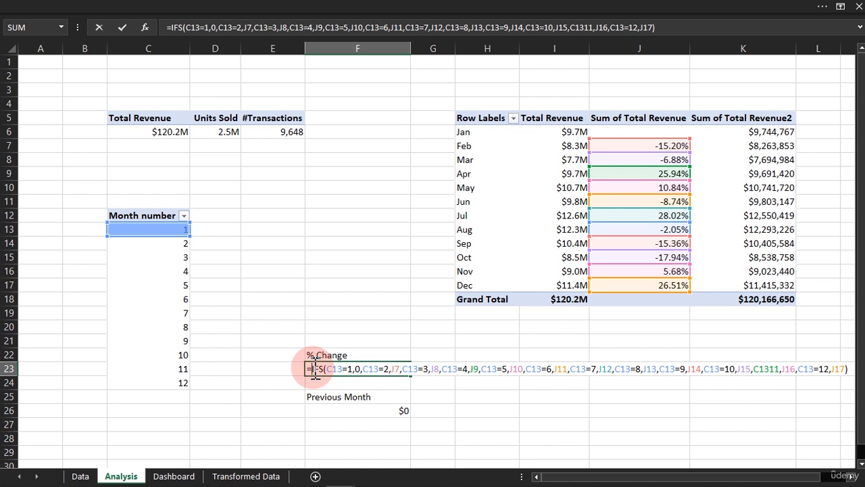
pyautogui.write('If')
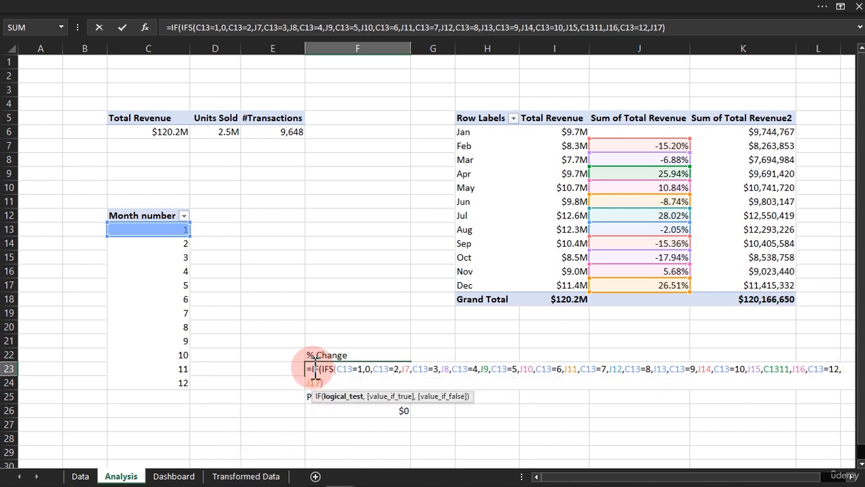
pyautogui.click(174, 229)
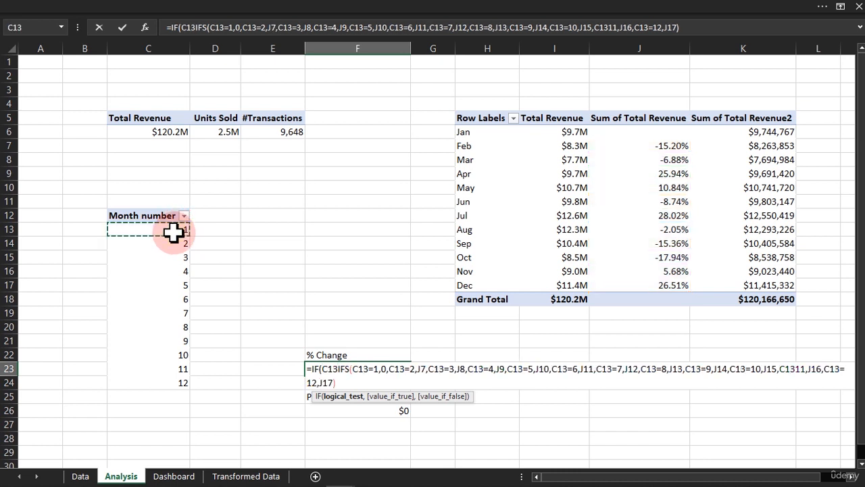
pyautogui.write('=1,')
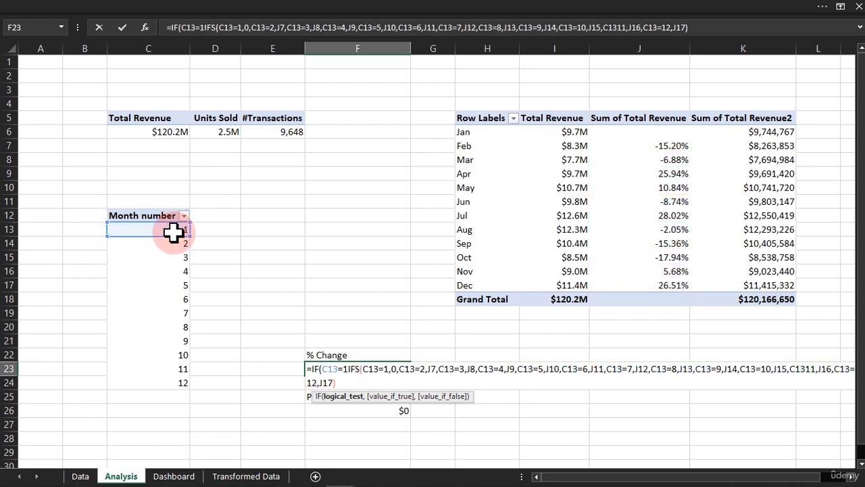
pyautogui.write('""')
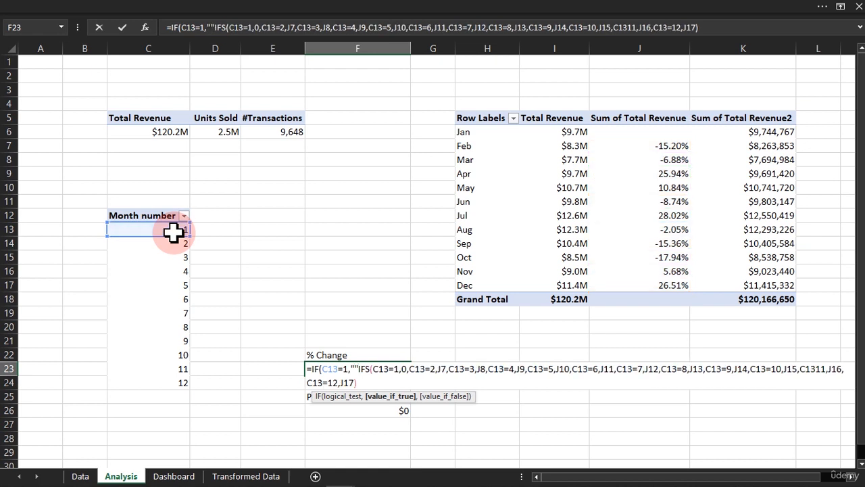
pyautogui.write(',')
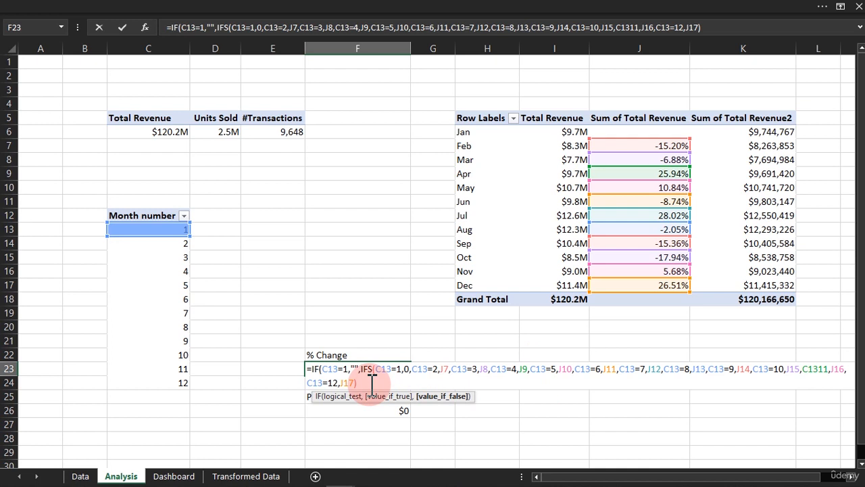
pyautogui.write(')')
pyautogui.press('Return')
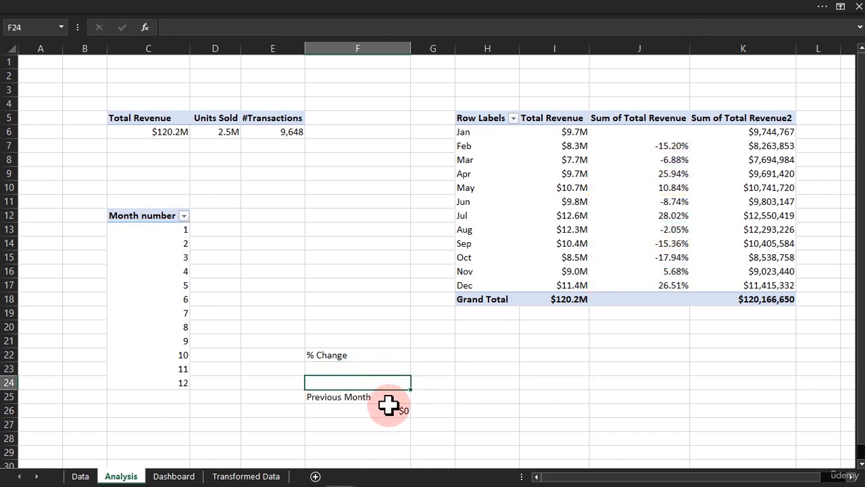
# Wrap the Previous Month formula in F26 in IF(C13=1,"",…) so it returns blank when C13 is 1.
pyautogui.doubleClick(382, 411)
pyautogui.click(312, 411)
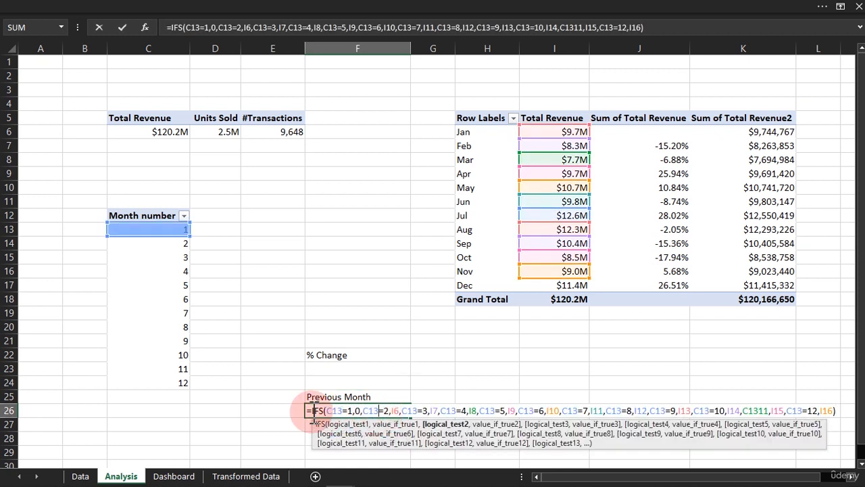
pyautogui.click(313, 412)
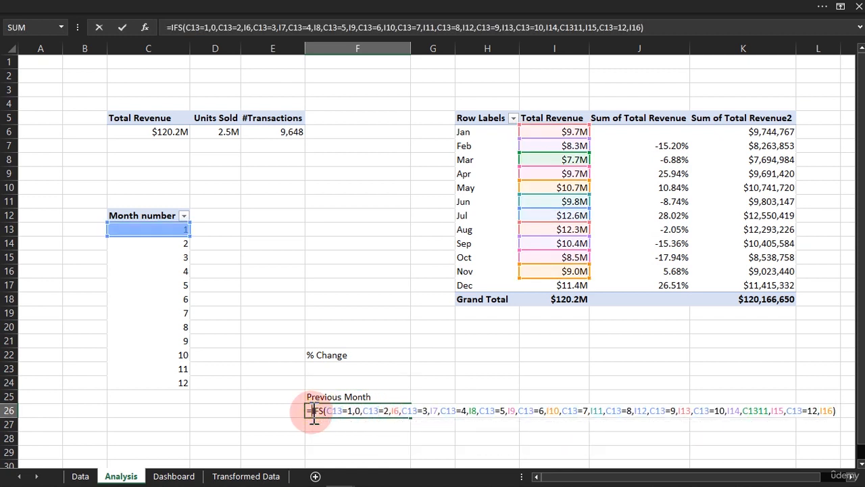
pyautogui.write('if')
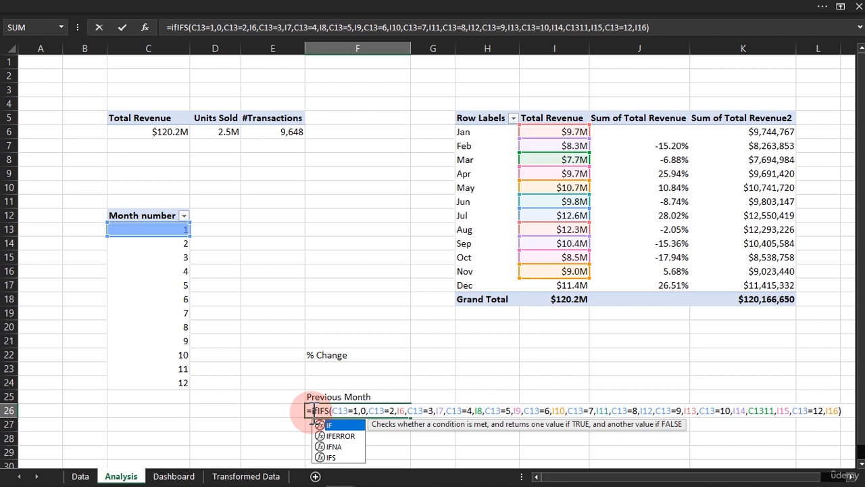
pyautogui.press('Tab')
pyautogui.click(155, 230)
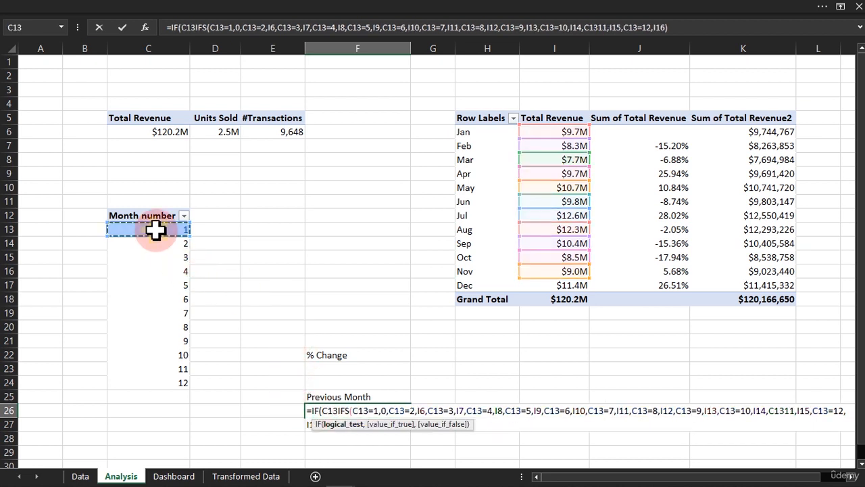
pyautogui.write('=1,')
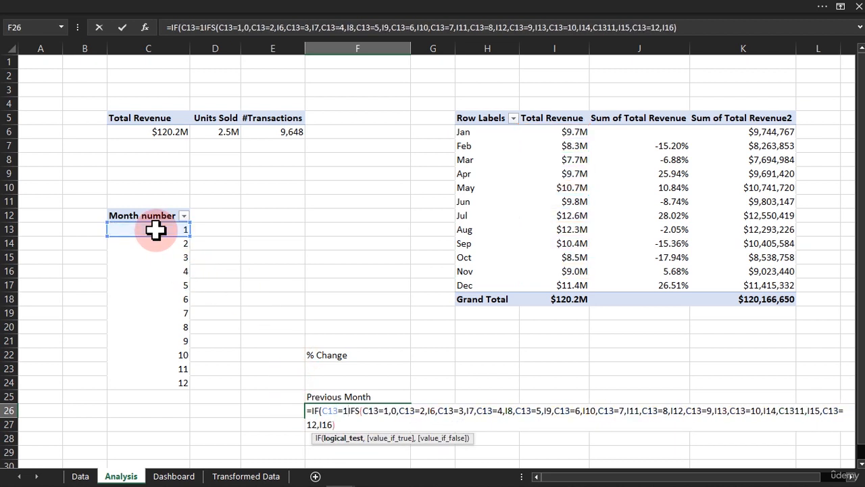
pyautogui.write('""')
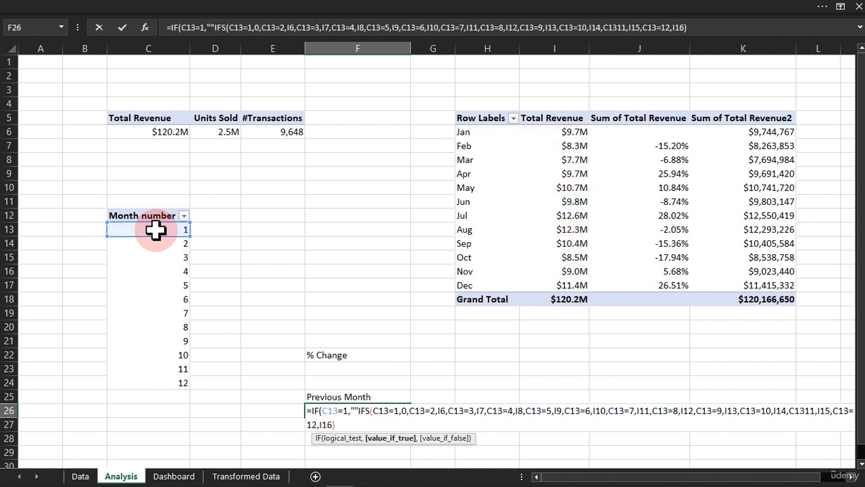
pyautogui.write(',')
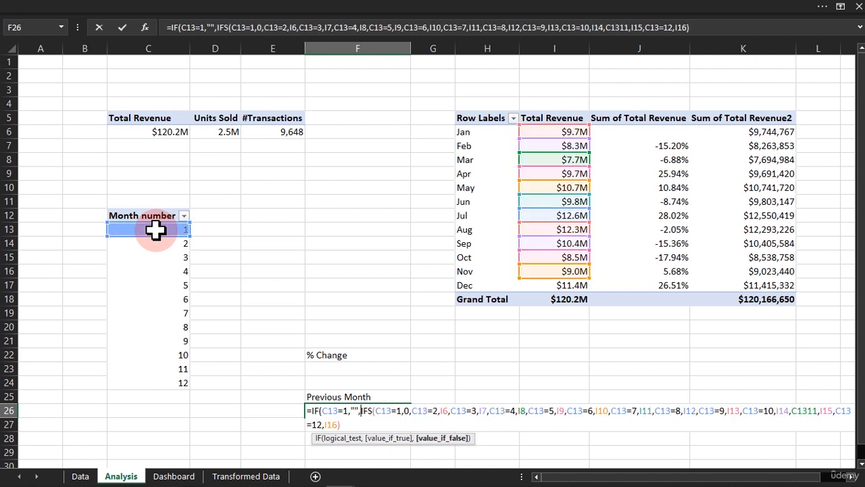
pyautogui.click(345, 424)
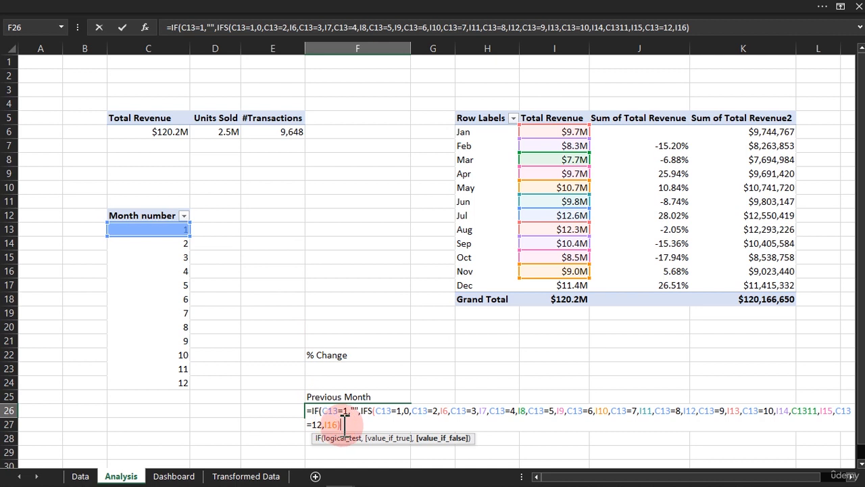
pyautogui.write(')')
pyautogui.press('Return')
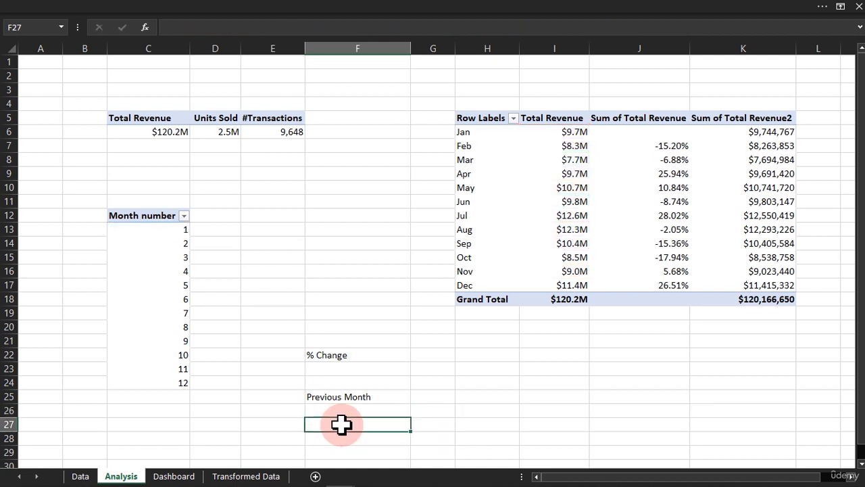
# Check the text boxes on the Dashboard, then add a bold Message label in cell F27 of the Analysis sheet.
pyautogui.click(177, 474)
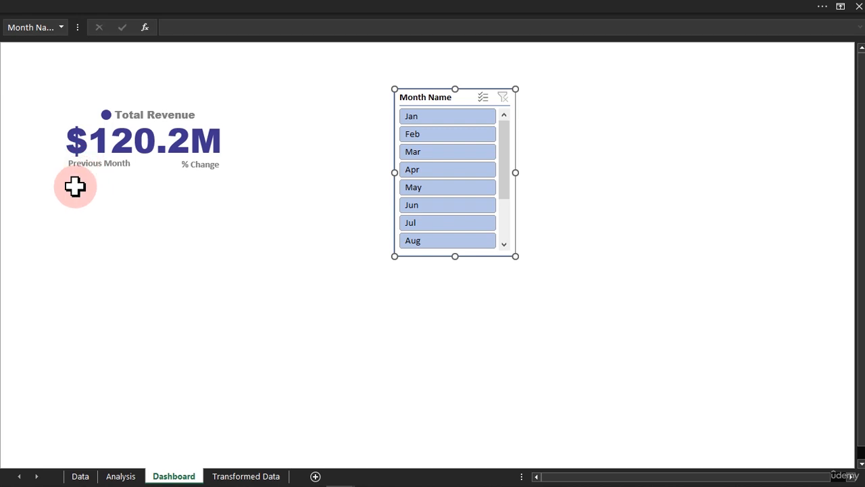
pyautogui.click(123, 476)
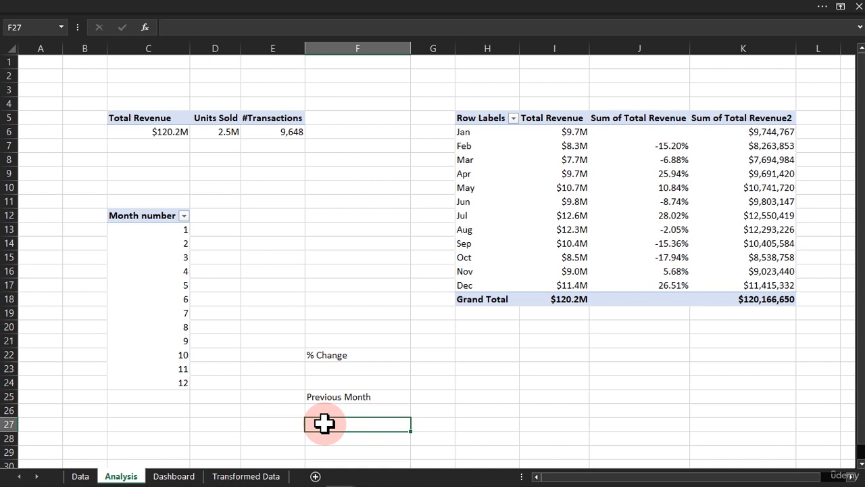
pyautogui.write('Message')
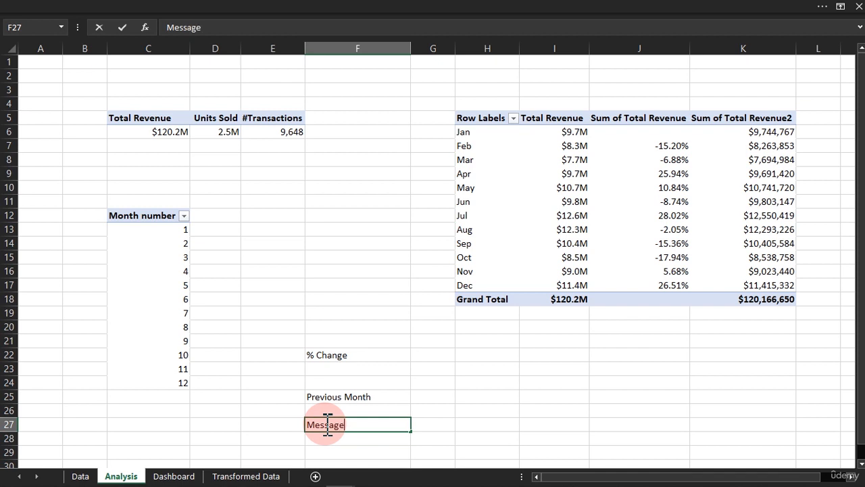
pyautogui.hotkey('ctrl', 'Return')
pyautogui.press('Down')
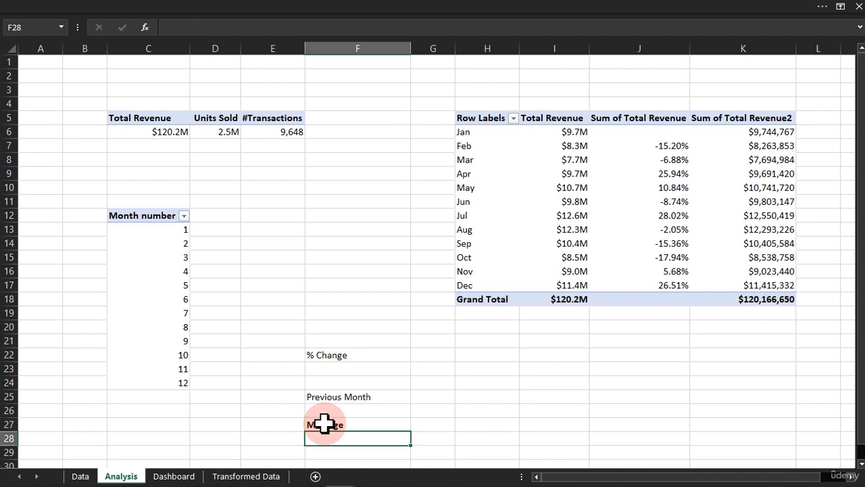
# Make the Previous Month label in F25 and the % Change label in F22 bold.
pyautogui.press('Up')
pyautogui.press('Up')
pyautogui.press('Up')
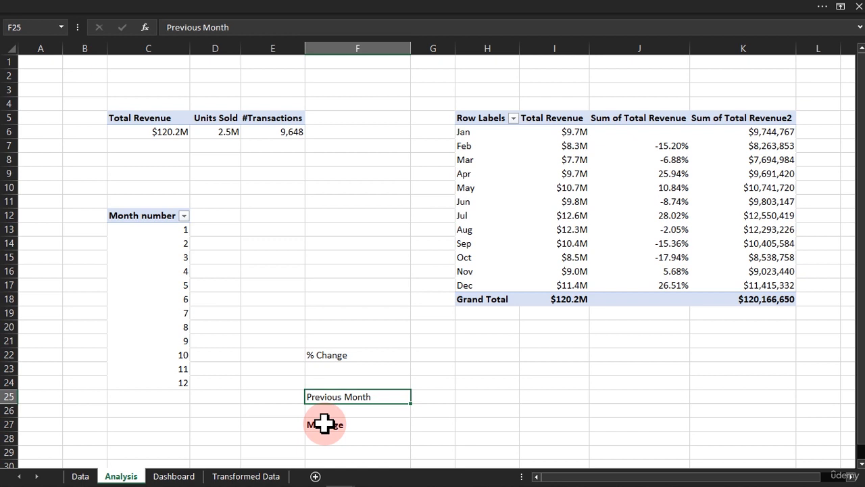
pyautogui.hotkey('ctrl', 'b')
pyautogui.press('Up')
pyautogui.press('Up')
pyautogui.press('Up')
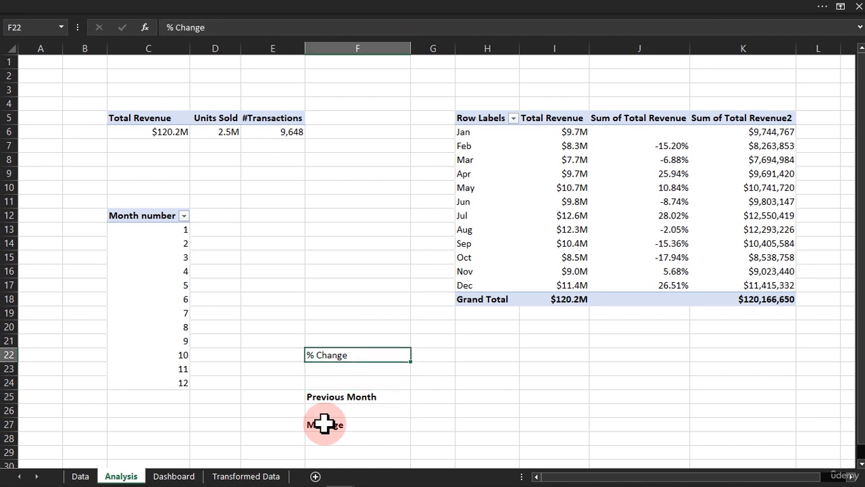
# Enter the message formula =IF(C13=1," Select from 2nd month to see result","") in F28 under the Message label.
pyautogui.press('Down')
pyautogui.press('Down')
pyautogui.press('Down')
pyautogui.press('Down')
pyautogui.press('Down')
pyautogui.press('Down')
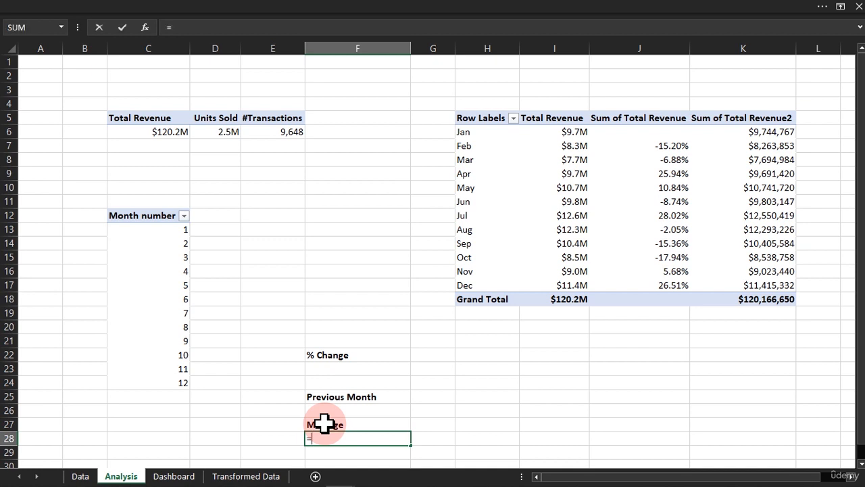
pyautogui.write('=if')
pyautogui.press('Tab')
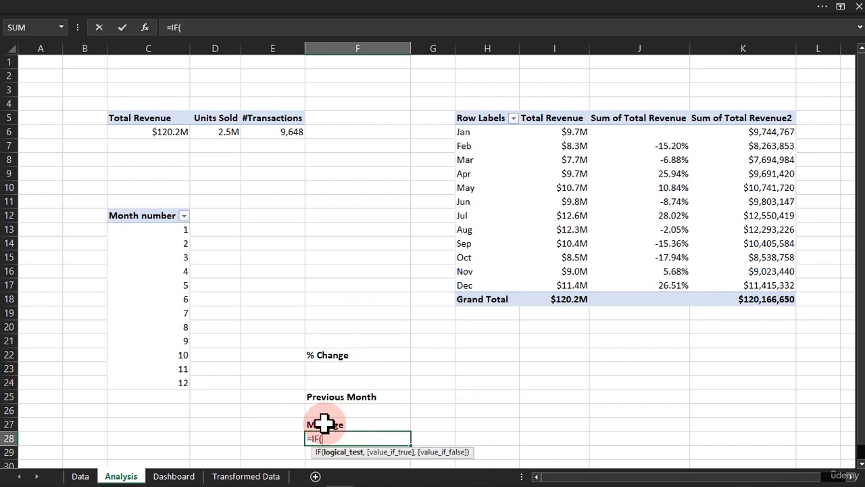
pyautogui.click(183, 233)
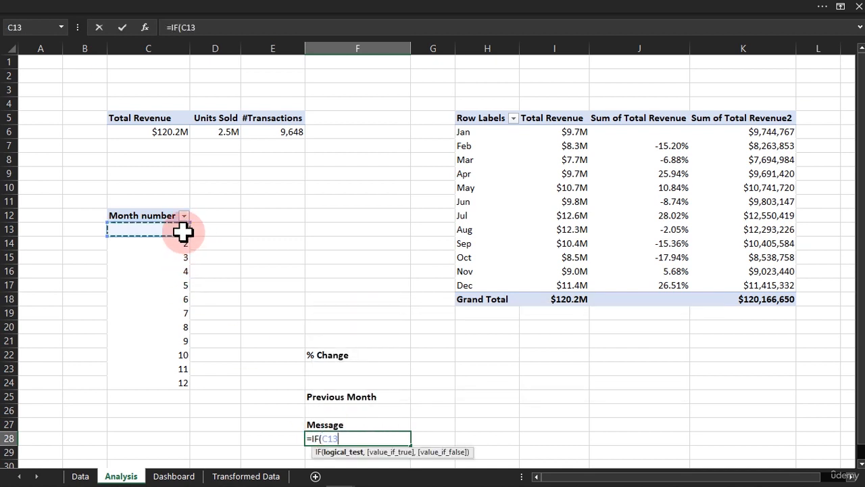
pyautogui.write('=1,')
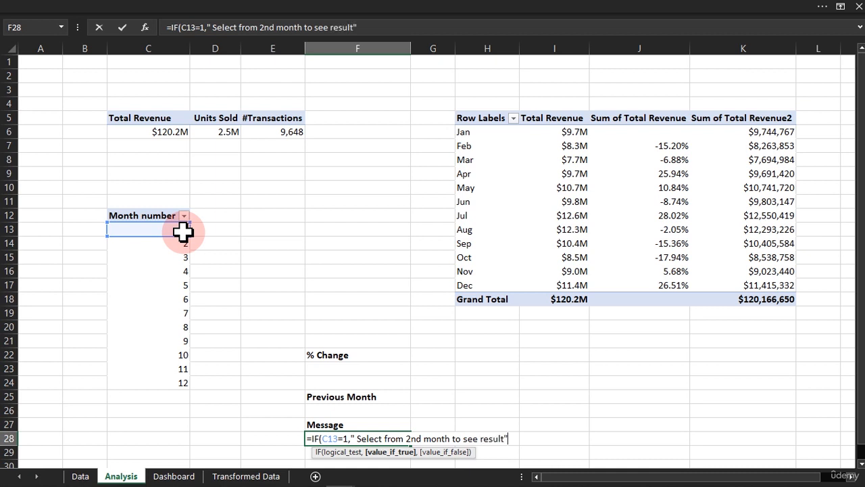
pyautogui.write(',')
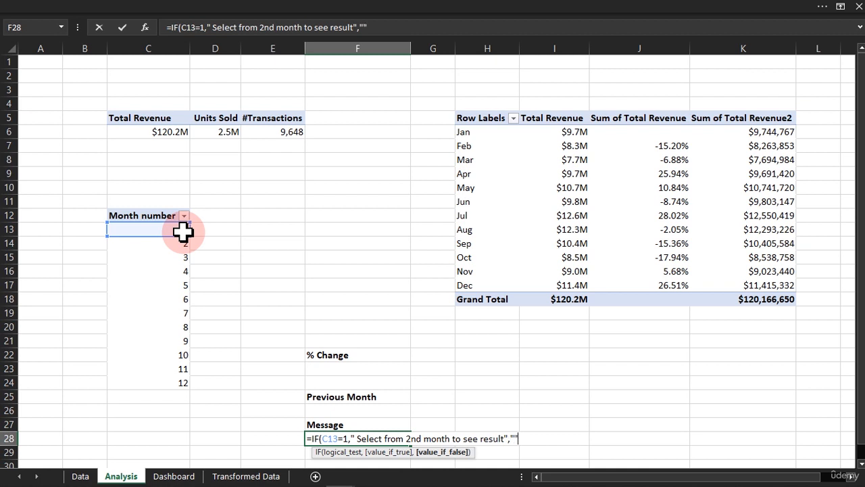
pyautogui.write('"")')
pyautogui.press('Return')
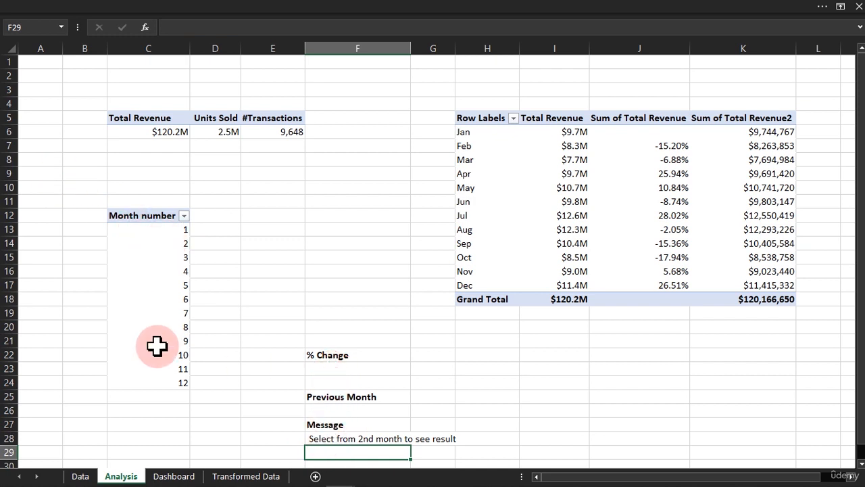
# Duplicate the Previous Month text box on the Dashboard, placing the copy below the Total Revenue card and widening it to the card's width.
pyautogui.click(171, 476)
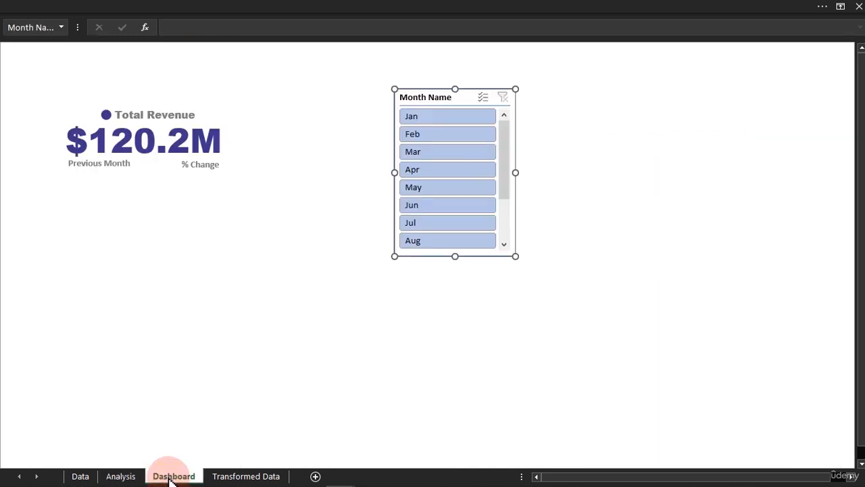
pyautogui.click(138, 173)
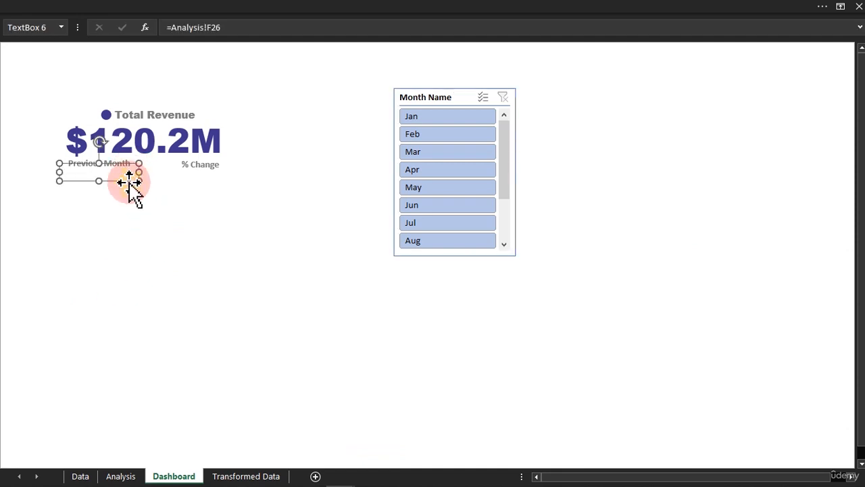
pyautogui.click(193, 169)
pyautogui.click(123, 165)
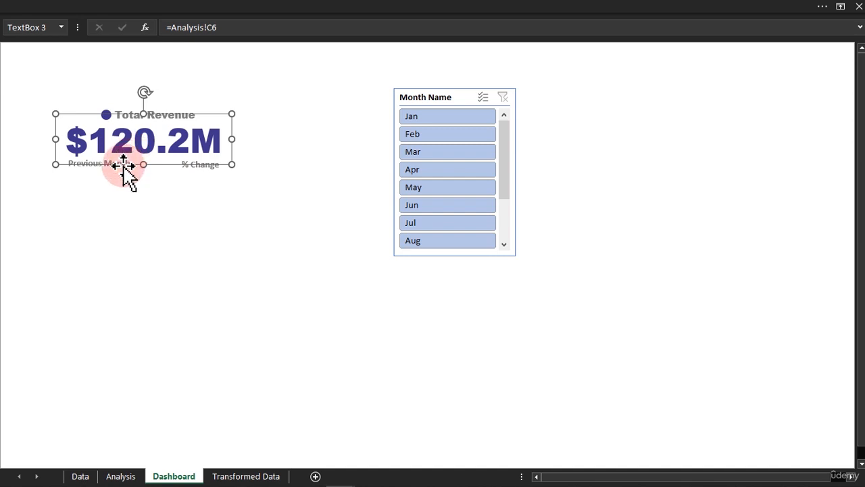
pyautogui.click(167, 272)
pyautogui.click(108, 171)
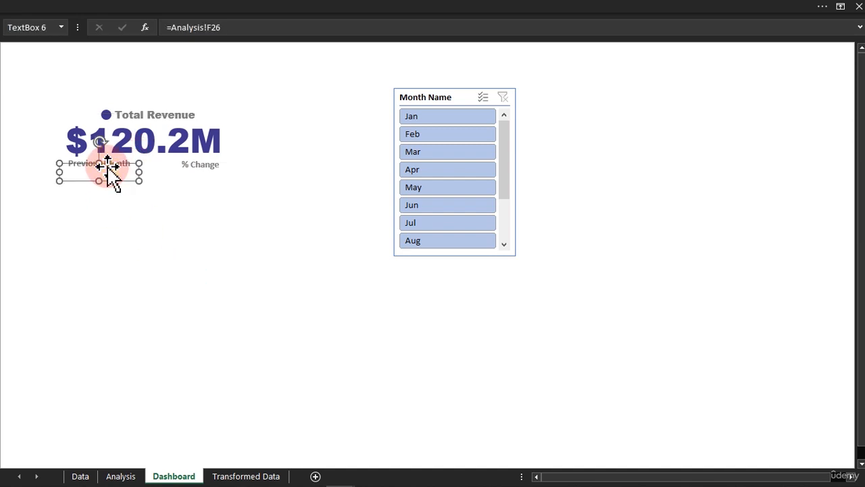
pyautogui.click(120, 162)
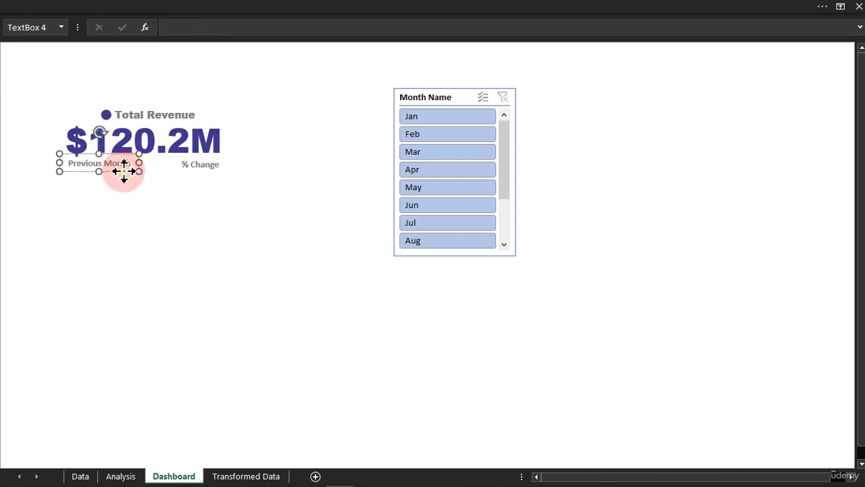
pyautogui.moveTo(122, 170); pyautogui.dragTo(236, 255)
# Link the duplicated text box to the message cell with the formula =Analysis!F28.
pyautogui.click(194, 26)
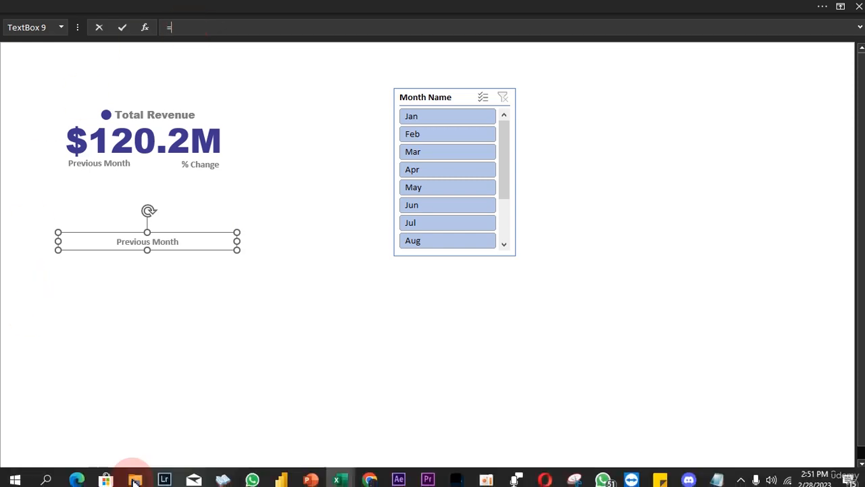
pyautogui.write('=')
pyautogui.click(122, 476)
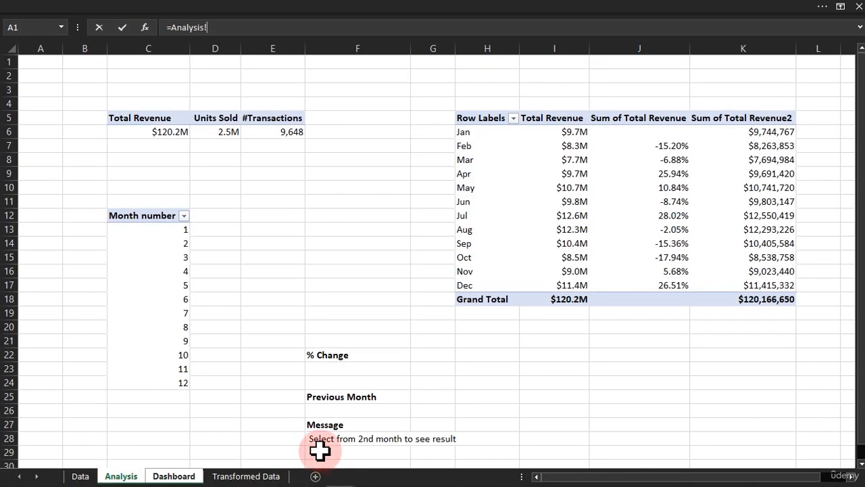
pyautogui.click(321, 438)
pyautogui.press('Return')
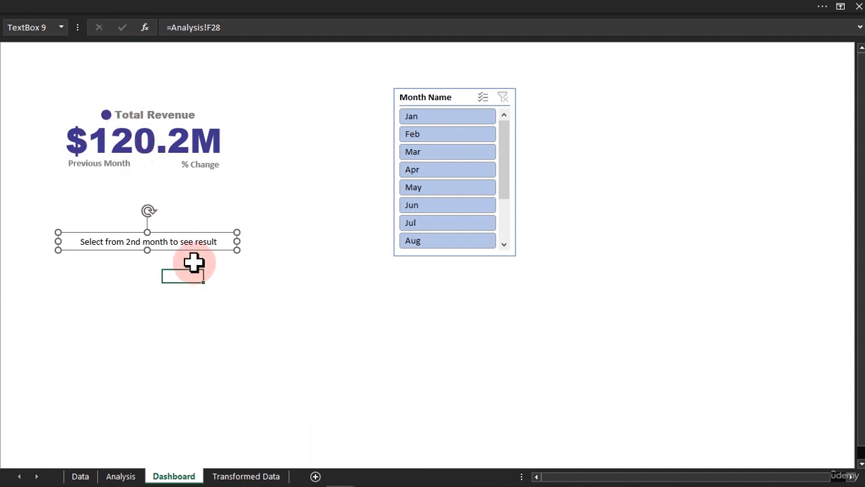
# Place the message text box directly under the Previous Month and % Change labels and format its text in dark red at size 12.
pyautogui.moveTo(193, 249); pyautogui.dragTo(189, 184)
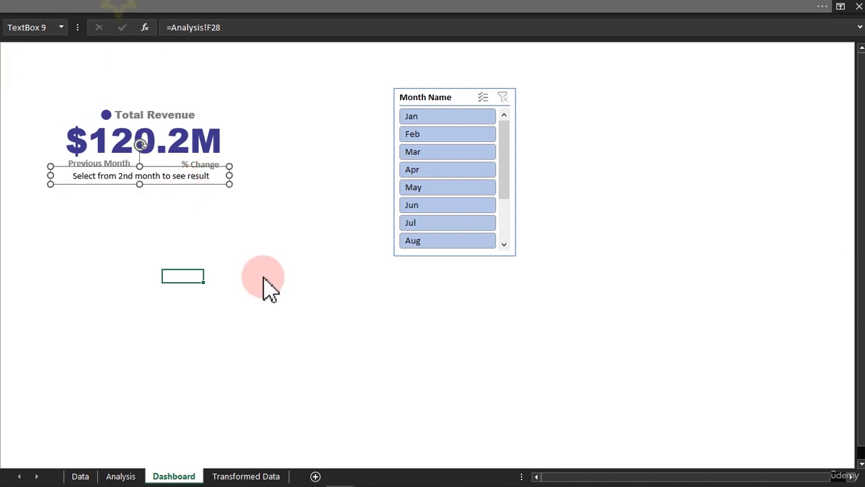
pyautogui.click(211, 7)
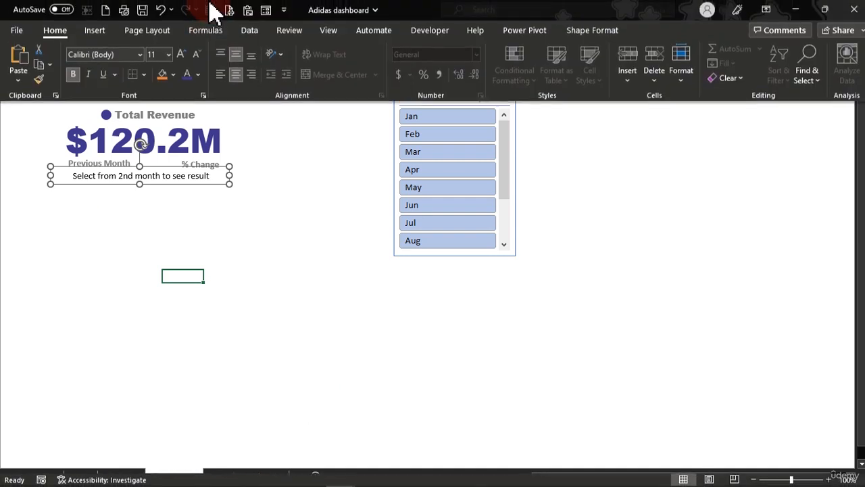
pyautogui.click(199, 75)
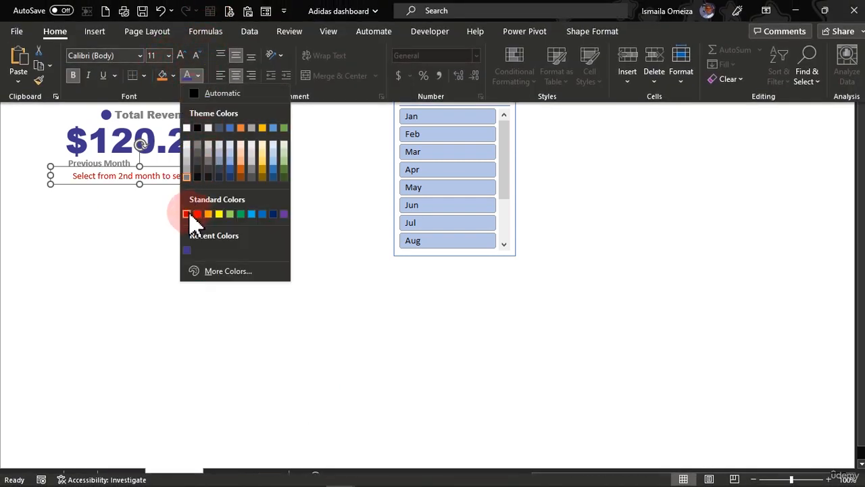
pyautogui.click(190, 216)
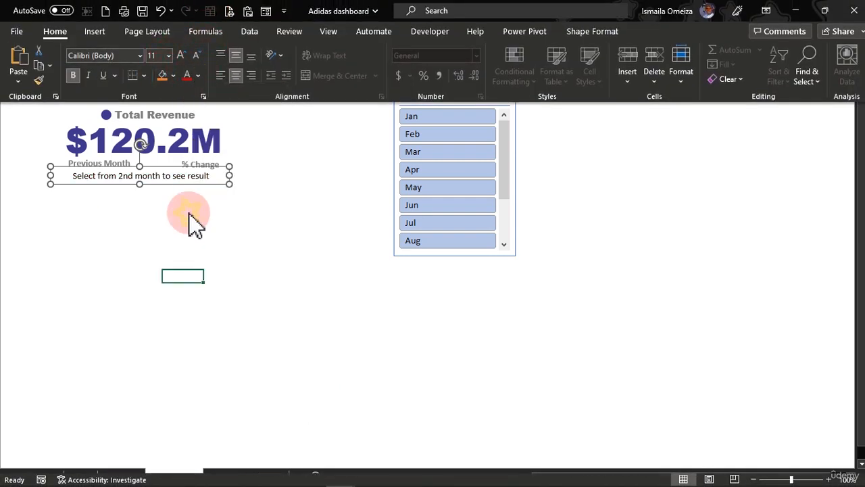
pyautogui.click(189, 76)
pyautogui.click(181, 57)
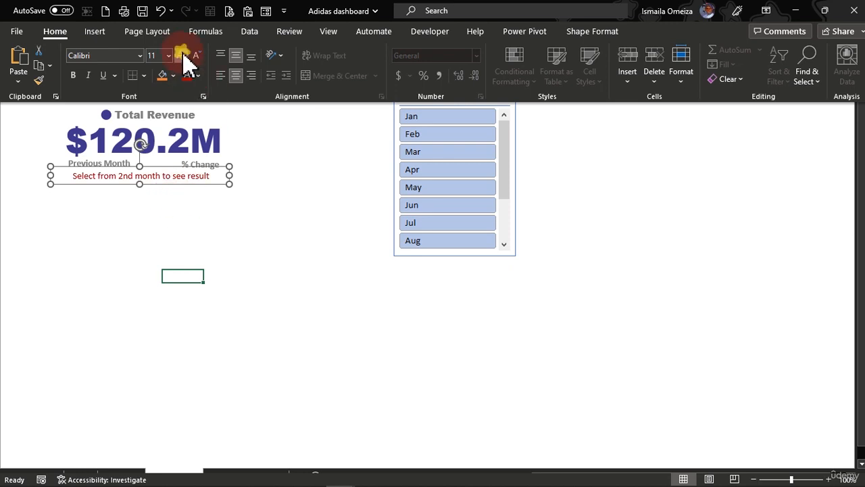
pyautogui.hotkey('ctrl', 'shift', 'F1')
# Send the message text box to the back and check that the boxes linked to F26 and F23 can be selected above it.
pyautogui.rightClick(216, 189)
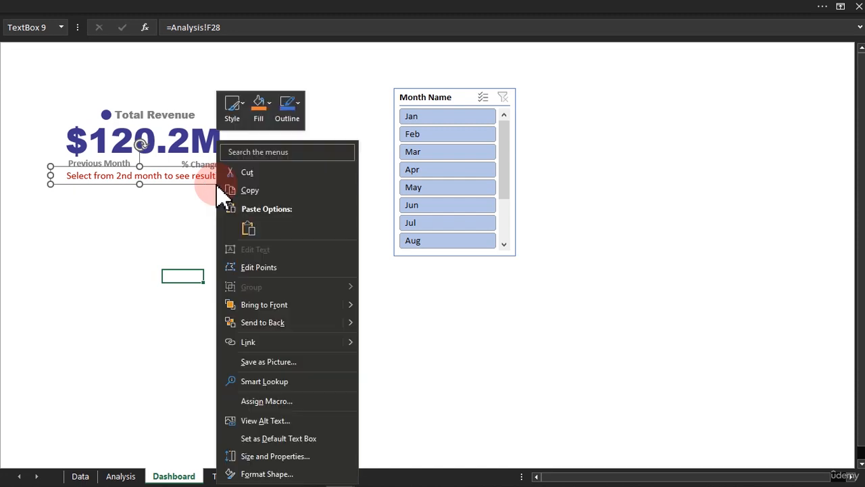
pyautogui.click(243, 323)
pyautogui.click(141, 287)
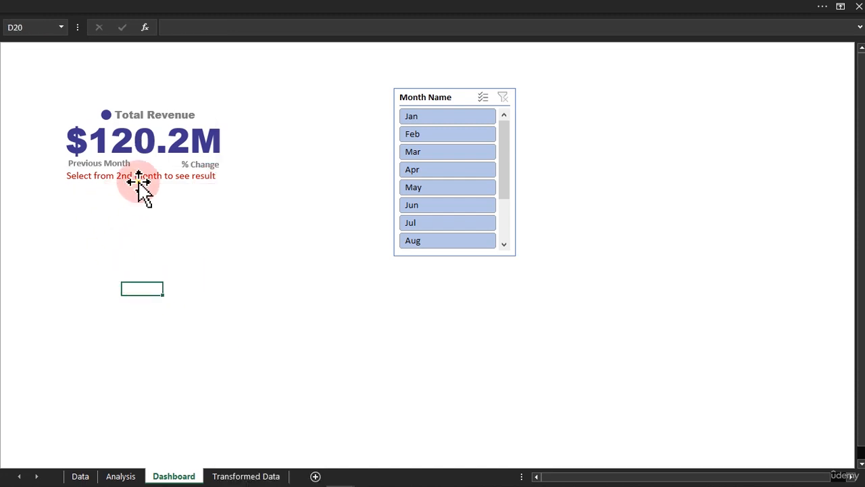
pyautogui.click(115, 178)
pyautogui.click(85, 195)
pyautogui.click(91, 178)
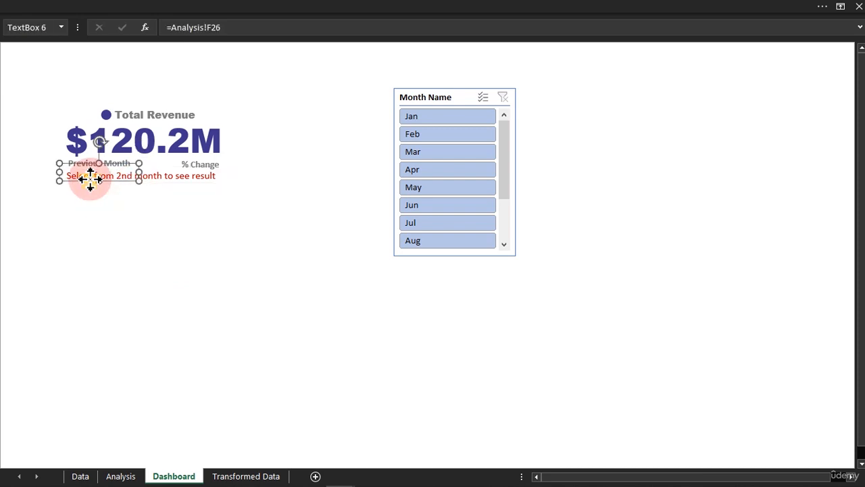
pyautogui.click(172, 177)
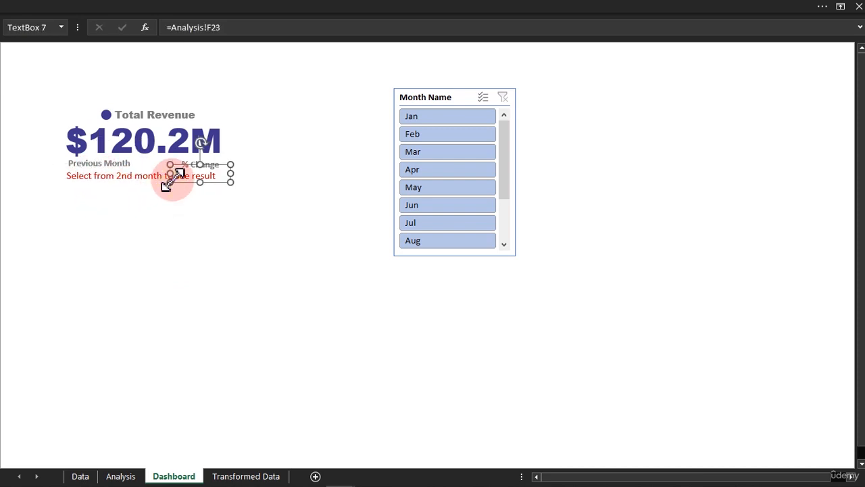
pyautogui.click(194, 288)
# Test the Dashboard card by filtering the Month Name slicer to Feb and Jul, and clear the slicer filter.
pyautogui.click(439, 134)
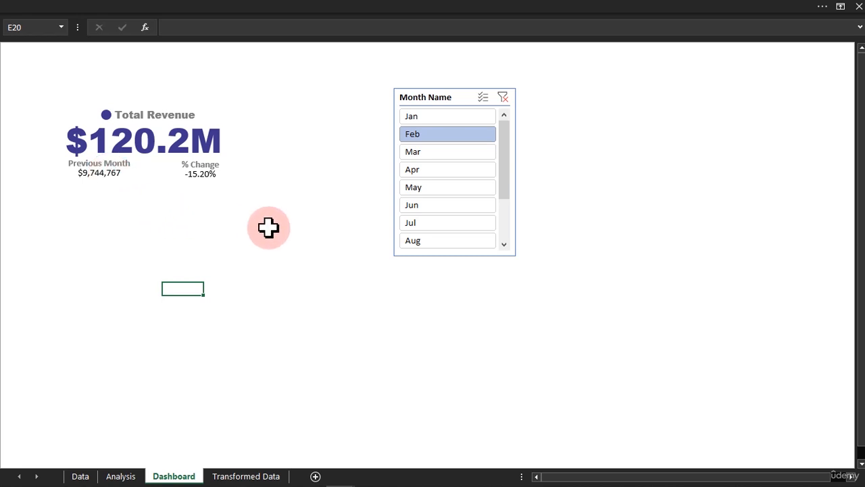
pyautogui.click(398, 302)
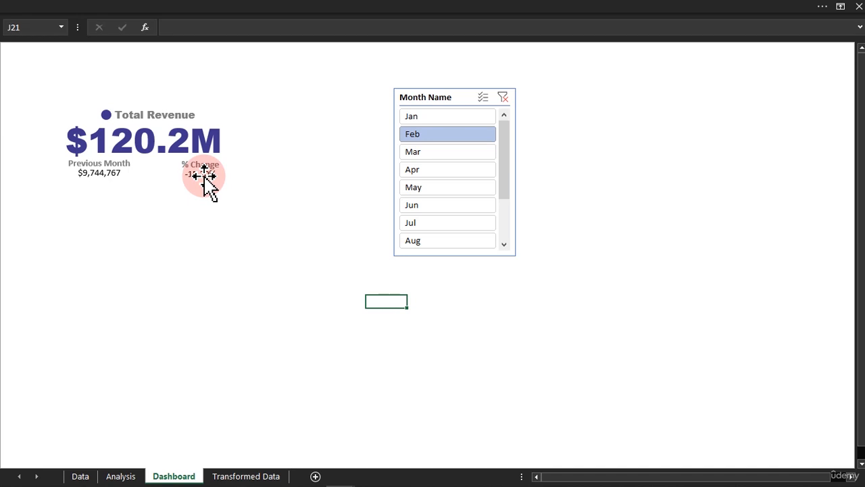
pyautogui.click(420, 225)
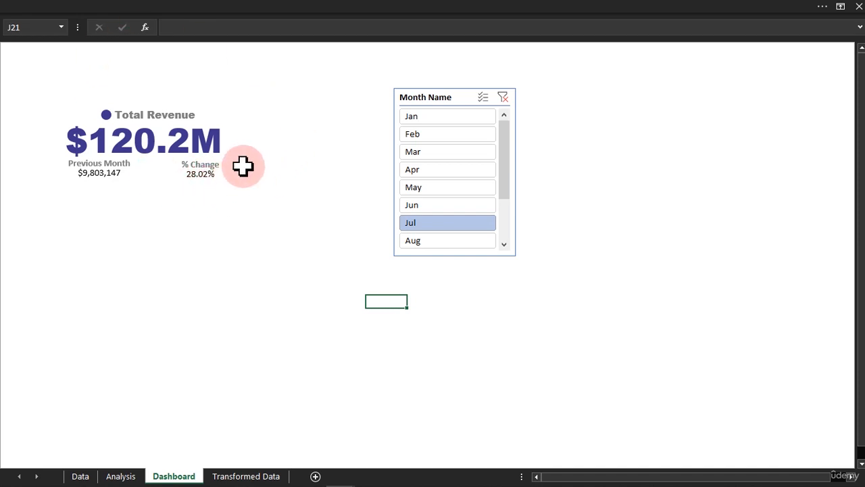
pyautogui.click(503, 98)
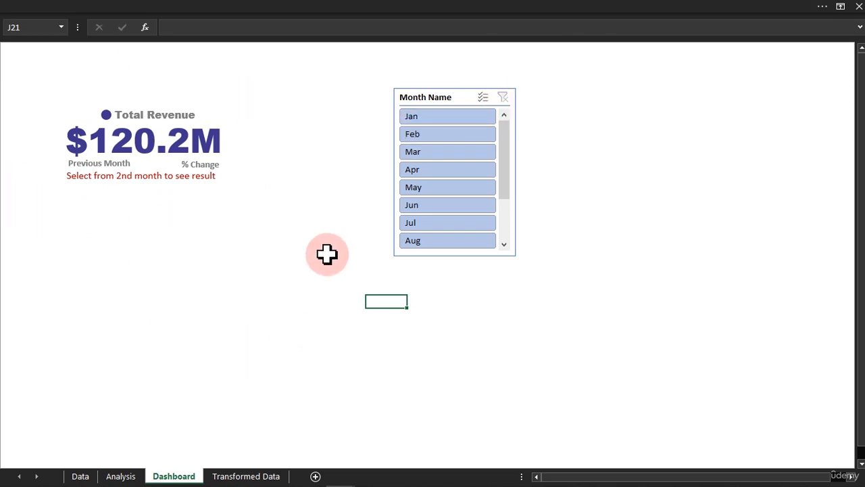
# Check the unfiltered Analysis sheet and filter the Dashboard's Month Name slicer to Feb.
pyautogui.click(121, 475)
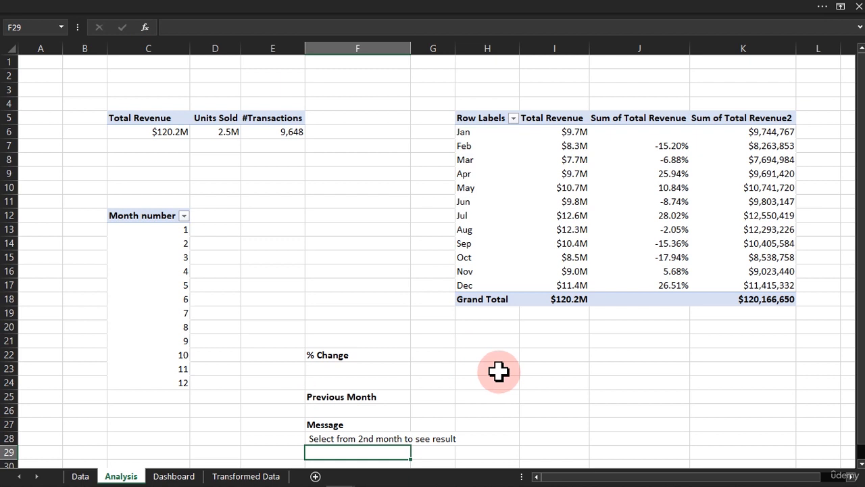
pyautogui.click(179, 475)
pyautogui.click(466, 134)
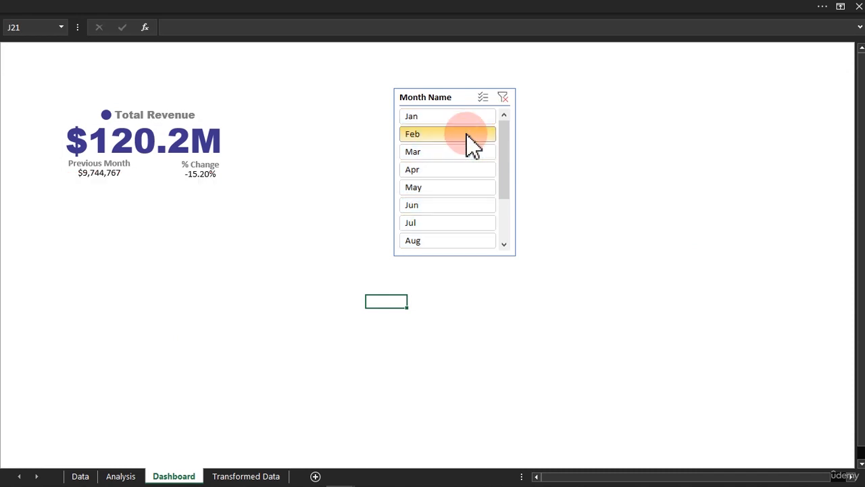
# Add a bold Check label in F20 of the Analysis sheet and enter 1% in F21.
pyautogui.click(130, 475)
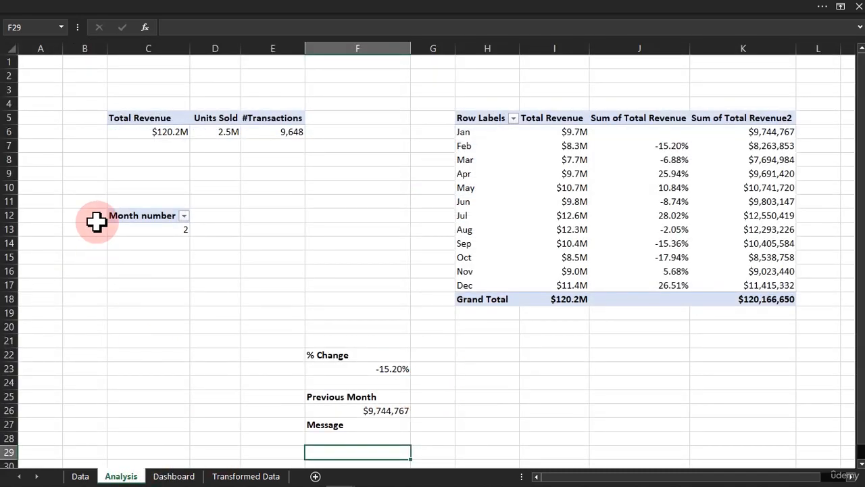
pyautogui.click(357, 338)
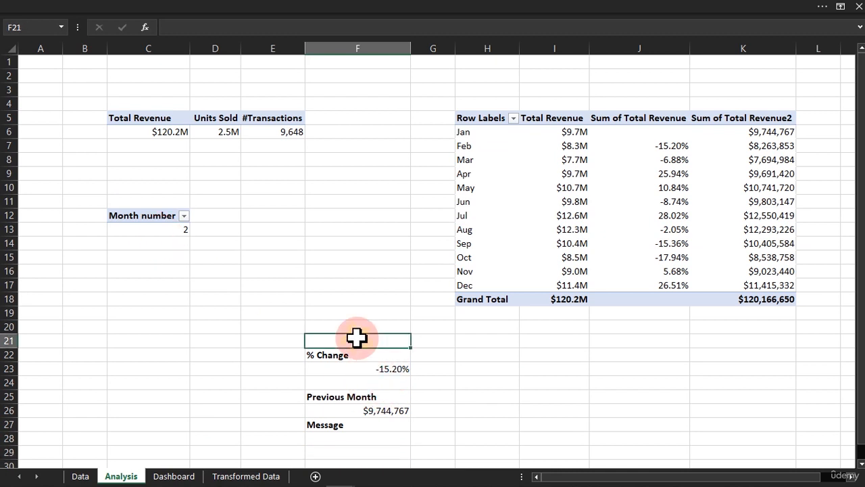
pyautogui.click(323, 325)
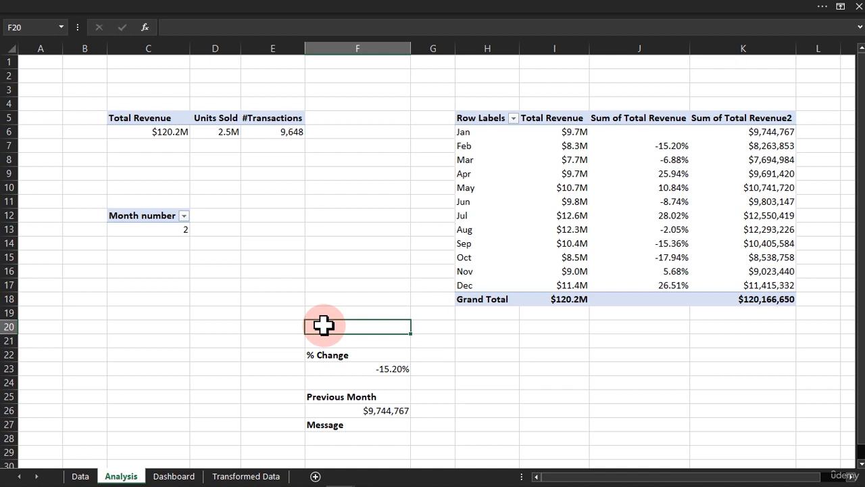
pyautogui.write('Check')
pyautogui.hotkey('ctrl', 'Return')
pyautogui.press('Return')
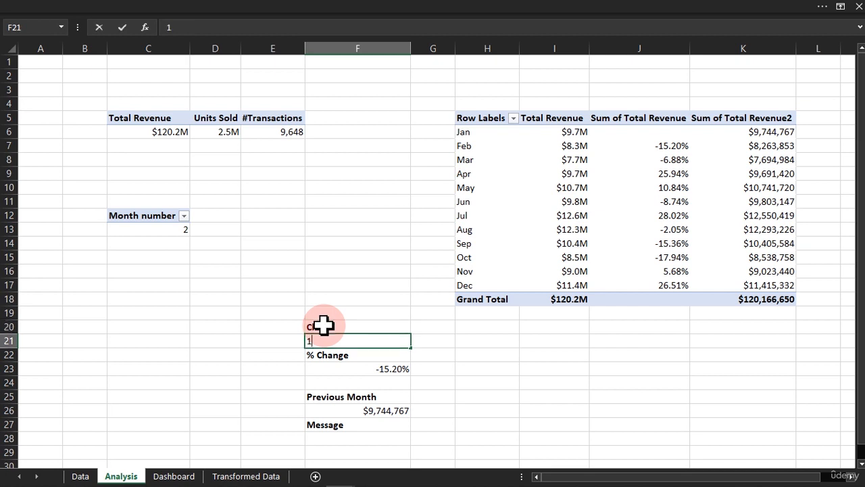
pyautogui.press('Return')
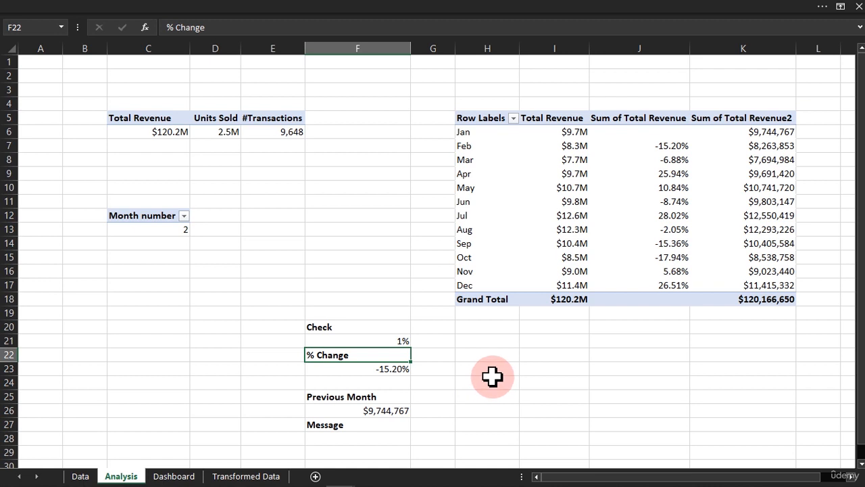
pyautogui.click(495, 383)
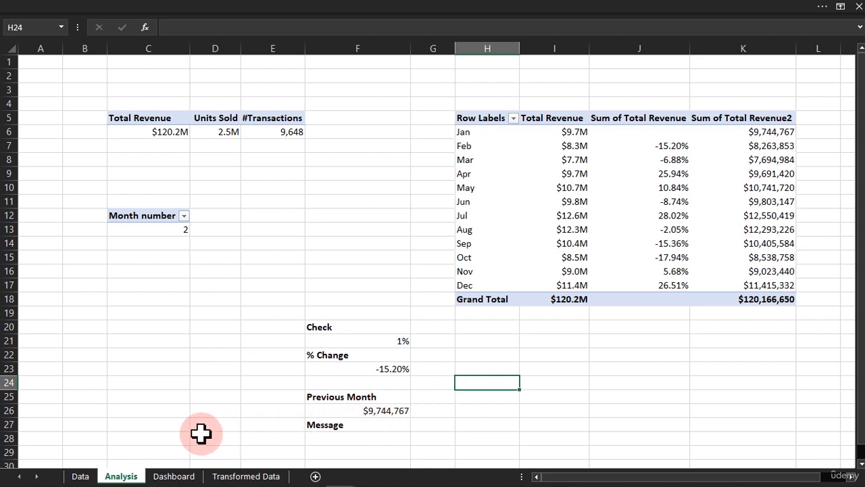
# Enter the formula =F23 in cell B25 to reference the % Change value.
pyautogui.click(175, 425)
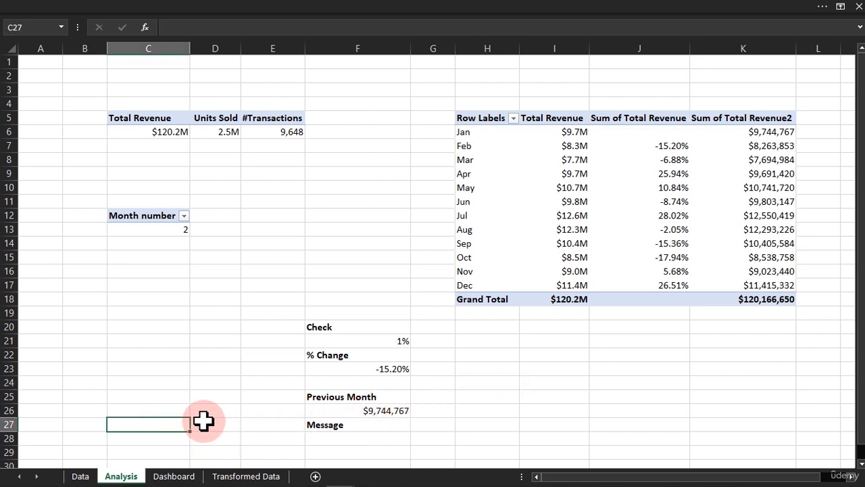
pyautogui.click(84, 399)
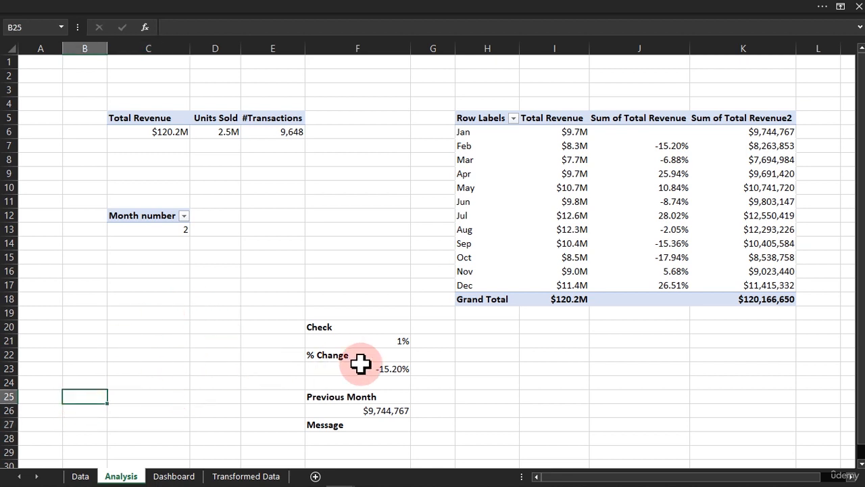
pyautogui.write('=')
pyautogui.click(388, 368)
pyautogui.hotkey('ctrl', 'Return')
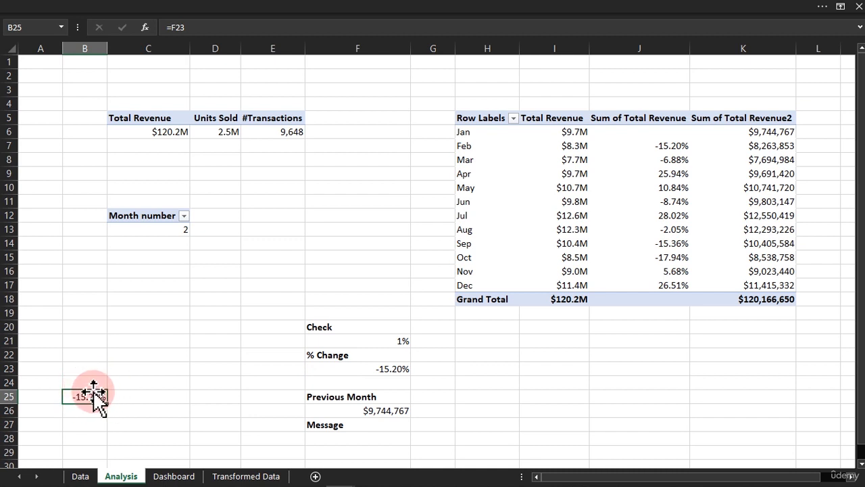
# Add the labels "Less -" in I23 and "Up +" in I24 of the Analysis sheet.
pyautogui.click(538, 366)
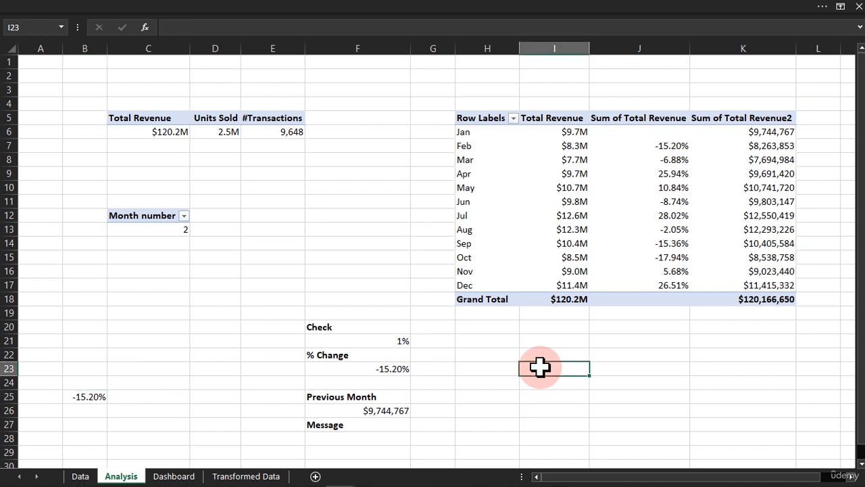
pyautogui.write('Less')
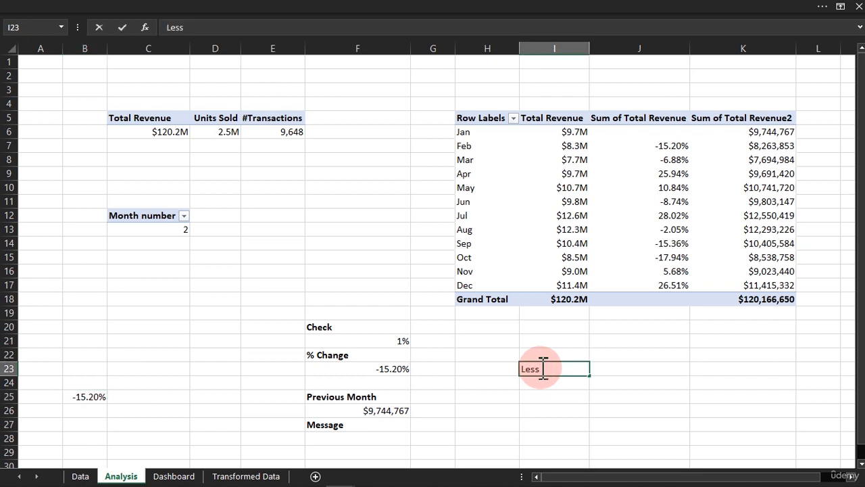
pyautogui.write(' -')
pyautogui.press('Return')
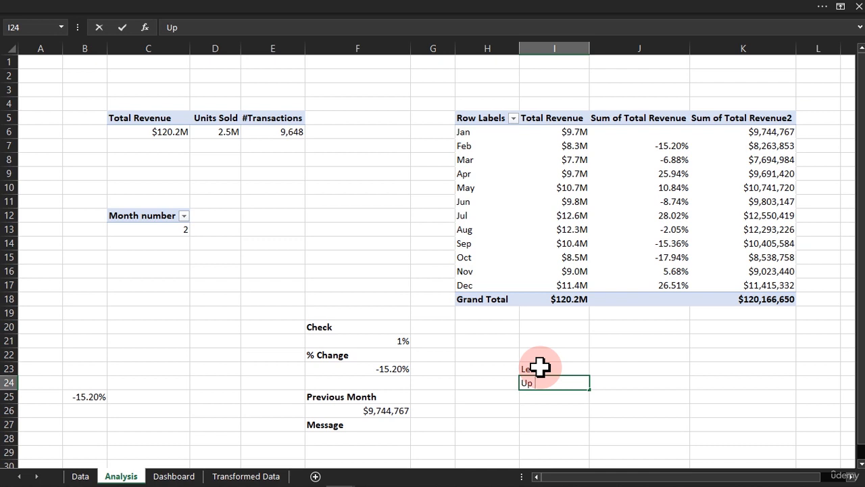
pyautogui.press('Return')
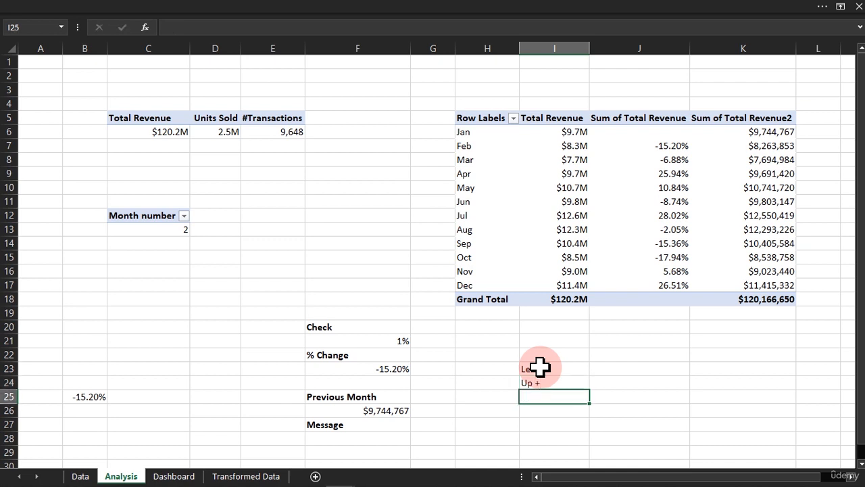
# Enter the formula =F23<F21 in J23 to test whether the % Change is below the Check value.
pyautogui.click(611, 367)
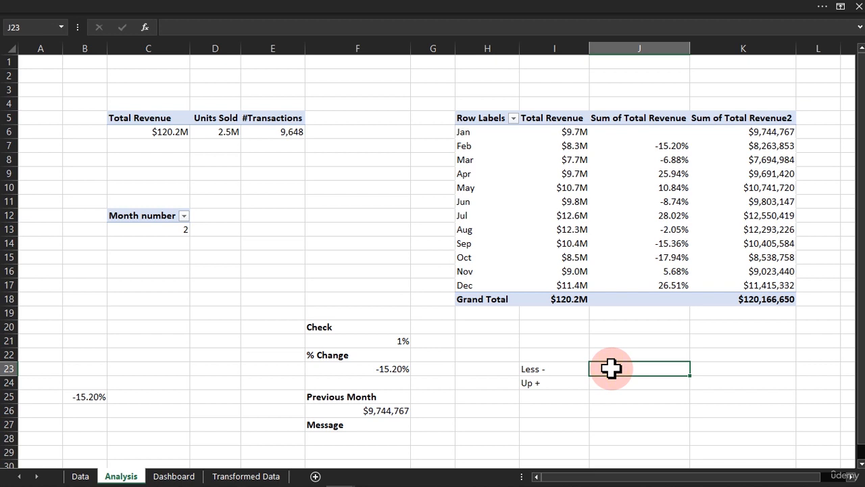
pyautogui.write('=')
pyautogui.click(394, 368)
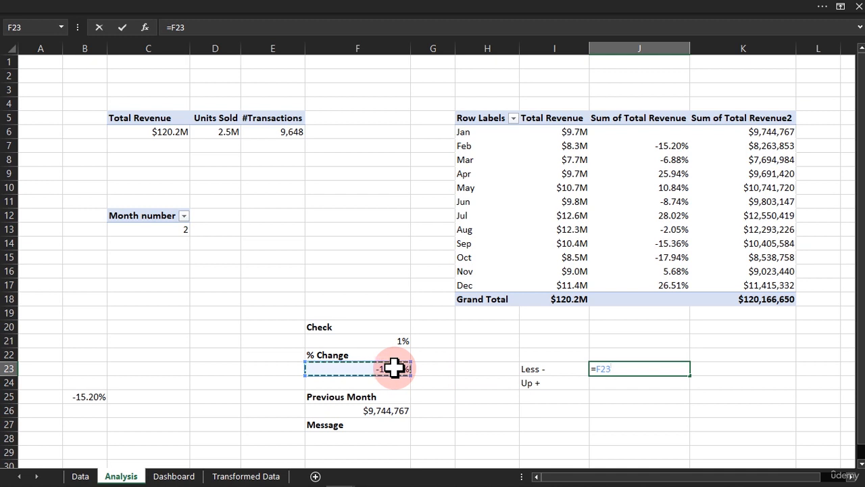
pyautogui.write('<')
pyautogui.click(375, 337)
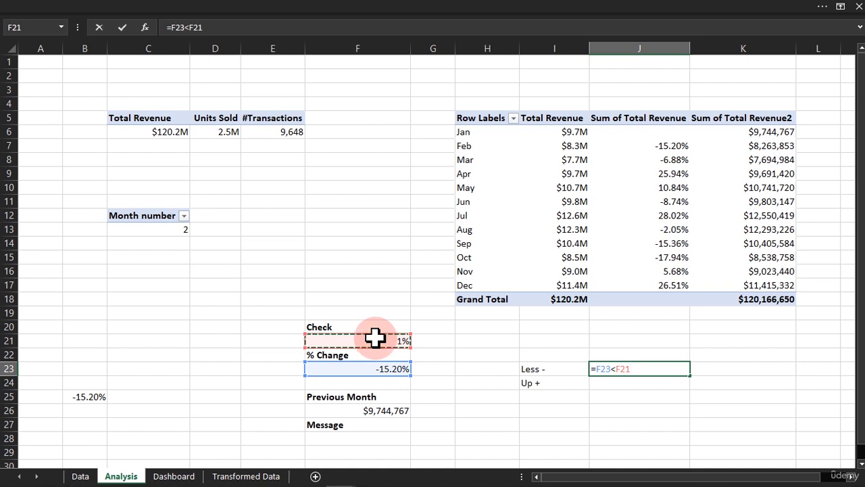
pyautogui.press('Return')
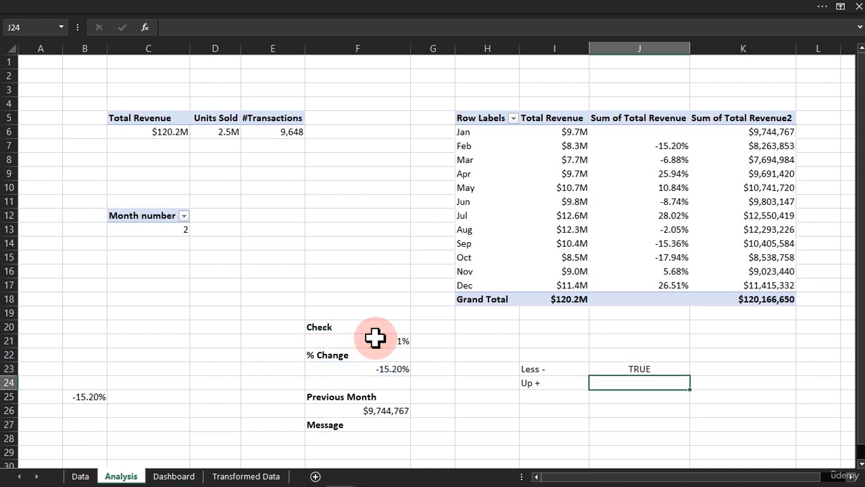
# Enter the formula =F23>F21 in J24 to test whether the % Change is above the Check value.
pyautogui.write('=')
pyautogui.click(384, 368)
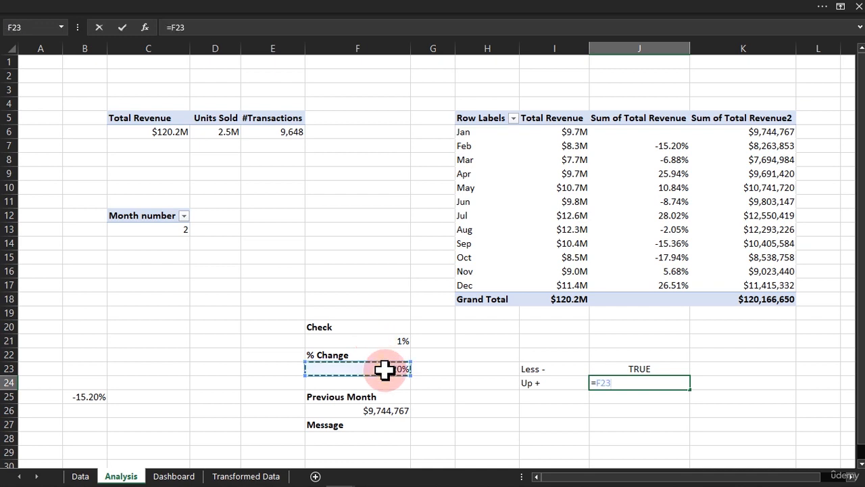
pyautogui.write('>')
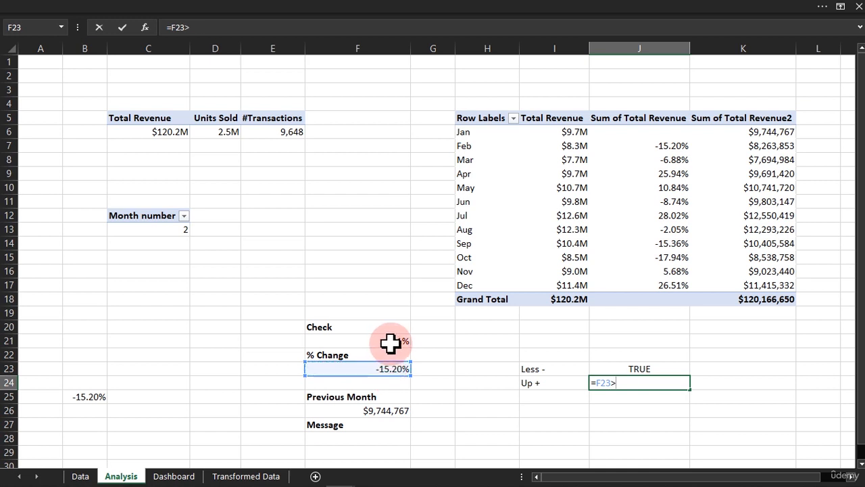
pyautogui.click(390, 343)
pyautogui.press('Return')
pyautogui.press('Return')
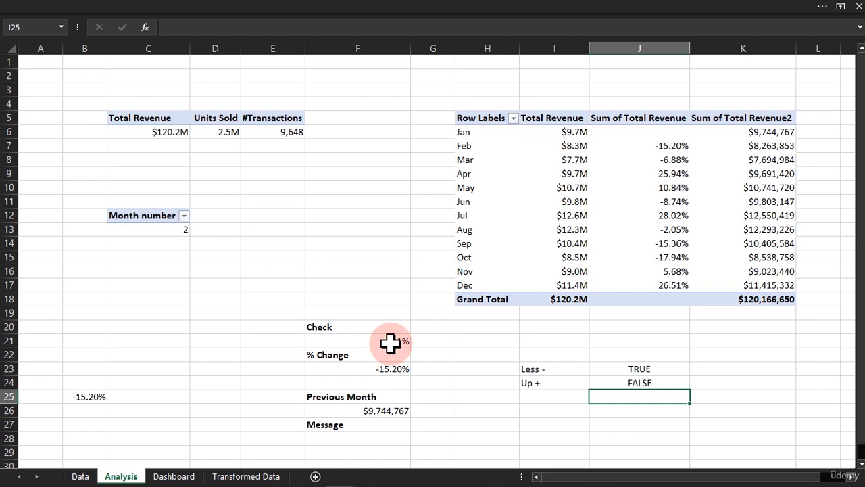
# Create a formula-based conditional formatting rule for cell B25 with the condition =$J$24=false.
pyautogui.click(89, 396)
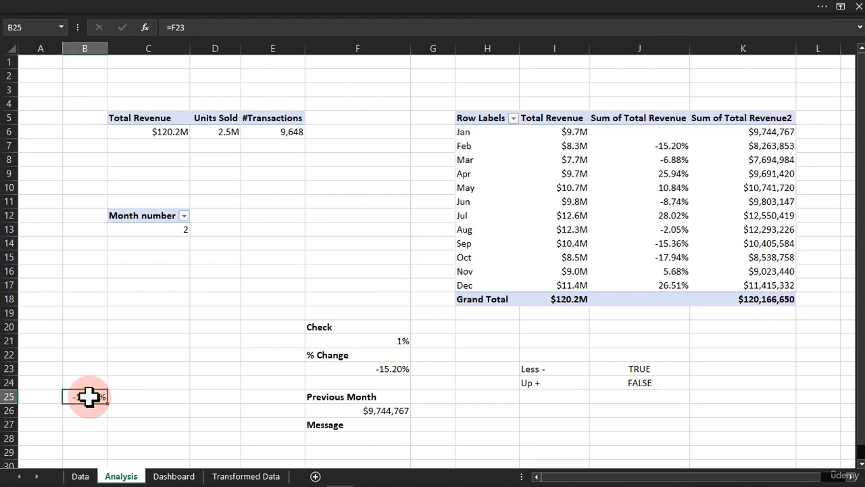
pyautogui.click(466, 8)
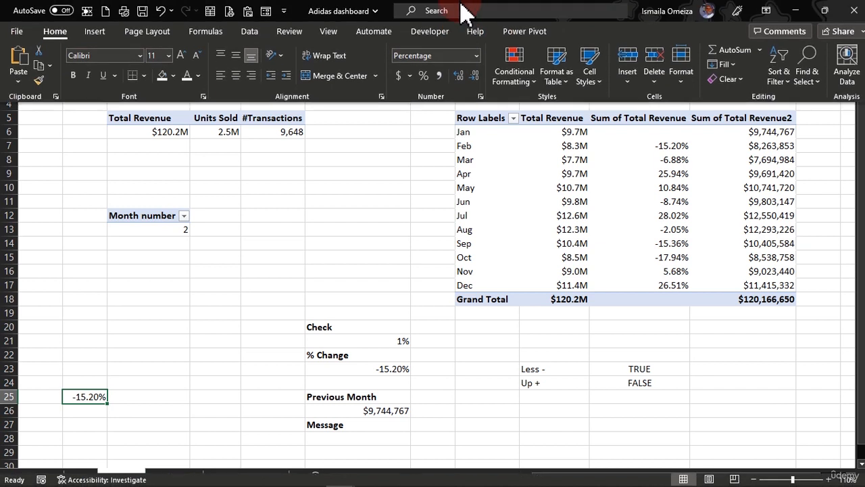
pyautogui.click(533, 85)
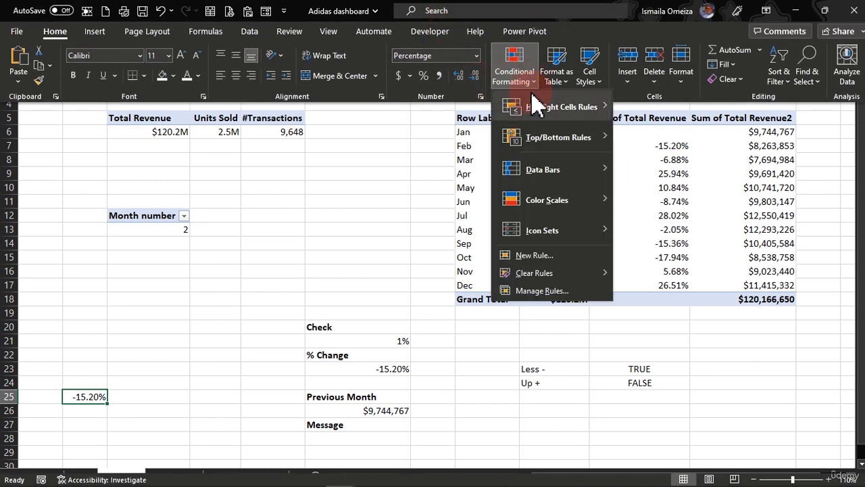
pyautogui.click(533, 255)
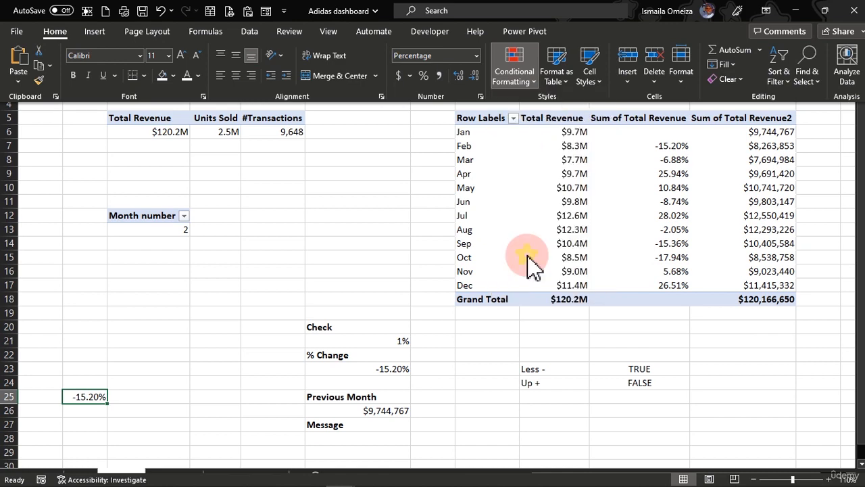
pyautogui.moveTo(265, 121); pyautogui.dragTo(380, 94)
pyautogui.click(284, 187)
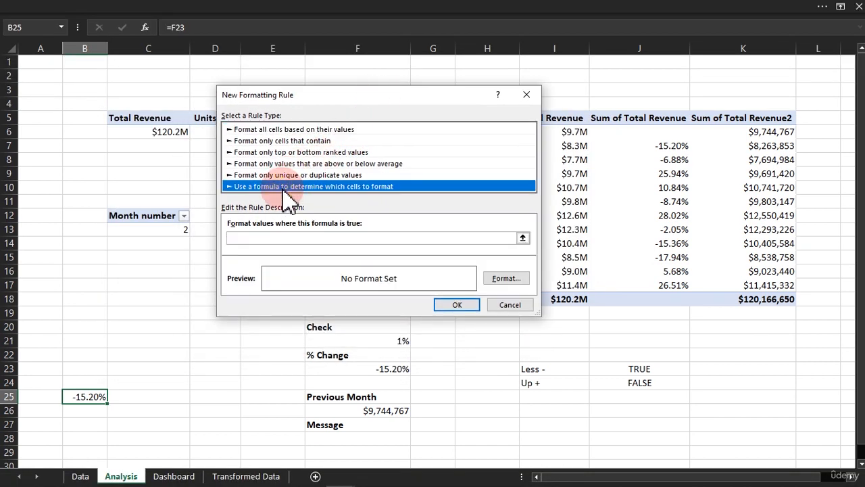
pyautogui.click(316, 238)
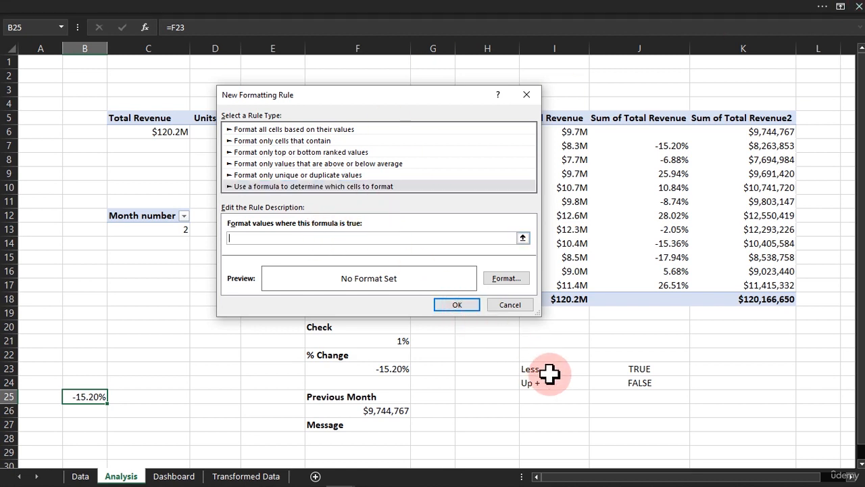
pyautogui.click(633, 383)
pyautogui.write('=')
# Give the new rule a standard red font colour and apply it to B25.
pyautogui.click(500, 280)
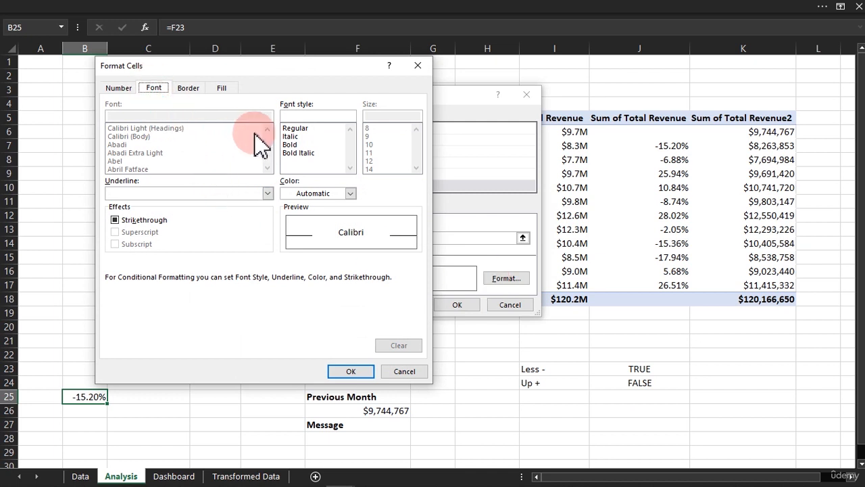
pyautogui.click(350, 194)
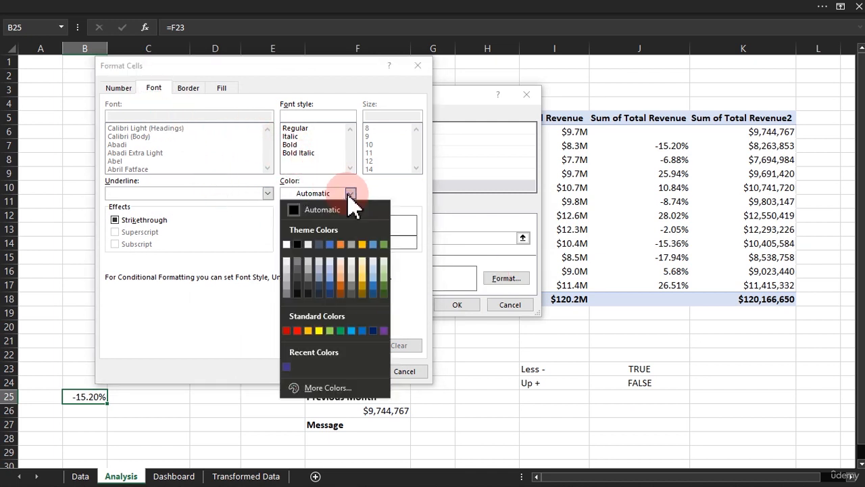
pyautogui.click(298, 331)
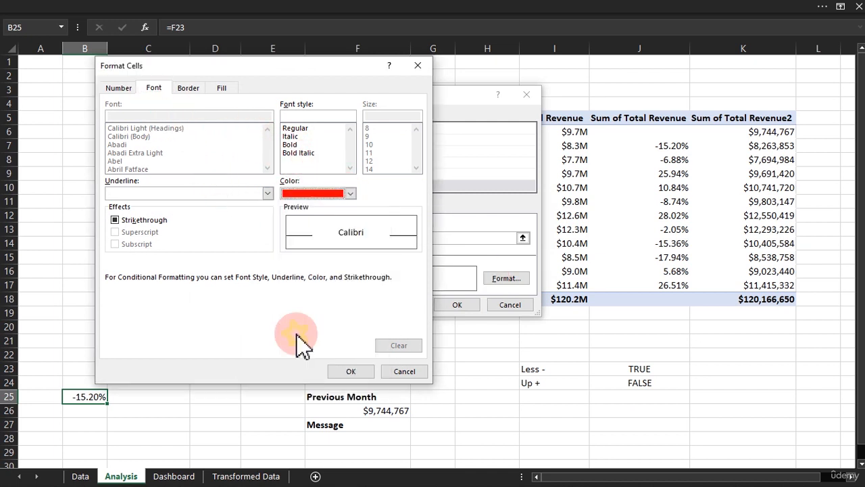
pyautogui.click(346, 370)
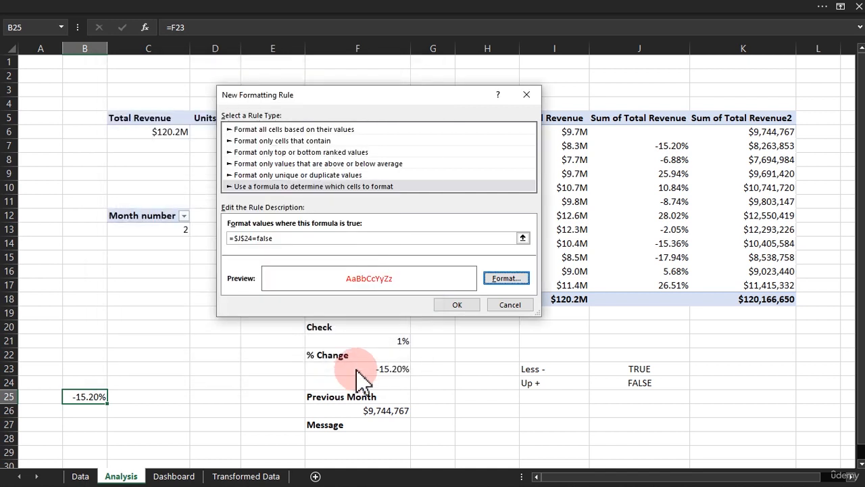
pyautogui.click(466, 305)
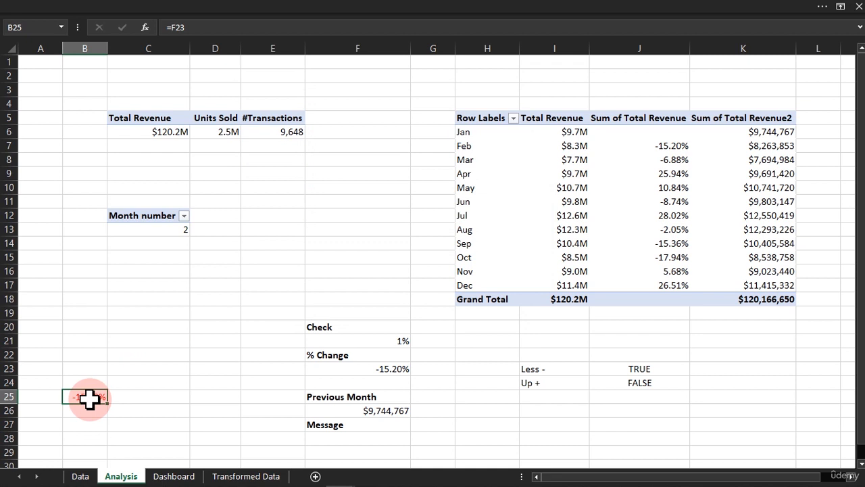
# Test B25's conditional formatting by filtering the Dashboard's Month Name slicer to Apr and Feb, checking the Analysis sheet each time.
pyautogui.click(175, 475)
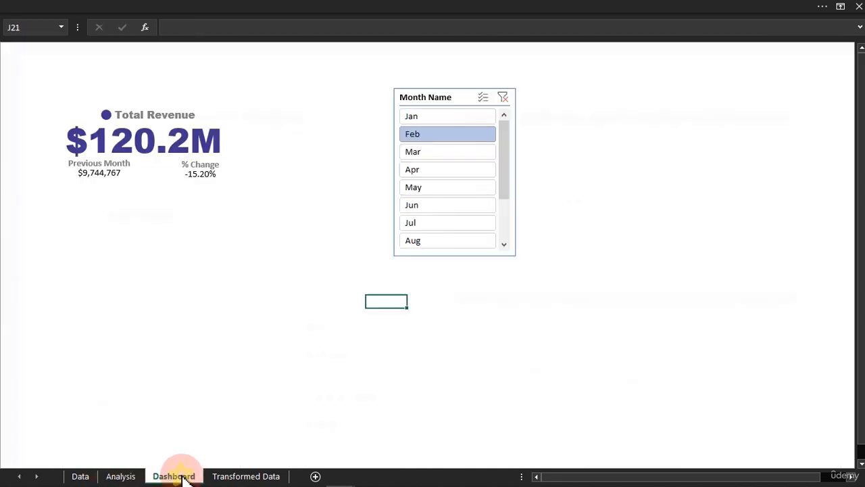
pyautogui.click(425, 170)
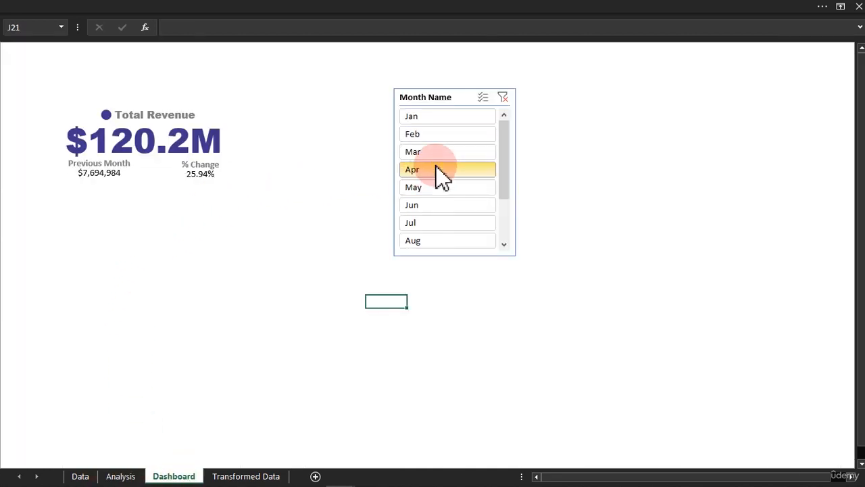
pyautogui.click(118, 476)
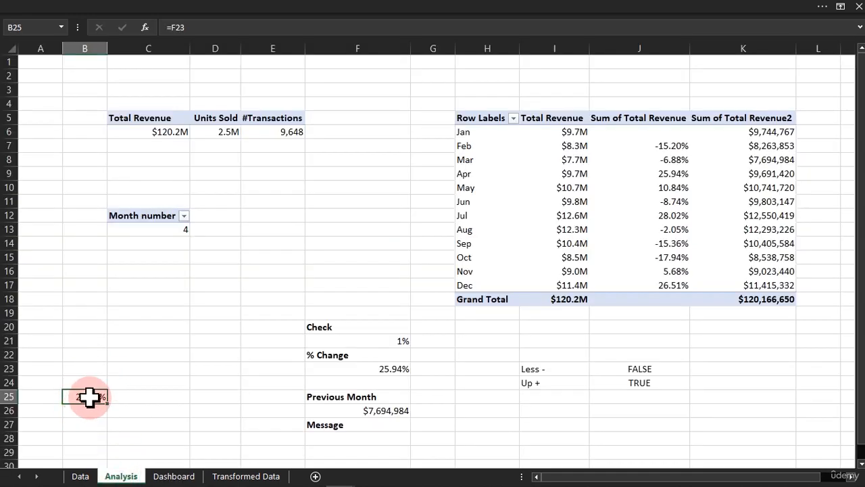
pyautogui.click(171, 475)
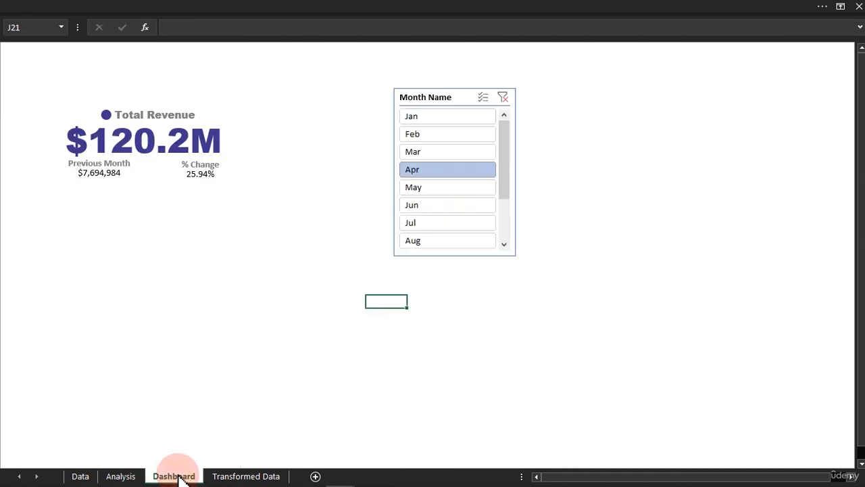
pyautogui.click(411, 135)
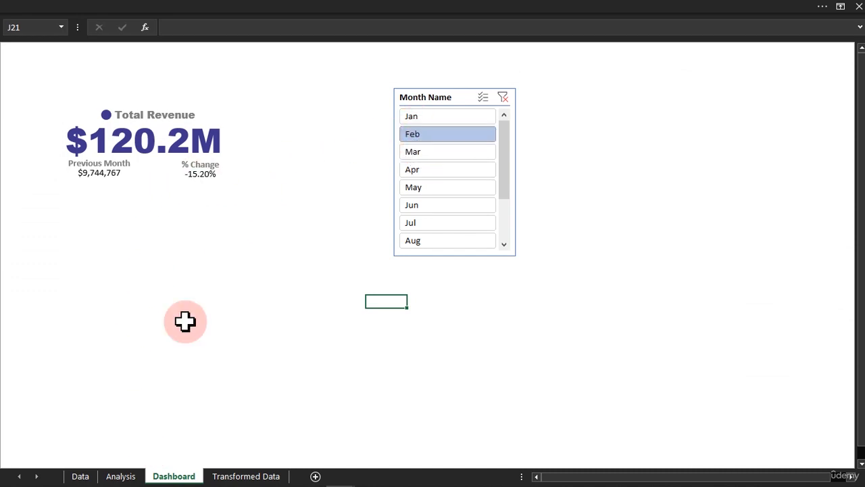
pyautogui.click(120, 476)
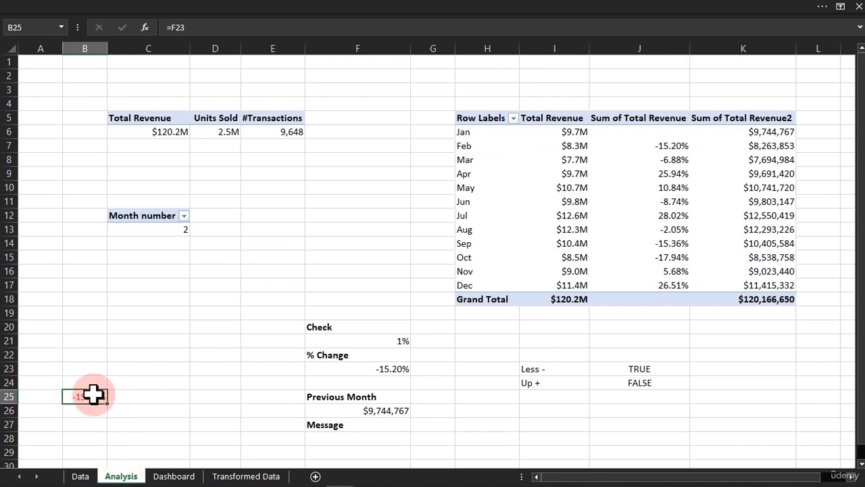
# Create another formula-based conditional formatting rule for cell B25 with the condition =$J$23=True.
pyautogui.click(291, 4)
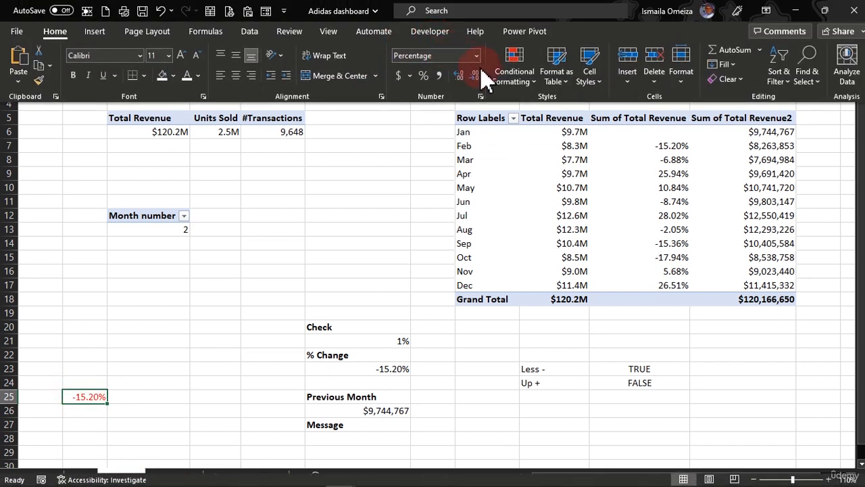
pyautogui.click(513, 68)
pyautogui.click(524, 261)
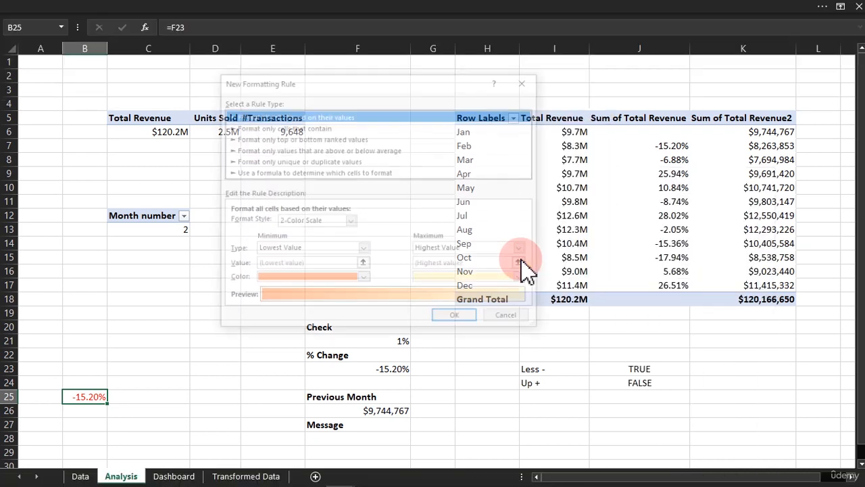
pyautogui.click(308, 174)
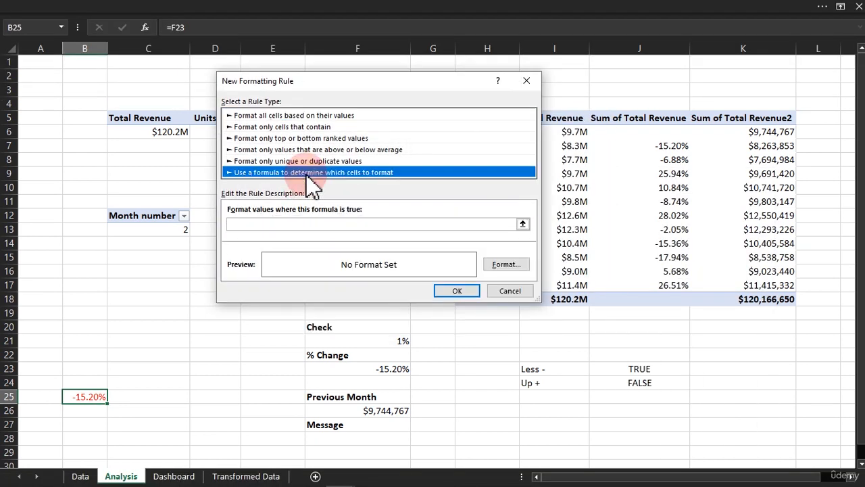
pyautogui.click(333, 224)
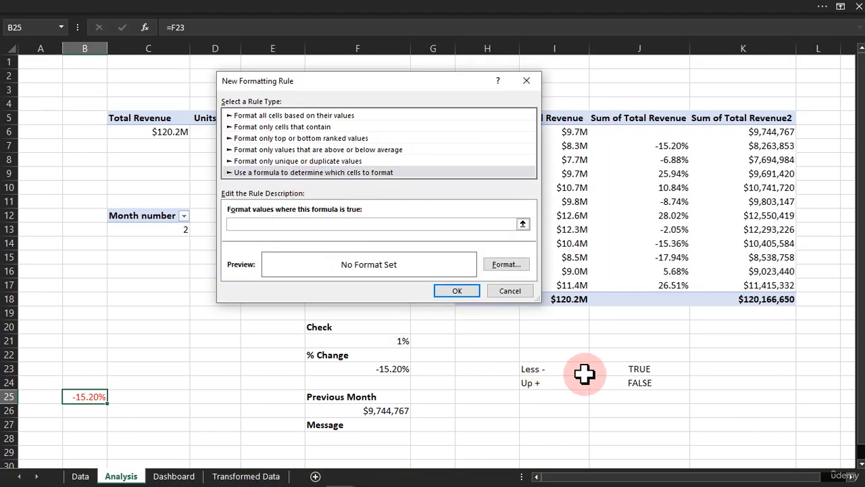
pyautogui.click(632, 368)
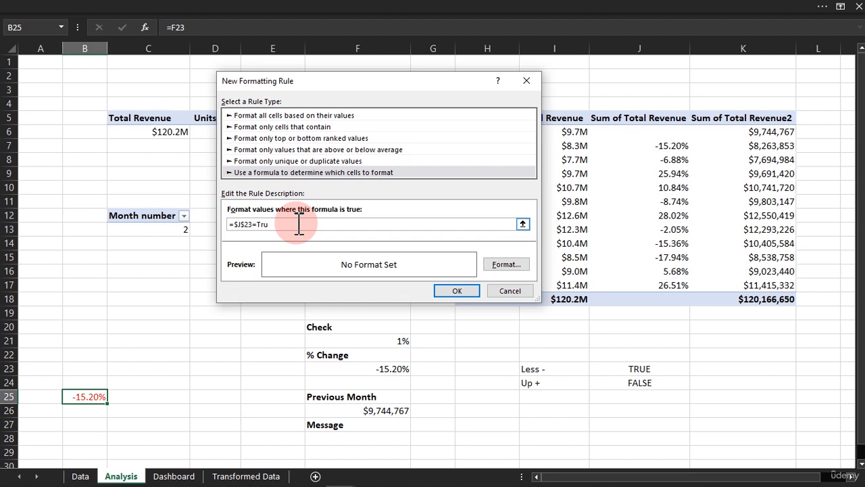
# Give the =$J$23 rule a standard green font colour and apply it to B25.
pyautogui.click(506, 264)
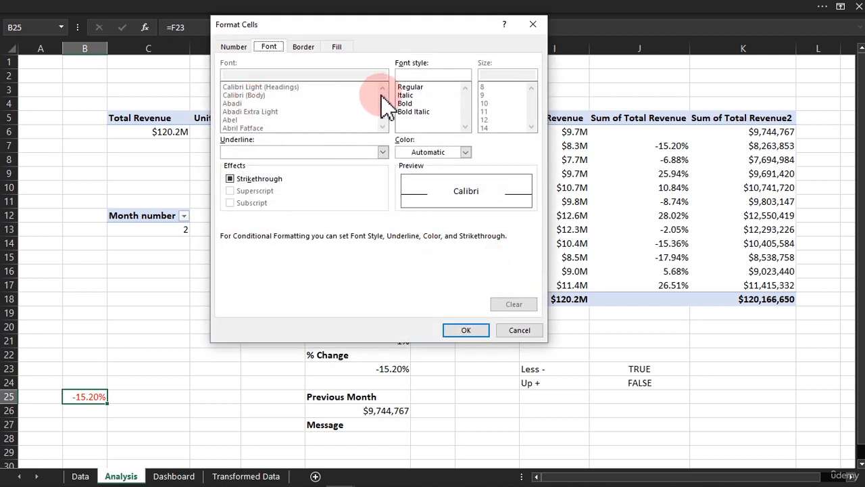
pyautogui.click(430, 151)
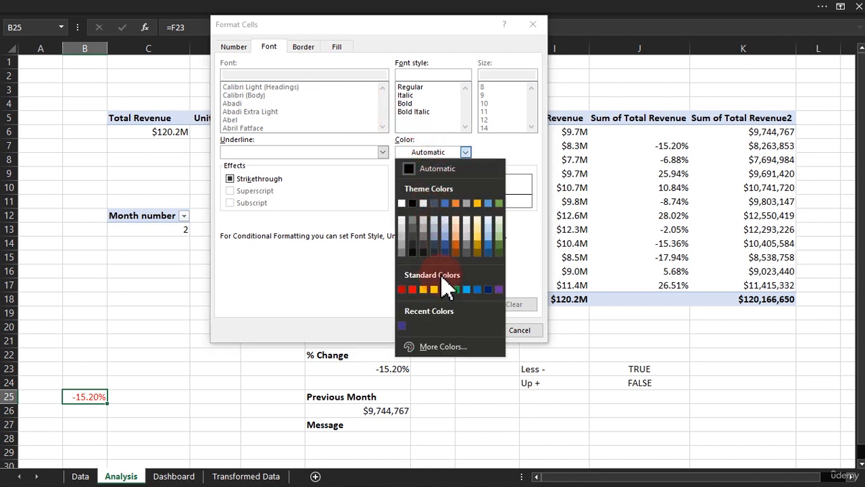
pyautogui.click(456, 289)
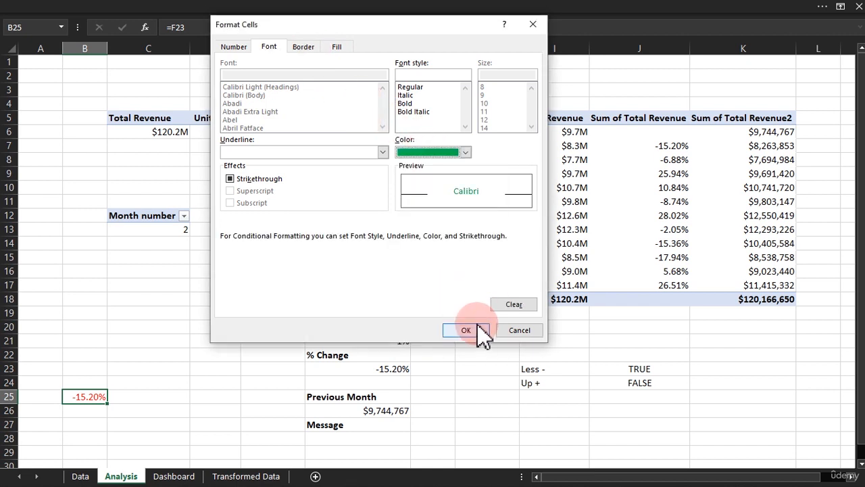
pyautogui.click(466, 330)
pyautogui.click(463, 290)
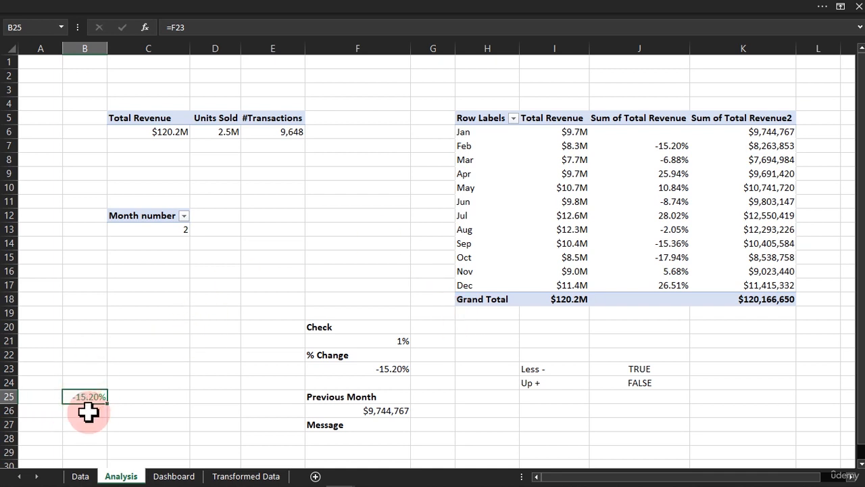
pyautogui.click(637, 368)
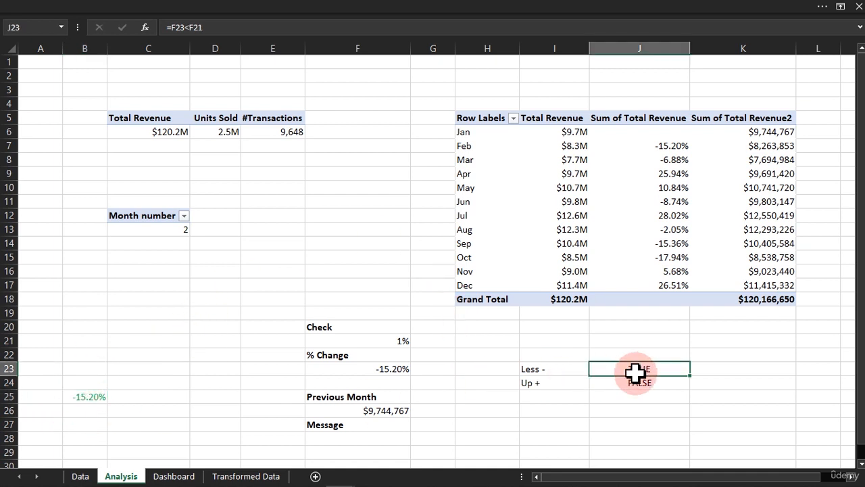
pyautogui.moveTo(636, 370); pyautogui.dragTo(629, 381)
pyautogui.click(222, 10)
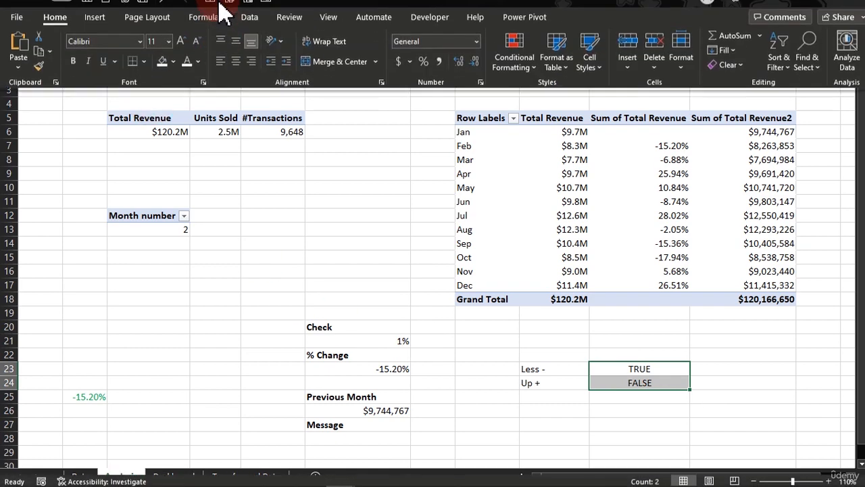
pyautogui.click(510, 73)
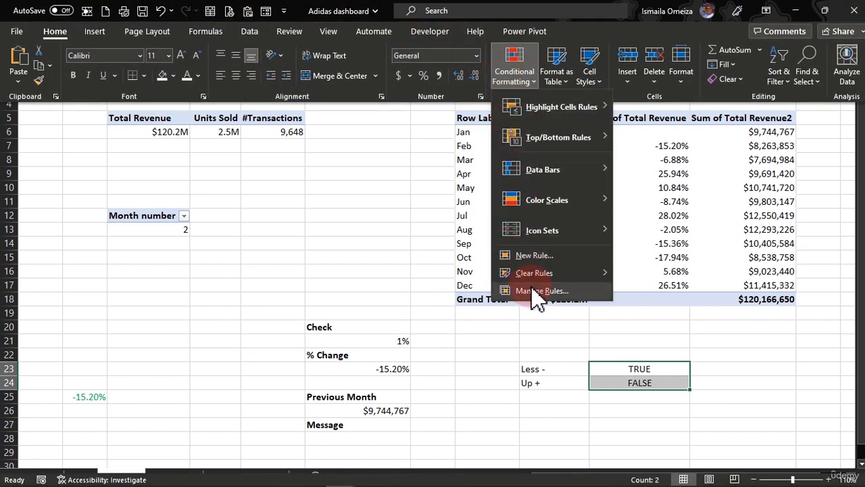
pyautogui.click(534, 290)
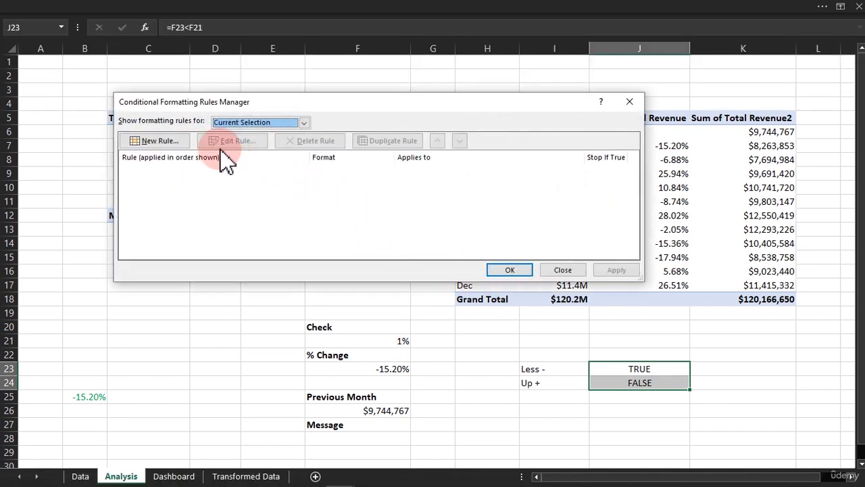
pyautogui.click(561, 271)
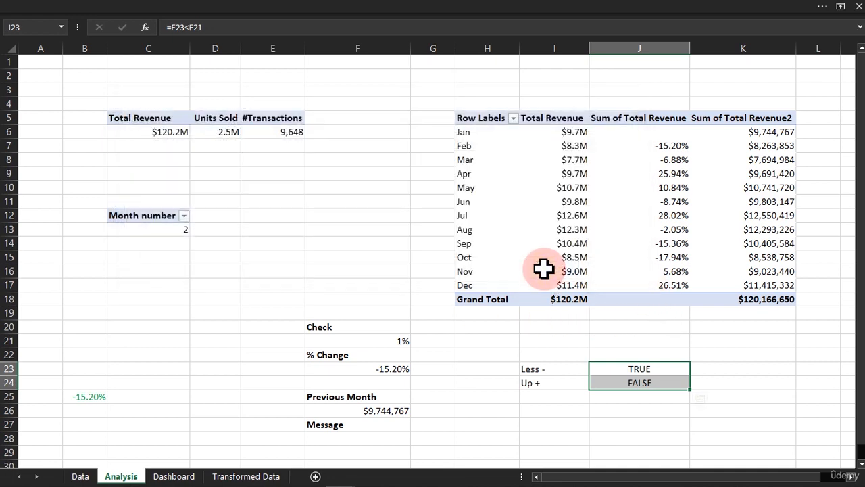
# Open the list of conditional formatting rules for cell B25 and select the green-font rule =$J$24=FALSE.
pyautogui.click(88, 401)
pyautogui.click(440, 9)
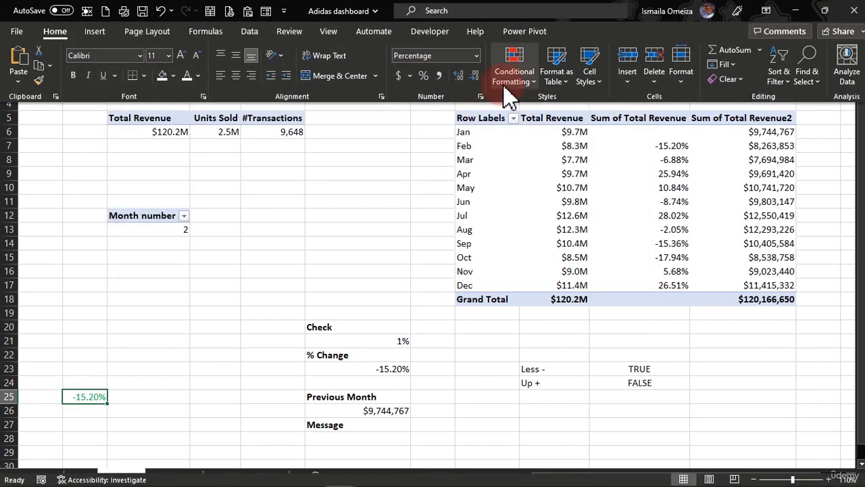
pyautogui.click(514, 75)
pyautogui.click(524, 292)
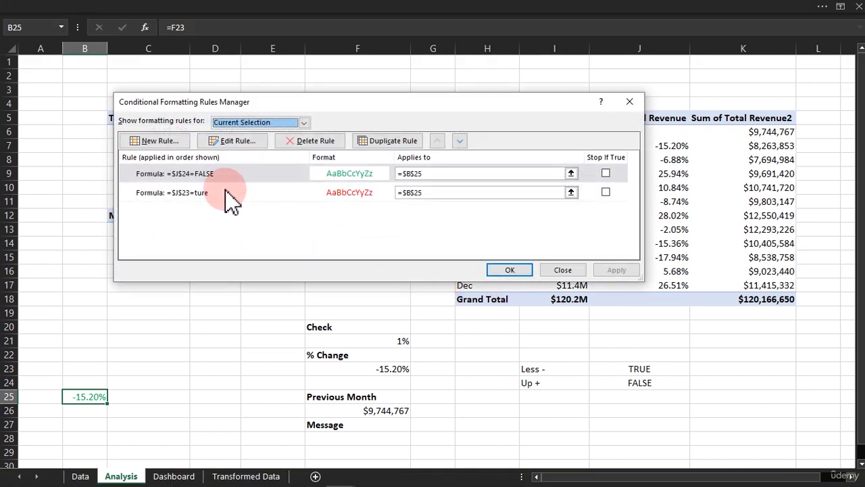
pyautogui.click(213, 174)
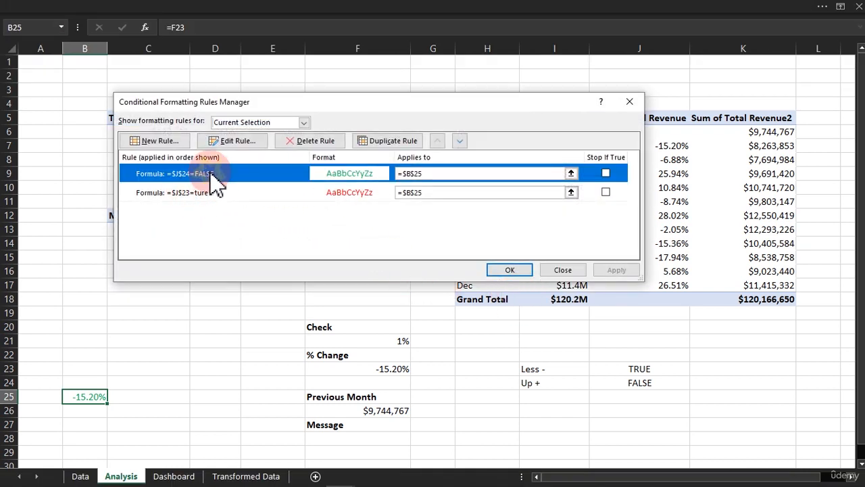
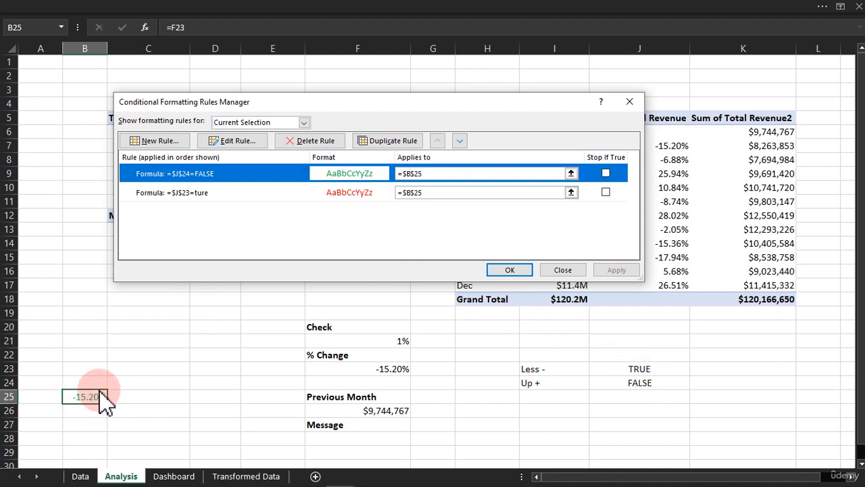
# Test B25's colouring by filtering the Dashboard's Month Name slicer to May and Feb, checking the Analysis sheet each time.
pyautogui.click(576, 270)
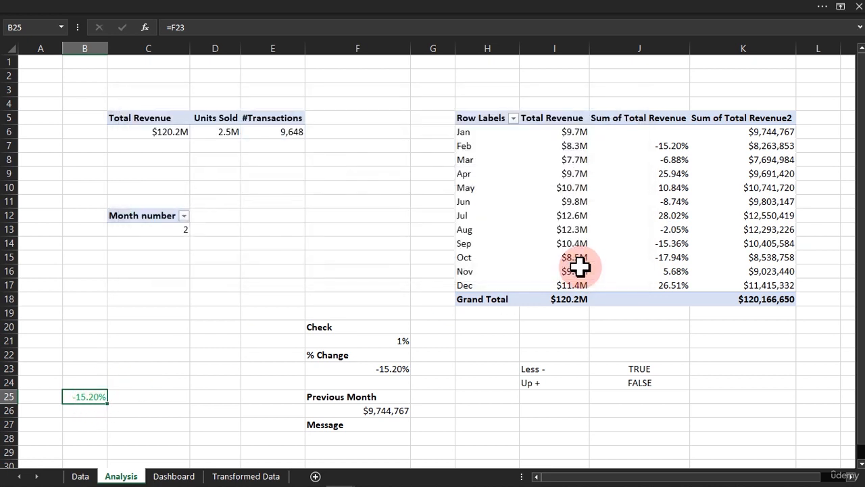
pyautogui.click(202, 350)
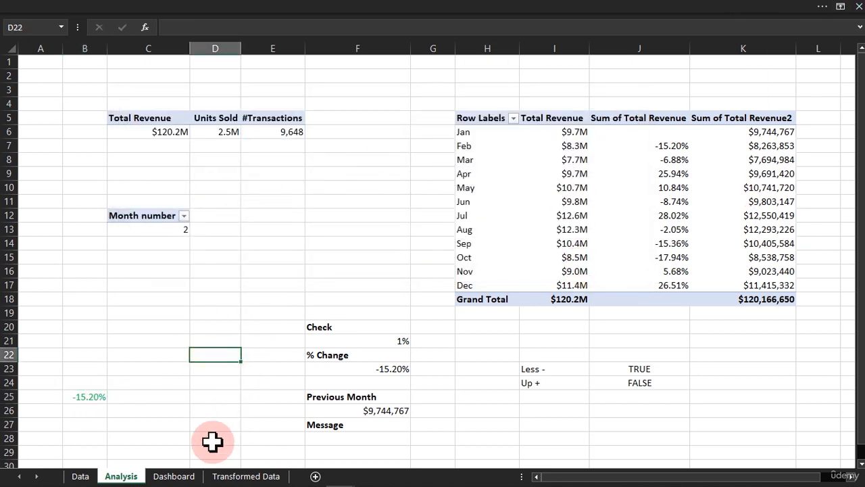
pyautogui.click(174, 476)
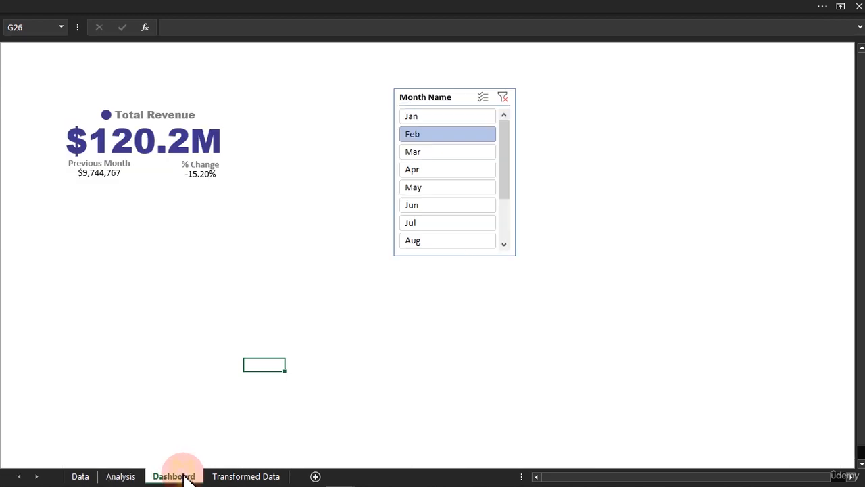
pyautogui.click(415, 190)
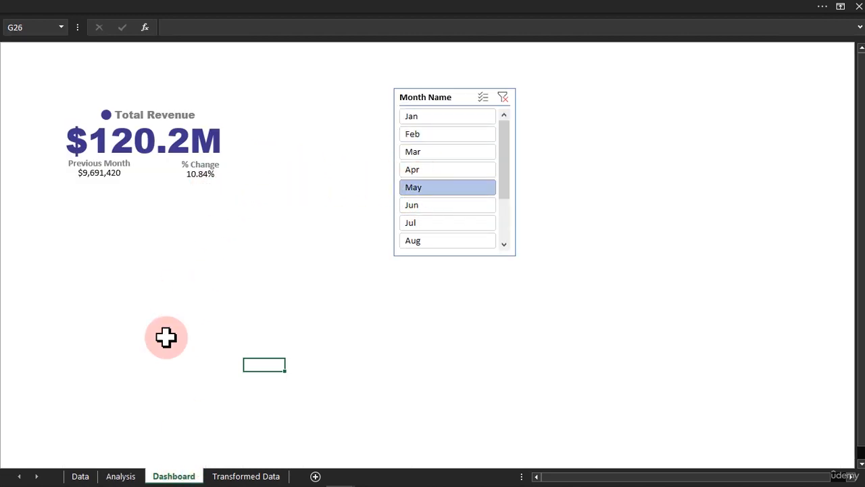
pyautogui.click(121, 476)
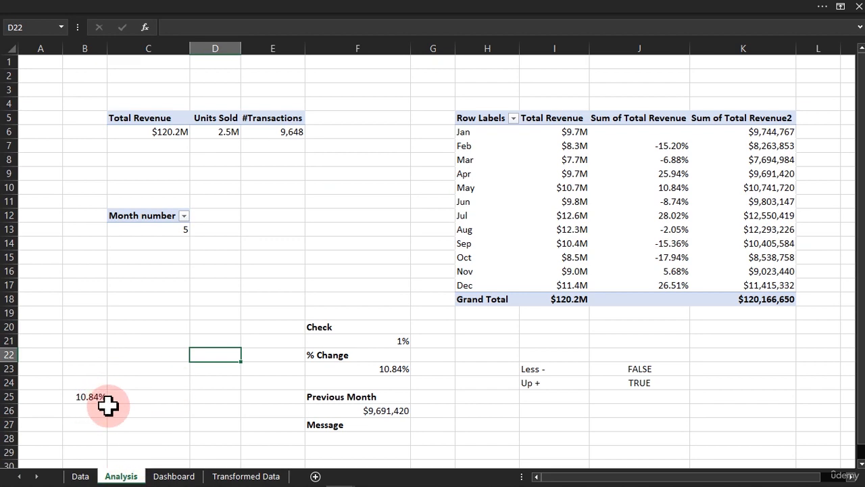
pyautogui.click(181, 475)
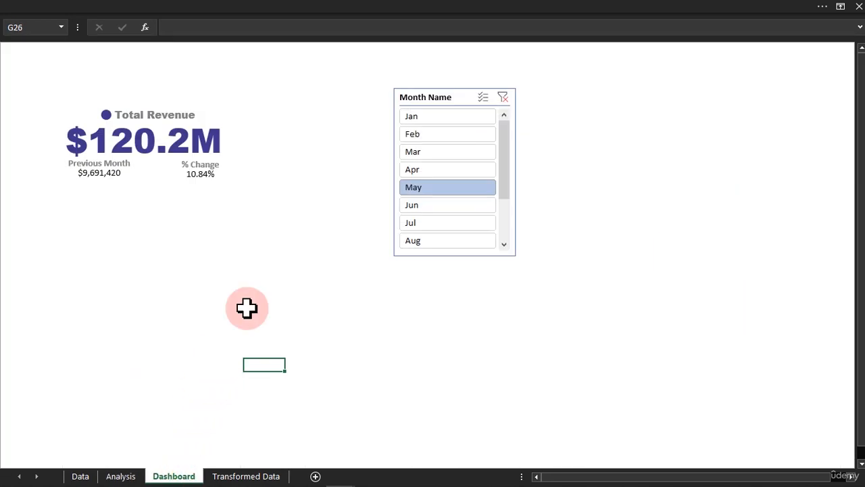
pyautogui.click(439, 134)
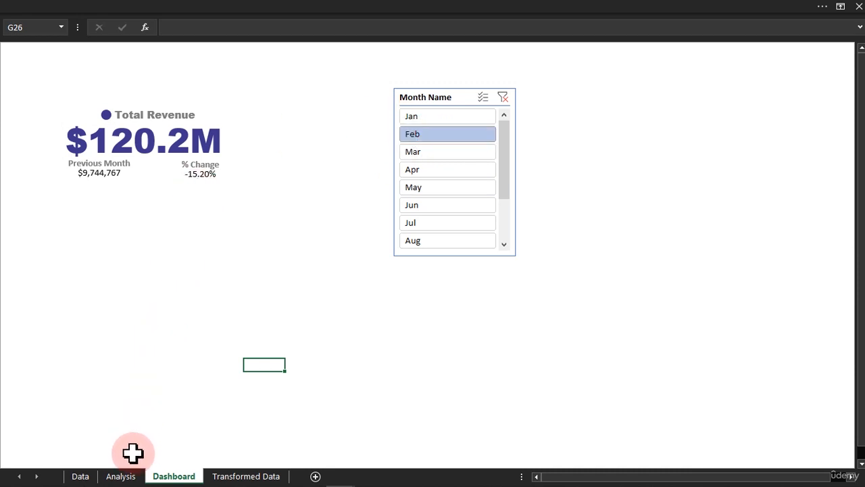
pyautogui.click(122, 476)
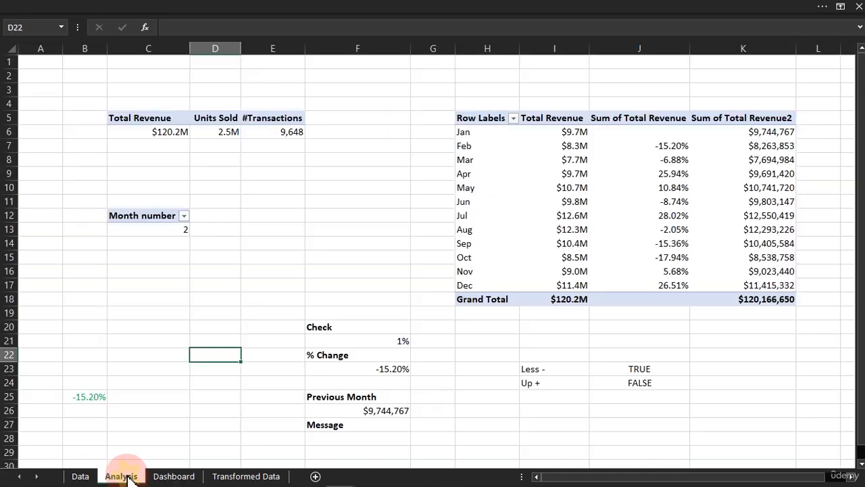
# Delete both existing conditional formatting rules from cell B25 on the Analysis sheet.
pyautogui.click(86, 397)
pyautogui.click(421, 8)
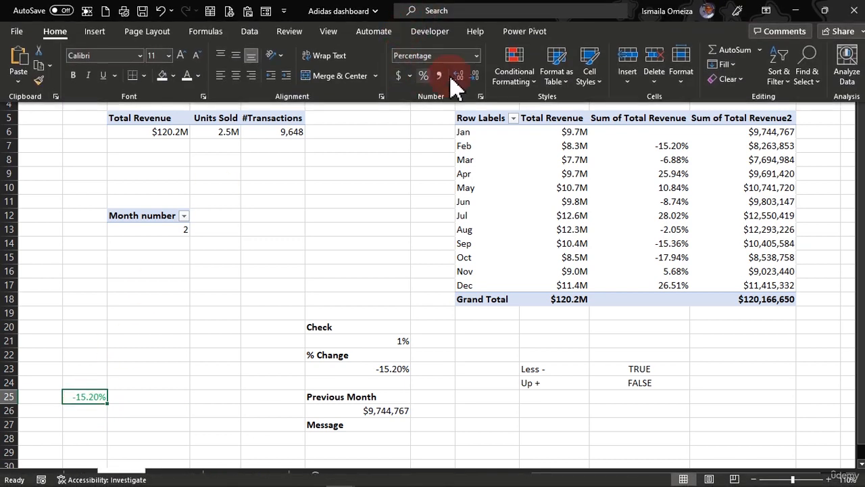
pyautogui.click(506, 75)
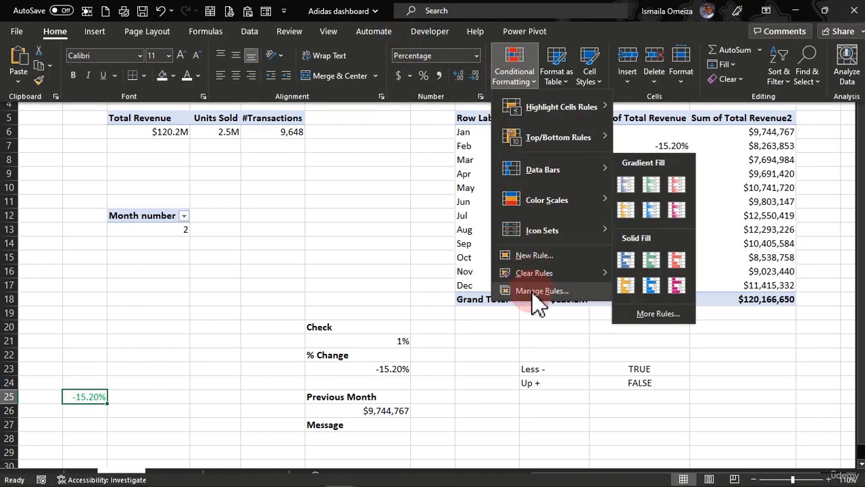
pyautogui.click(530, 289)
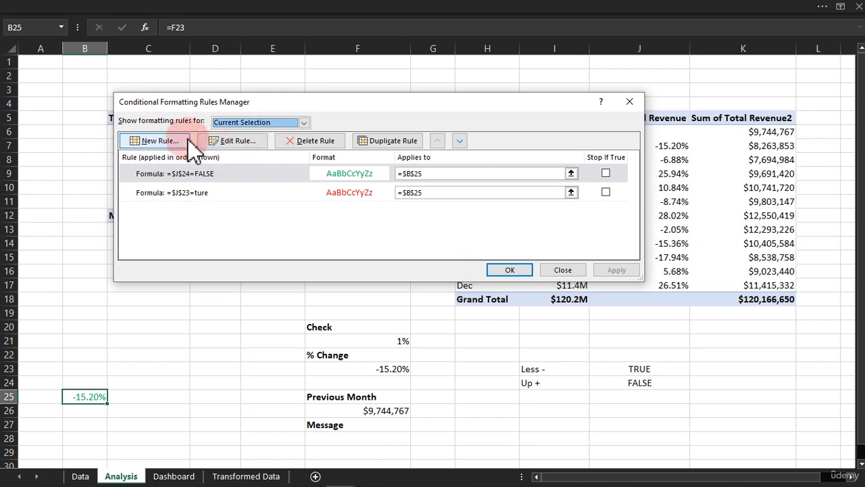
pyautogui.click(312, 143)
pyautogui.click(313, 144)
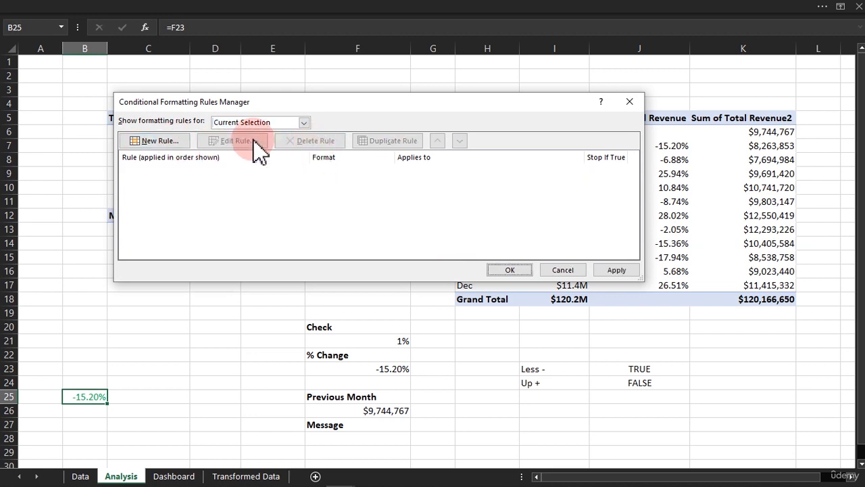
# Start a new formula-based conditional formatting rule for B25 with the condition =$J$24=false.
pyautogui.click(157, 142)
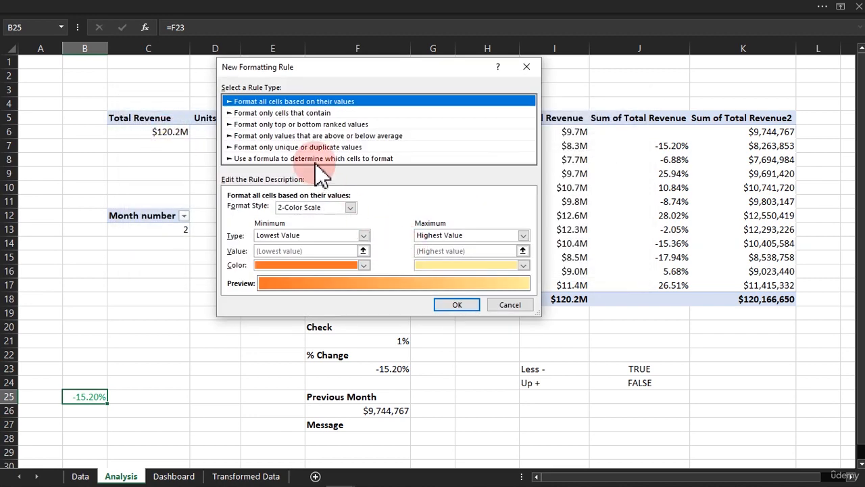
pyautogui.click(319, 159)
pyautogui.click(405, 210)
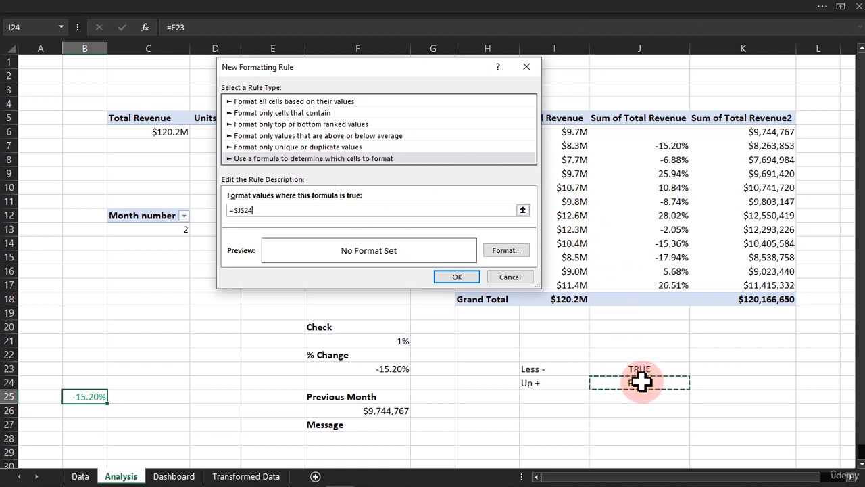
pyautogui.click(319, 202)
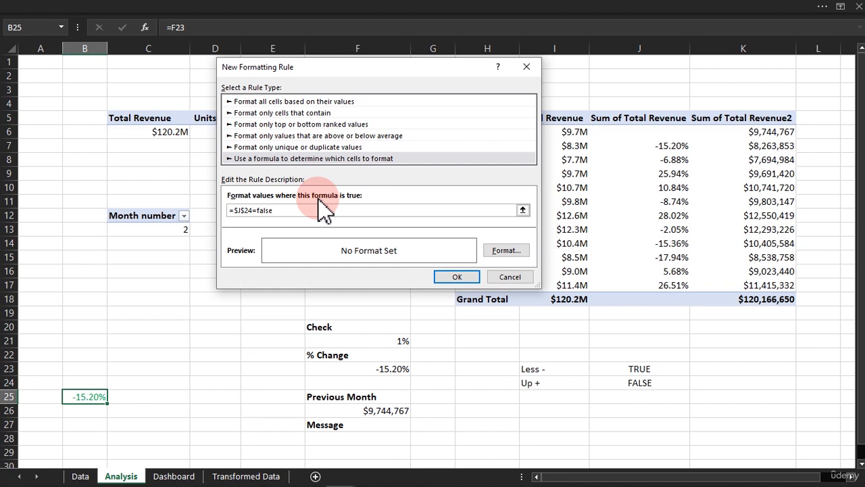
# Give the =$J$24=false rule a standard red font colour and add it to B25's rules.
pyautogui.click(508, 253)
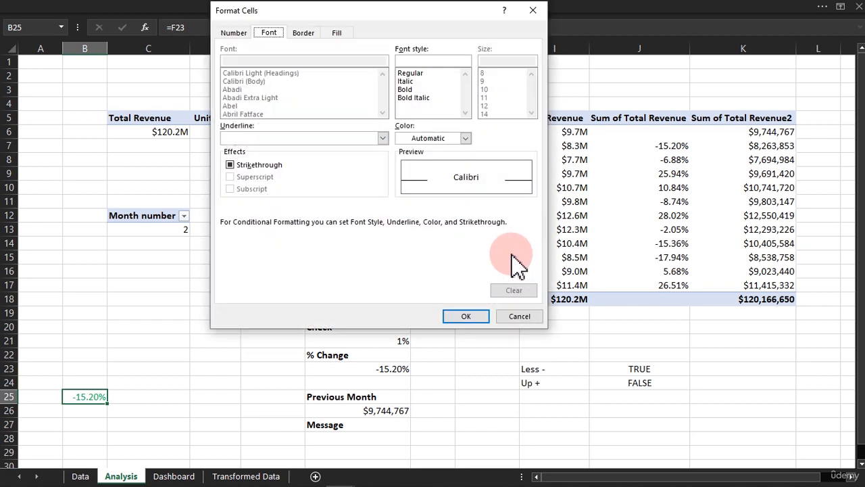
pyautogui.click(443, 139)
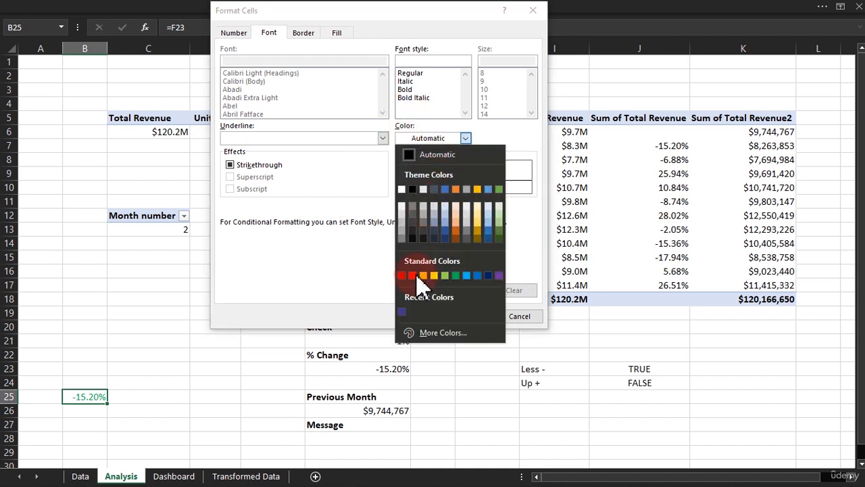
pyautogui.click(413, 275)
pyautogui.click(464, 315)
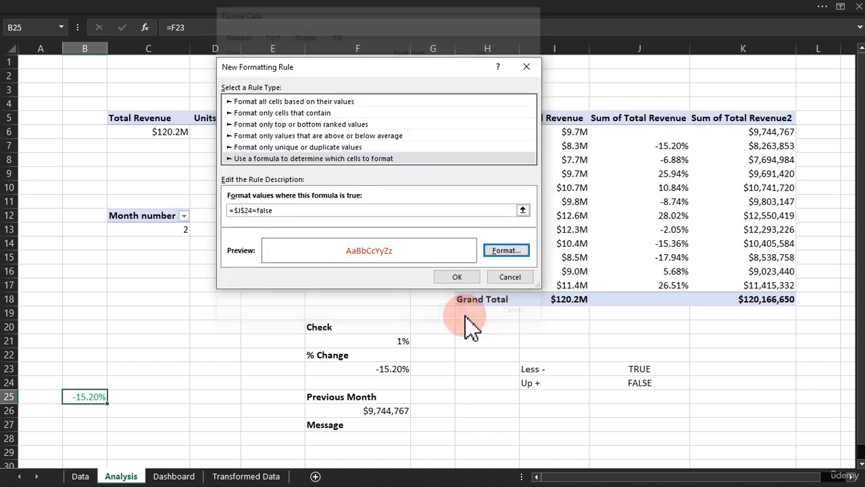
pyautogui.click(454, 277)
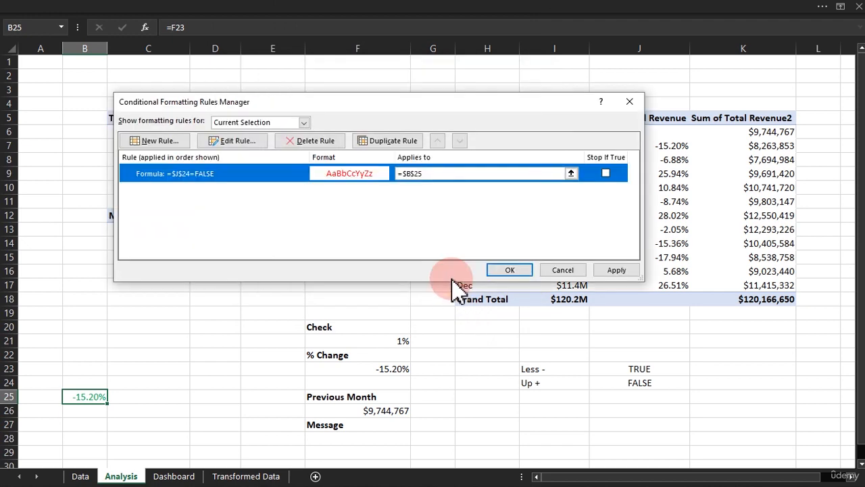
# Start a second formula-based conditional formatting rule for B25 with the condition =$J$24=true.
pyautogui.click(179, 140)
pyautogui.click(240, 211)
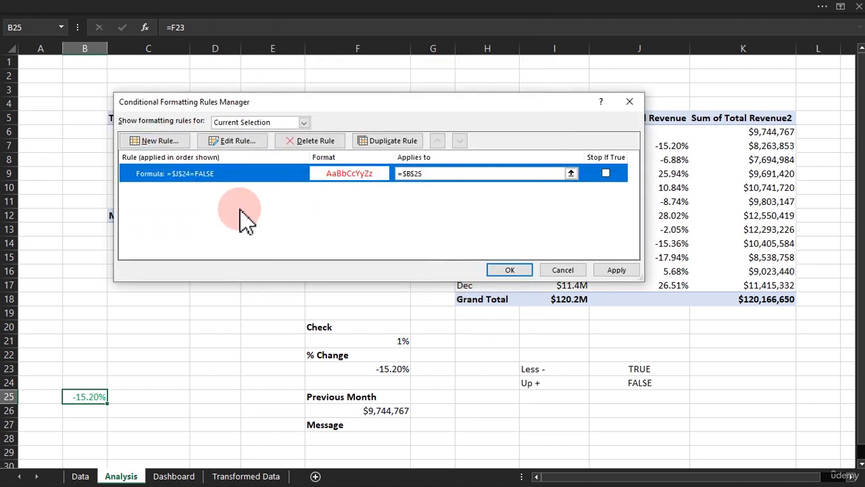
pyautogui.click(150, 142)
pyautogui.click(153, 145)
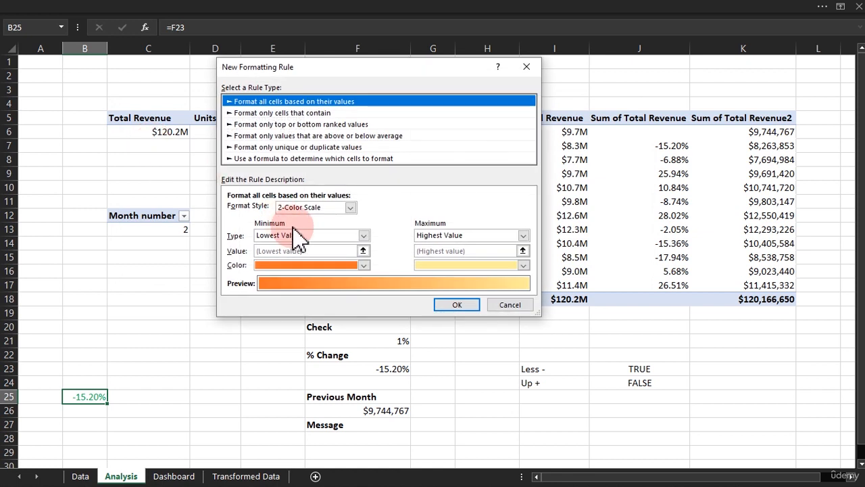
pyautogui.click(301, 159)
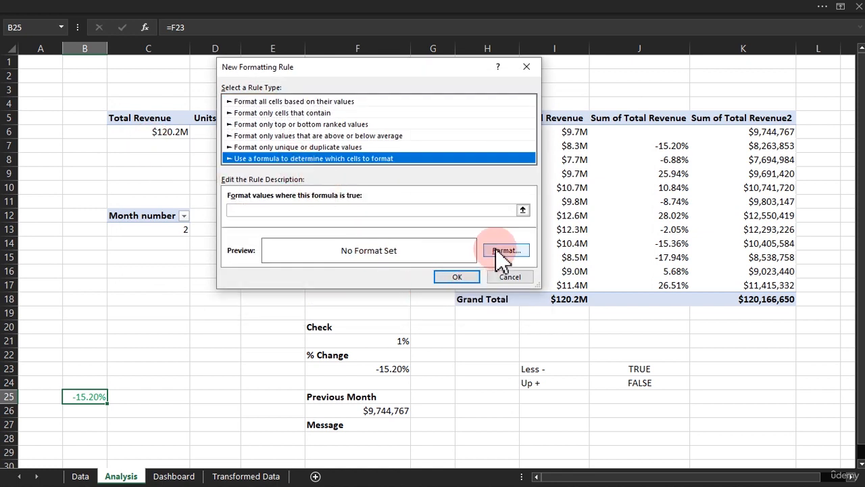
pyautogui.click(383, 208)
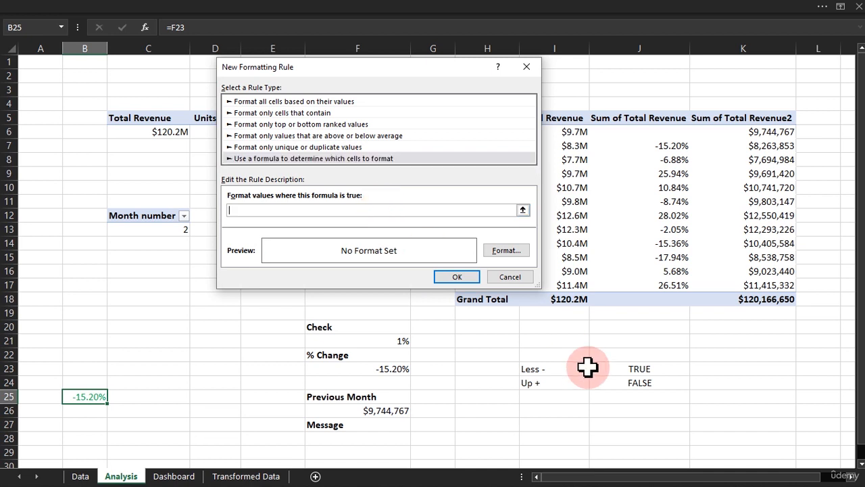
pyautogui.click(628, 384)
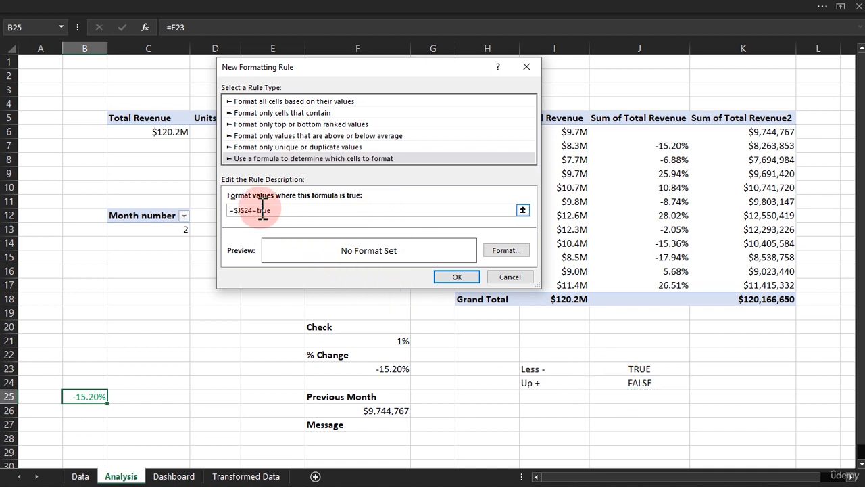
pyautogui.write('=true')
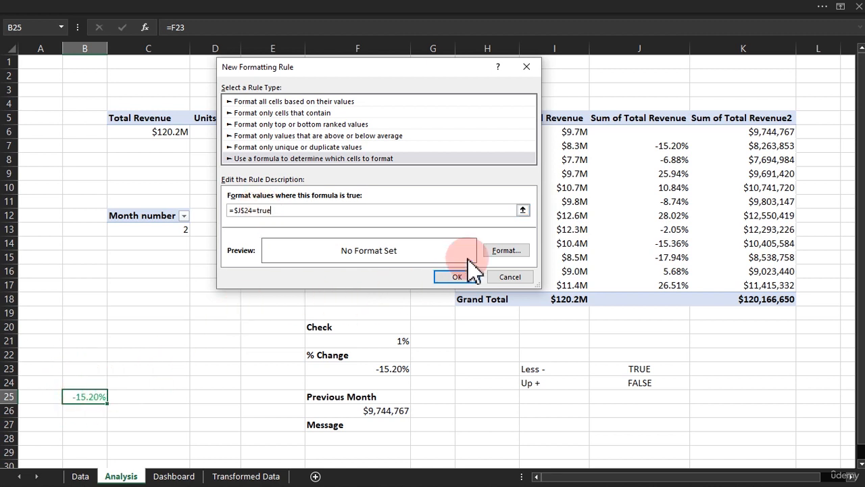
# Give the =$J$24=true rule a standard green font colour and apply both rules to B25.
pyautogui.click(507, 254)
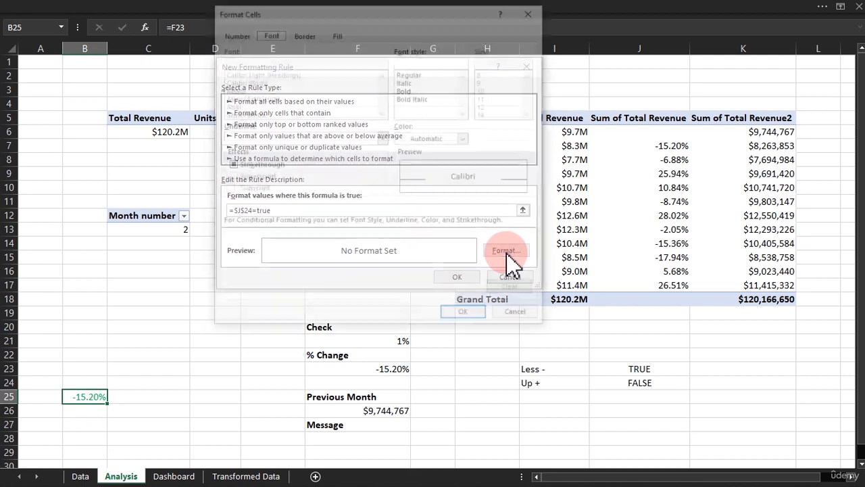
pyautogui.click(441, 138)
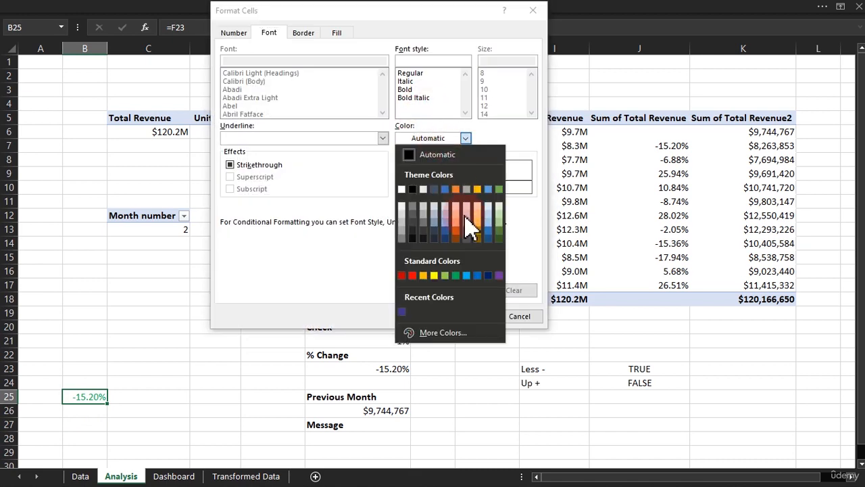
pyautogui.click(455, 275)
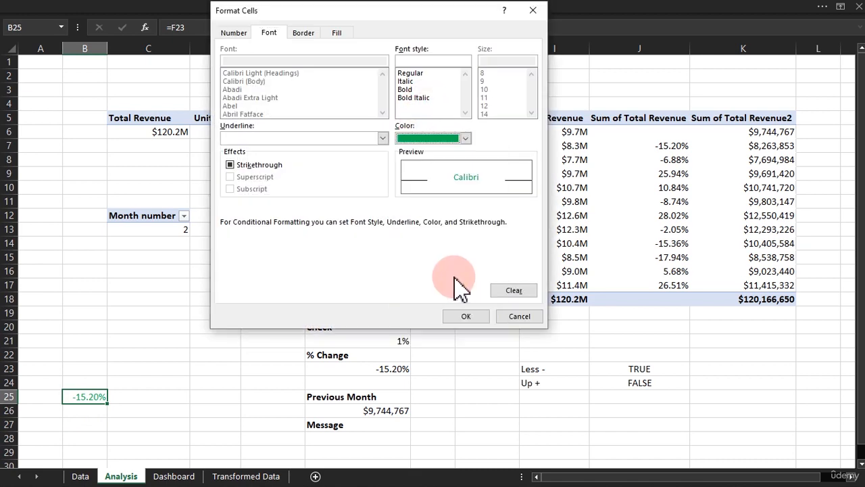
pyautogui.click(465, 315)
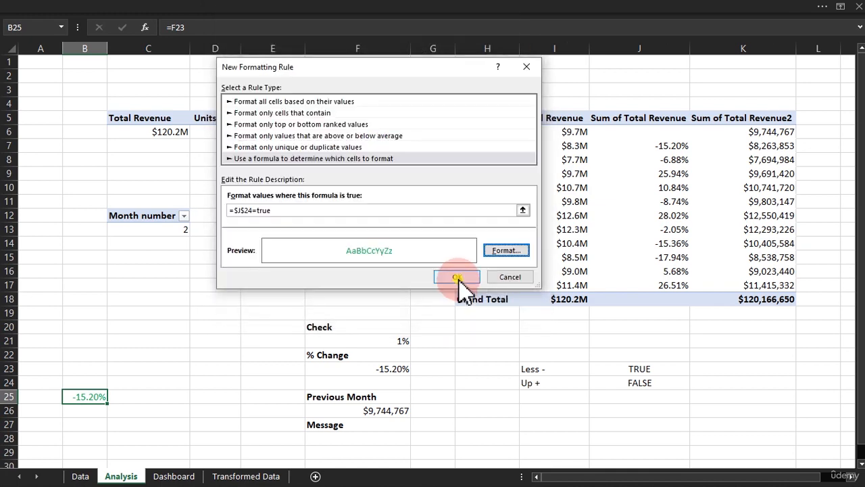
pyautogui.click(458, 277)
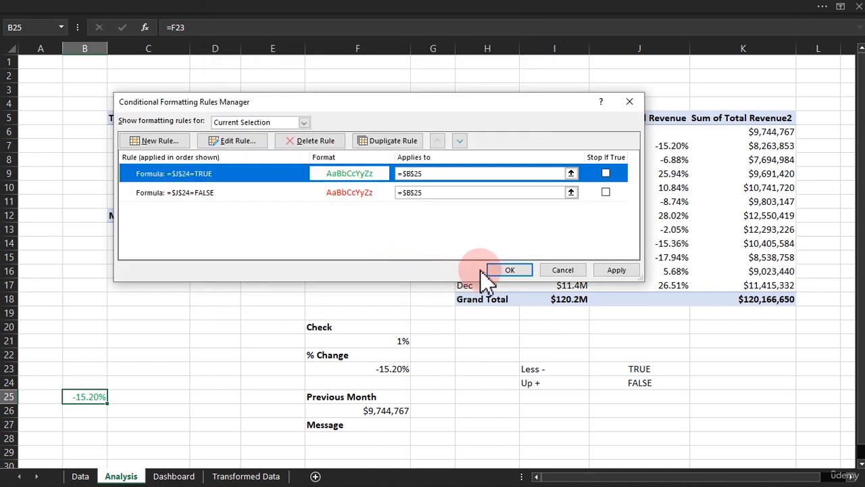
pyautogui.click(504, 271)
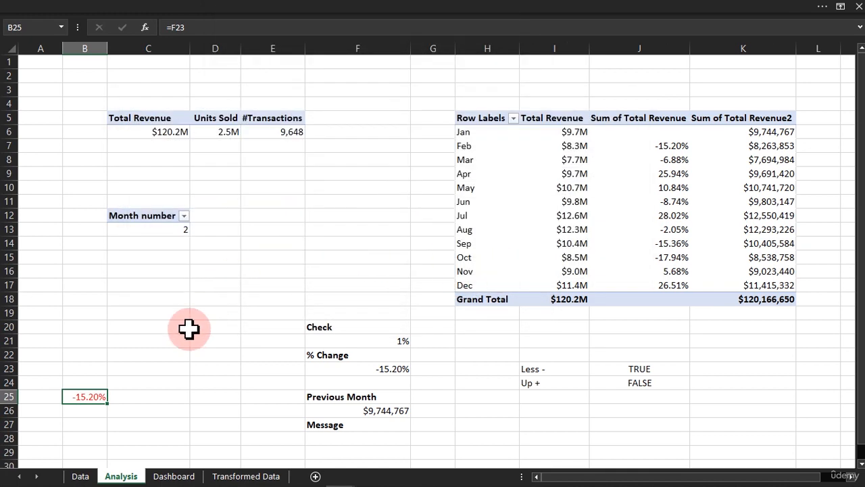
# Filter the Dashboard's Month Name slicer to May and check B25's font colour on the Analysis sheet.
pyautogui.click(119, 399)
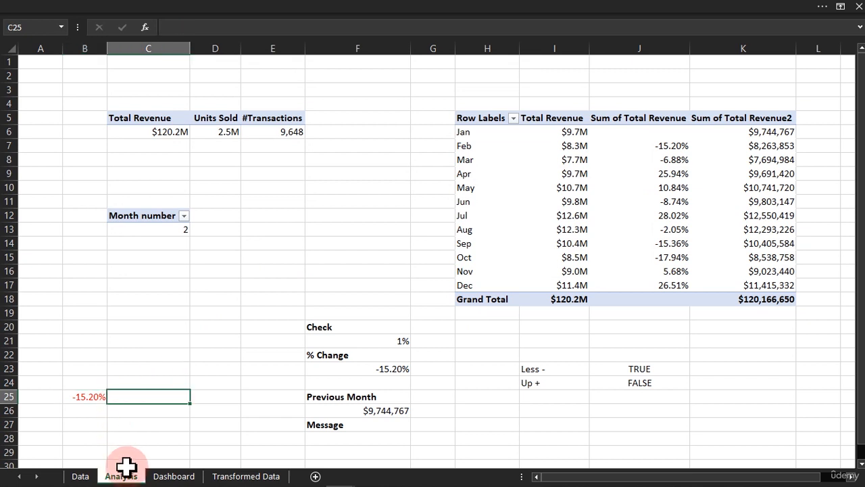
pyautogui.click(169, 476)
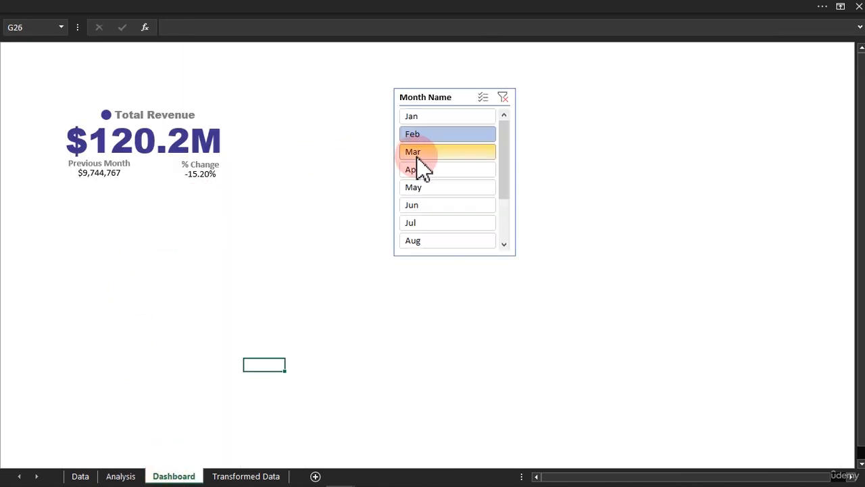
pyautogui.click(420, 189)
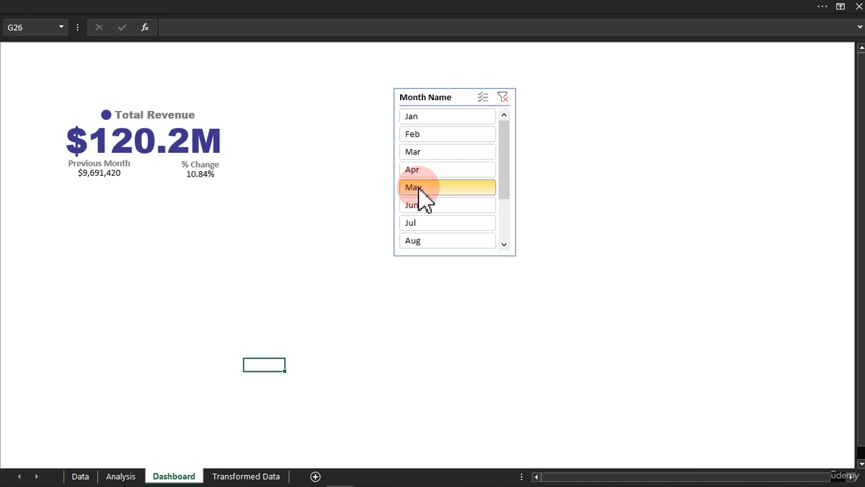
pyautogui.click(121, 476)
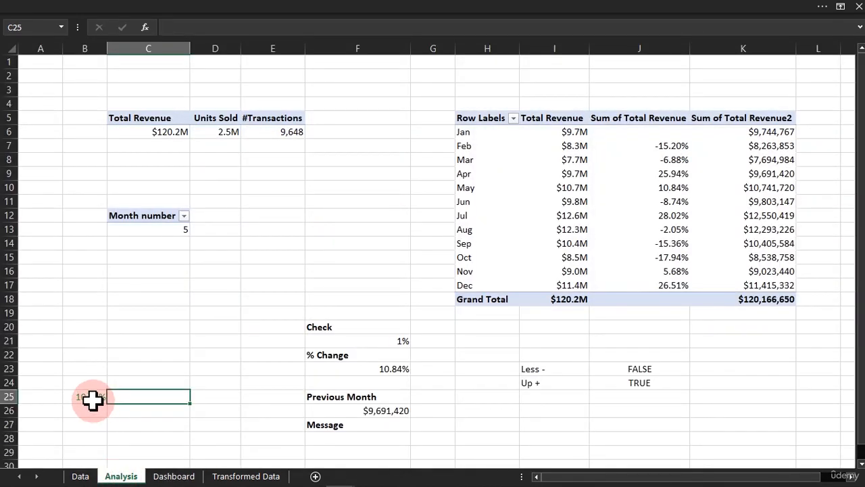
# Filter the Dashboard's Month Name slicer to Mar and check B25's font colour on the Analysis sheet.
pyautogui.click(174, 474)
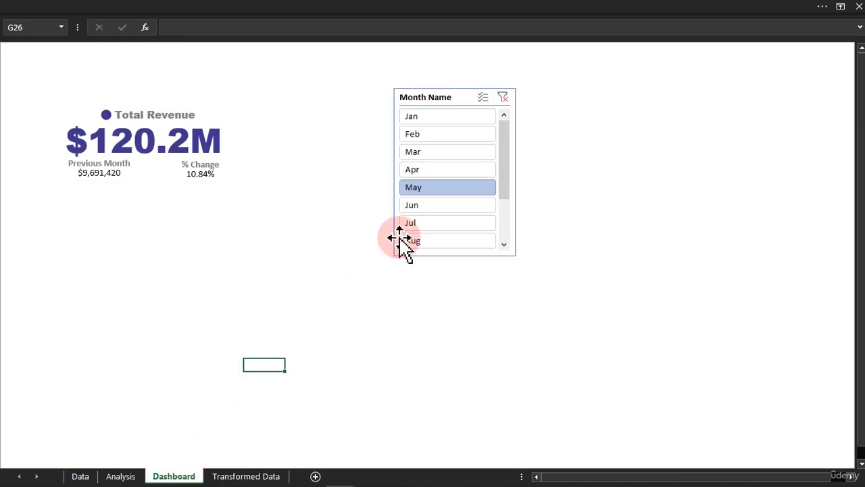
pyautogui.click(433, 153)
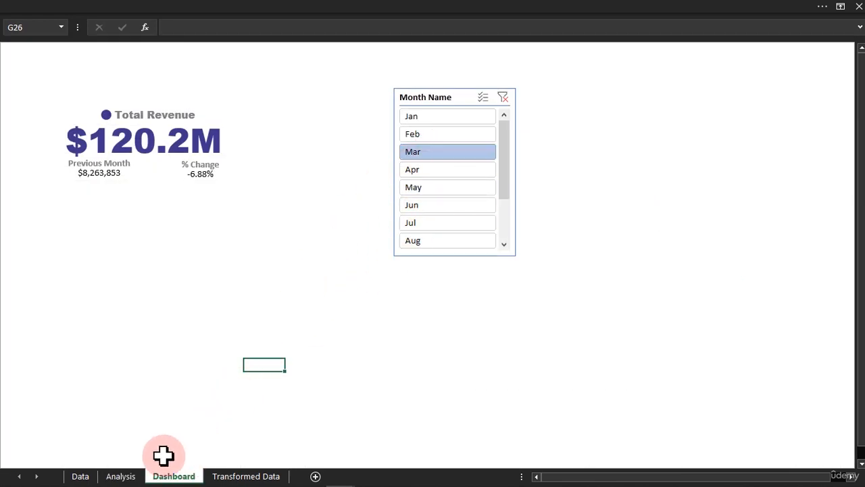
pyautogui.click(131, 476)
pyautogui.click(93, 398)
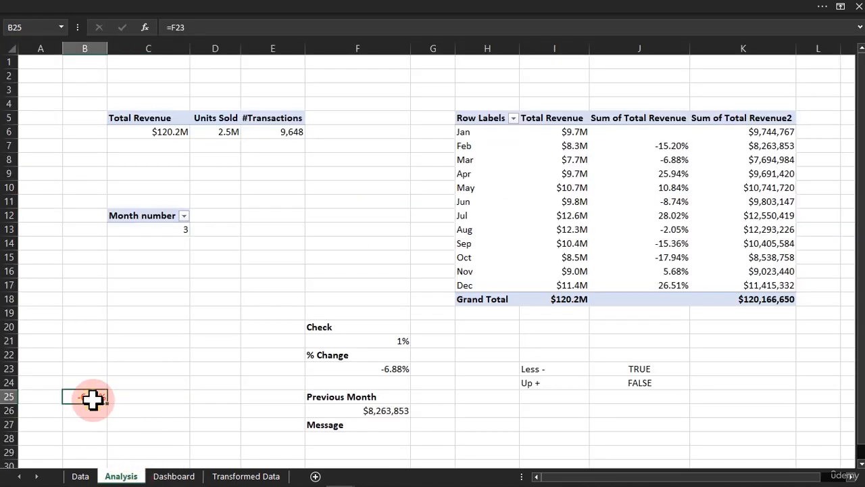
# Hide the gridlines on the Analysis sheet and keep its row and column headings displayed.
pyautogui.click(280, 9)
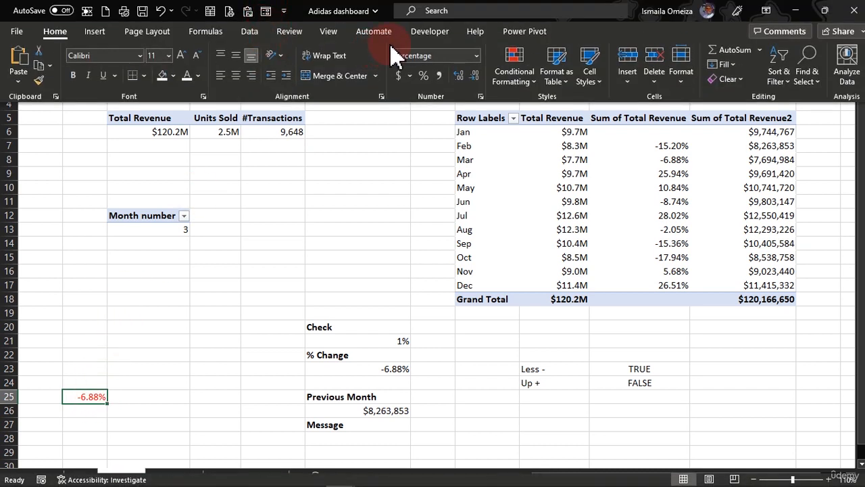
pyautogui.click(328, 31)
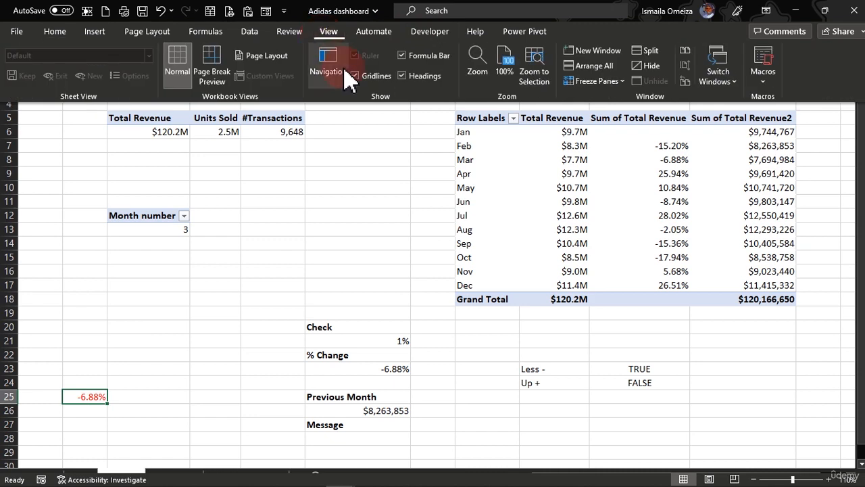
pyautogui.click(403, 76)
pyautogui.click(365, 76)
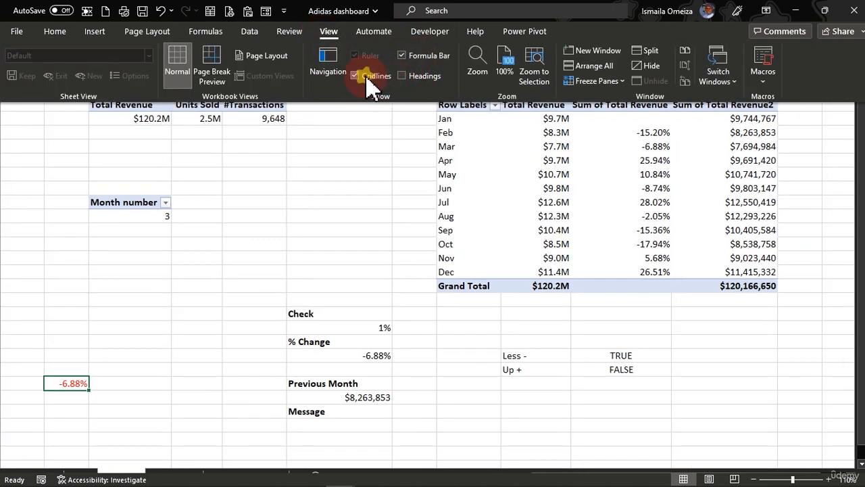
pyautogui.click(74, 383)
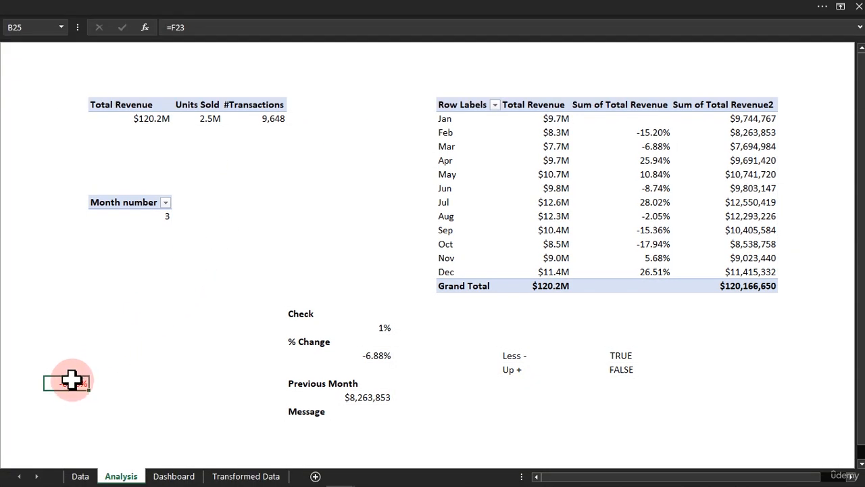
pyautogui.click(251, 12)
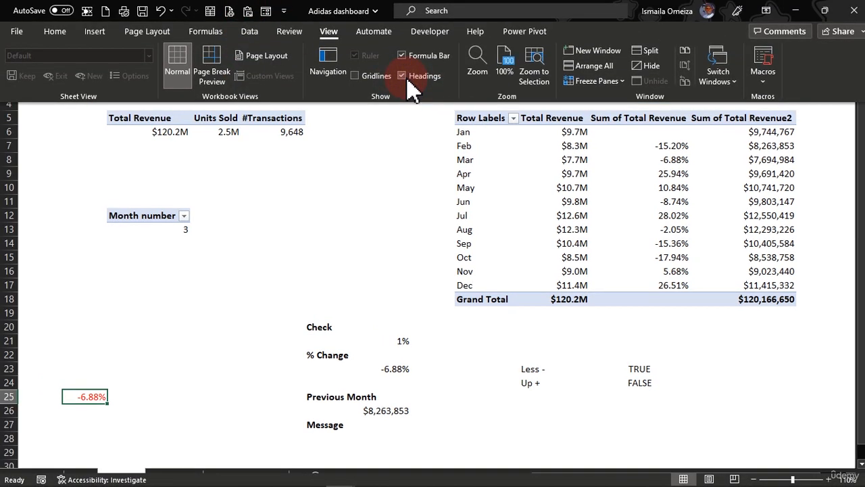
pyautogui.click(324, 141)
# Enlarge column B and row 25 and format B25's text at size 14, centred horizontally and vertically.
pyautogui.moveTo(109, 47); pyautogui.dragTo(112, 42)
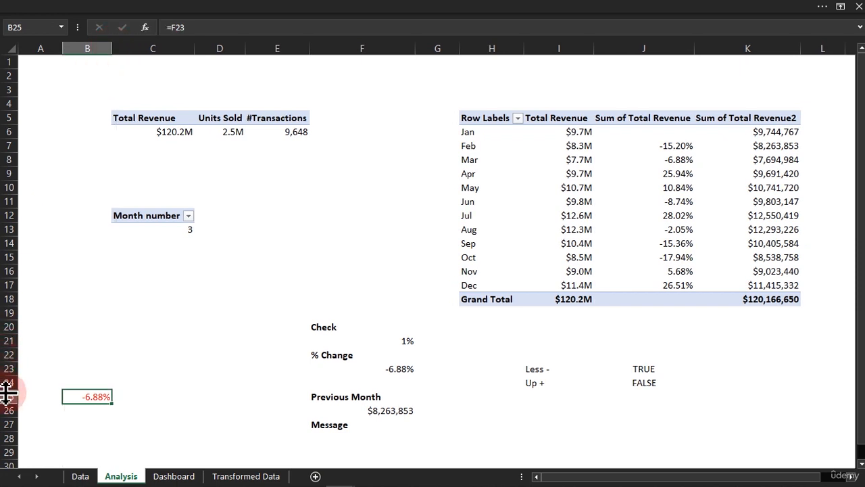
pyautogui.moveTo(7, 389); pyautogui.dragTo(9, 402)
pyautogui.click(354, 9)
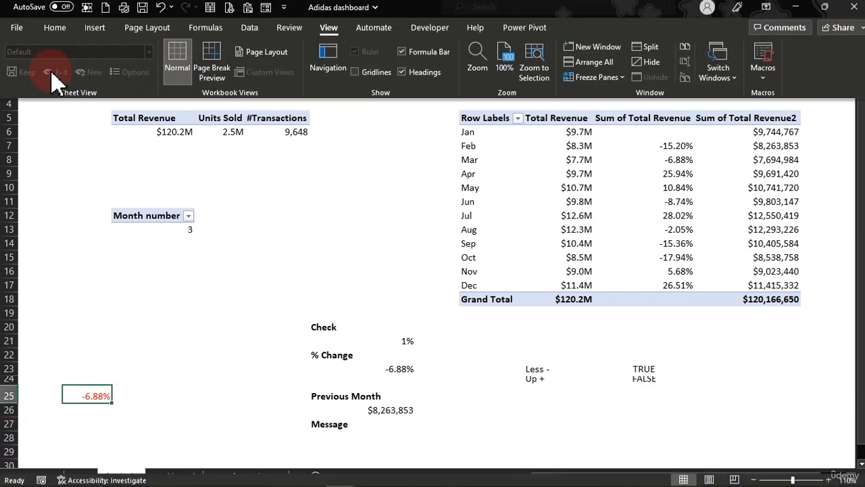
pyautogui.click(56, 32)
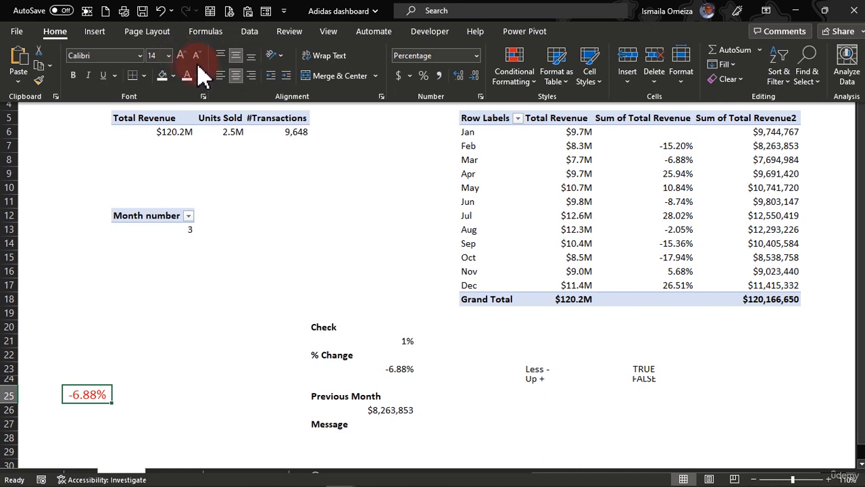
pyautogui.click(144, 373)
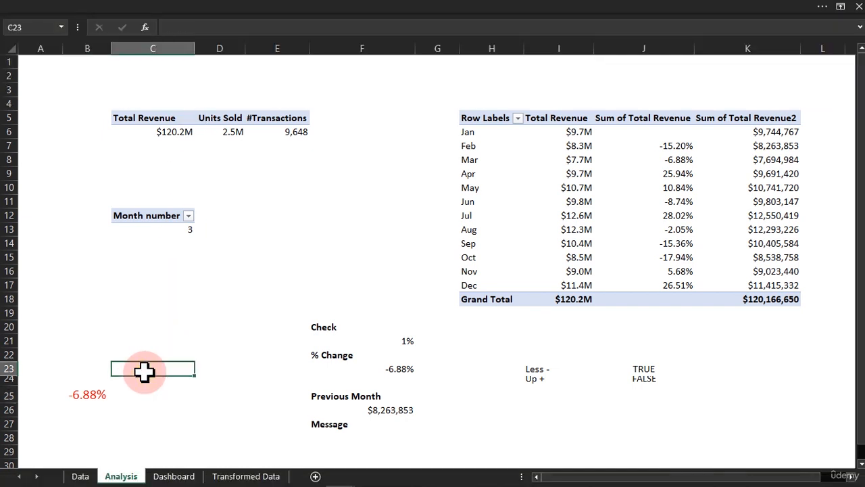
# Copy B25 from the Analysis sheet and paste it onto the Dashboard as a linked picture.
pyautogui.click(97, 396)
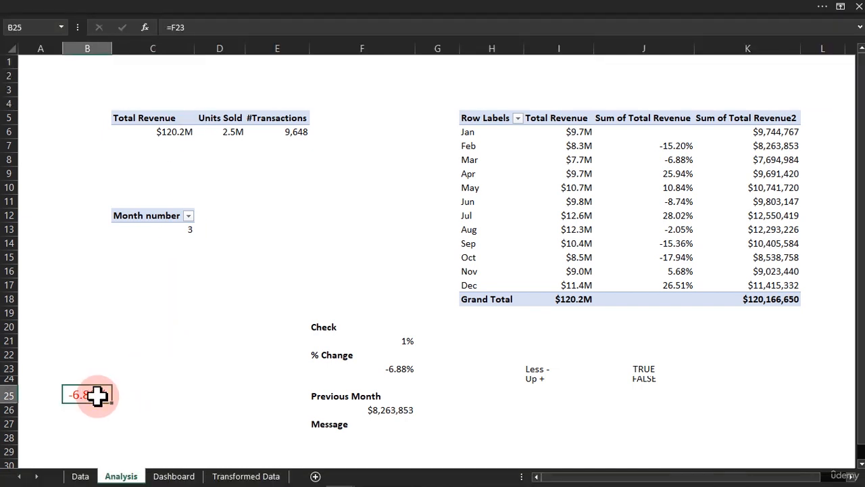
pyautogui.click(137, 7)
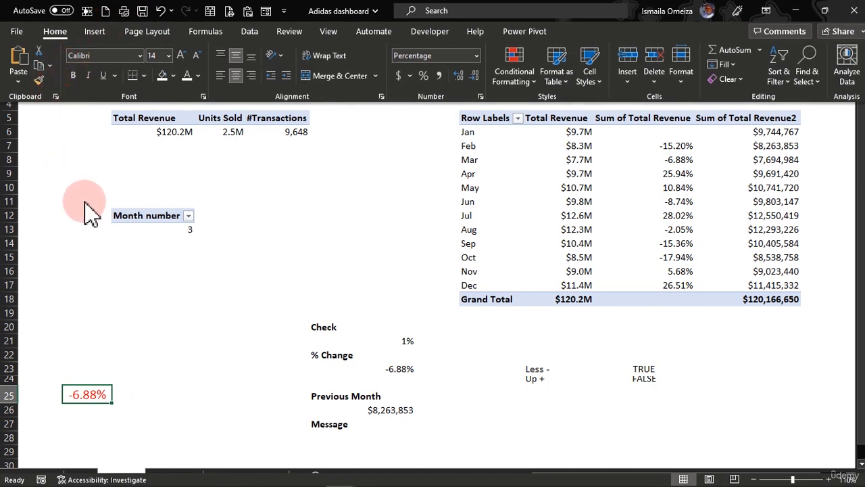
pyautogui.hotkey('ctrl', 'c')
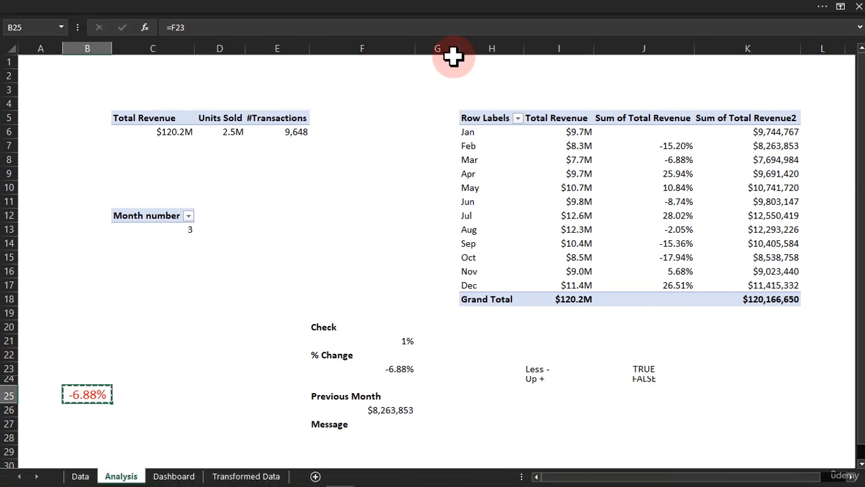
pyautogui.click(174, 476)
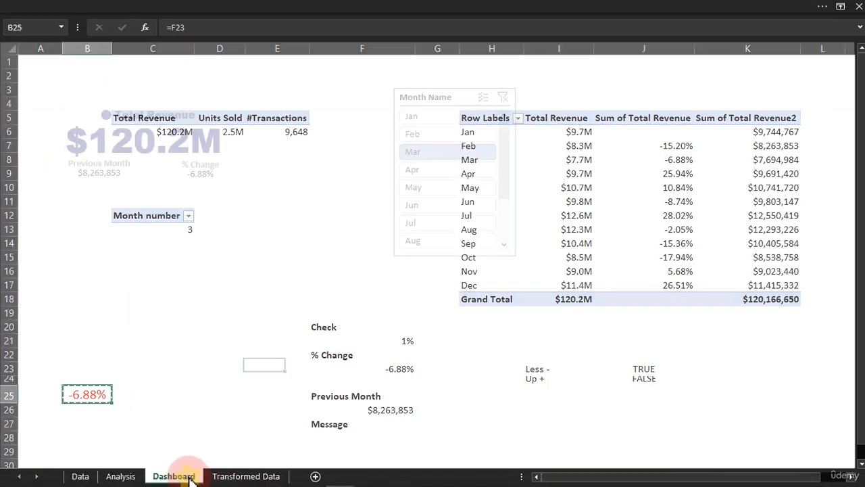
pyautogui.click(477, 3)
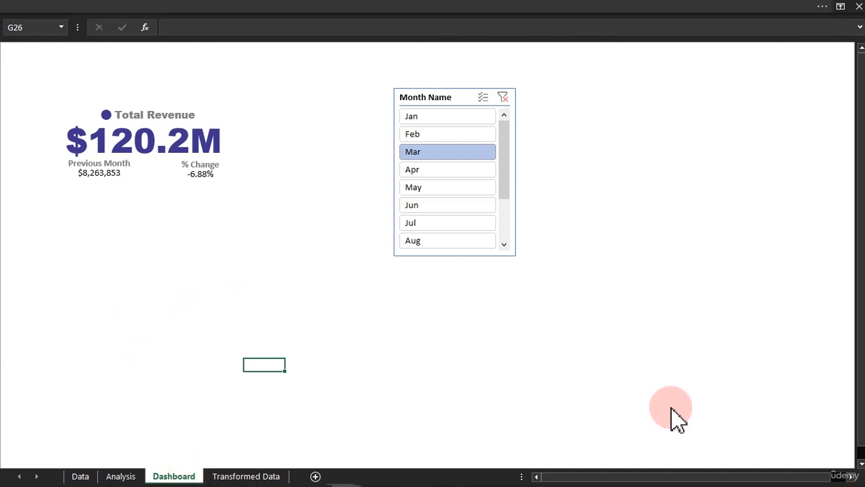
pyautogui.click(17, 82)
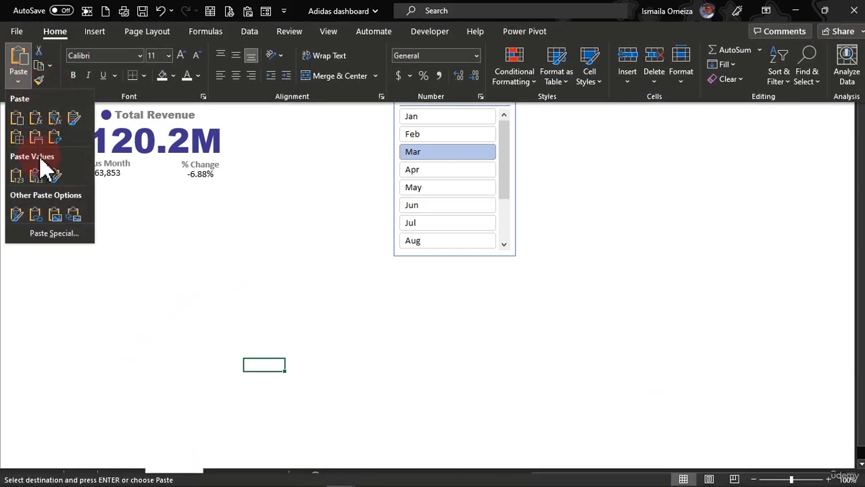
pyautogui.click(73, 214)
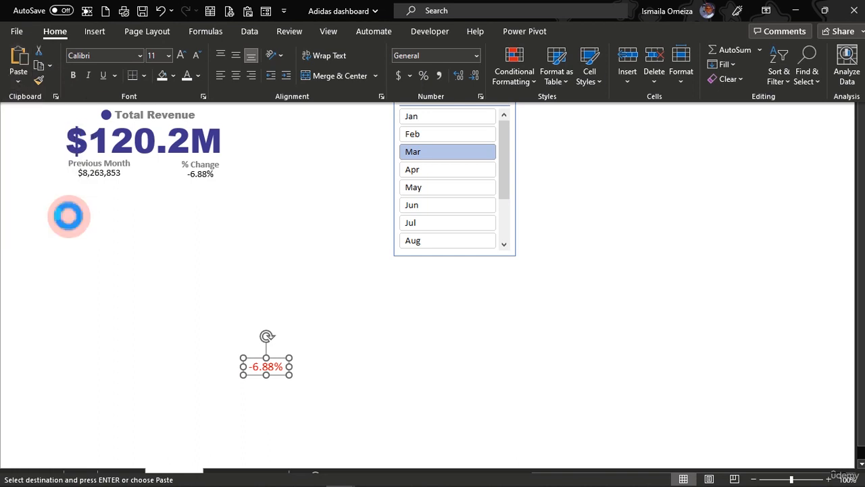
pyautogui.click(280, 403)
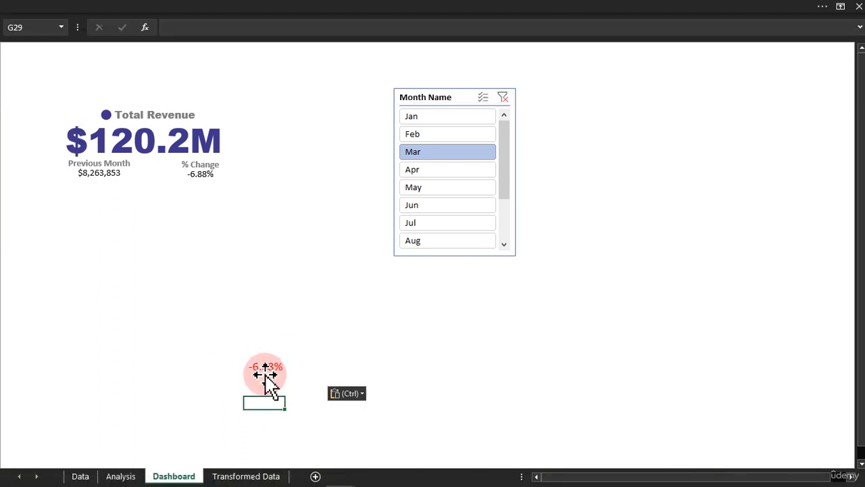
pyautogui.click(271, 368)
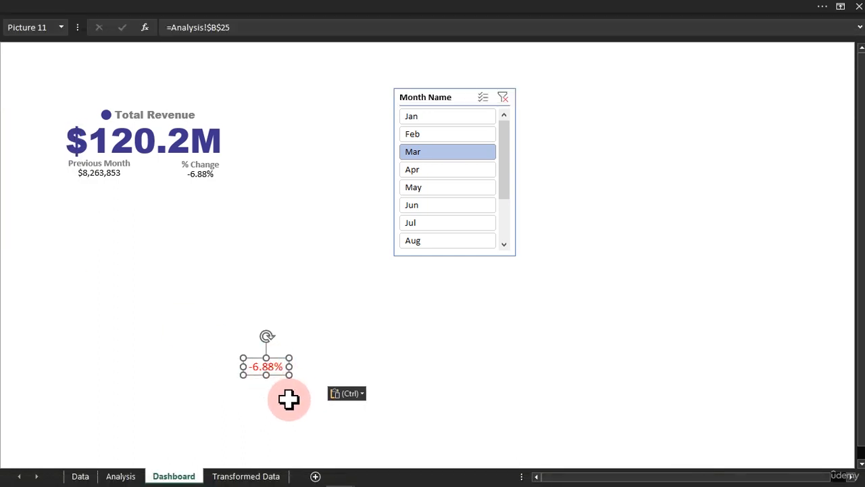
# Move the existing text box under the % Change label out of the Total Revenue card to an empty area.
pyautogui.click(289, 399)
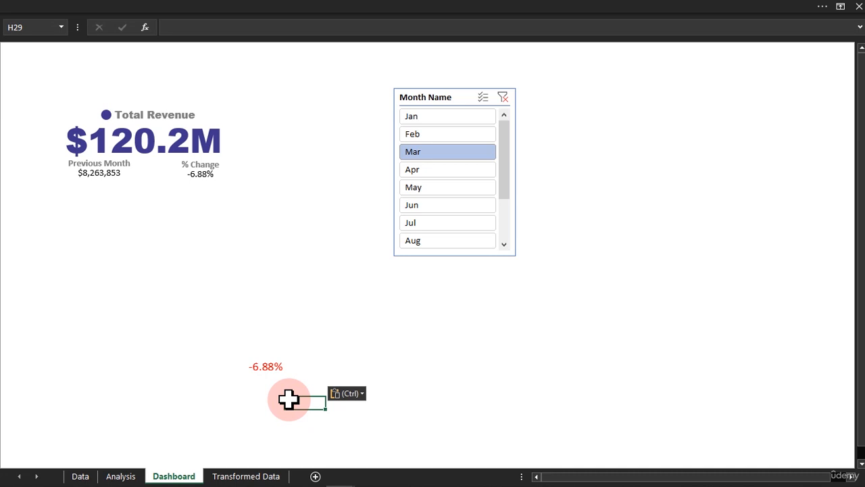
pyautogui.click(204, 177)
pyautogui.moveTo(204, 176); pyautogui.dragTo(366, 332)
# Follow the linked picture to its source cell on the Analysis sheet and return to the Dashboard.
pyautogui.doubleClick(278, 368)
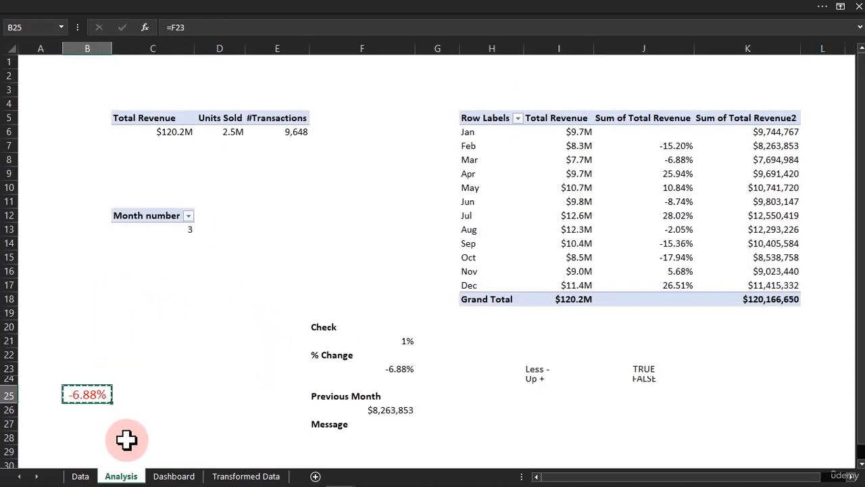
pyautogui.click(173, 476)
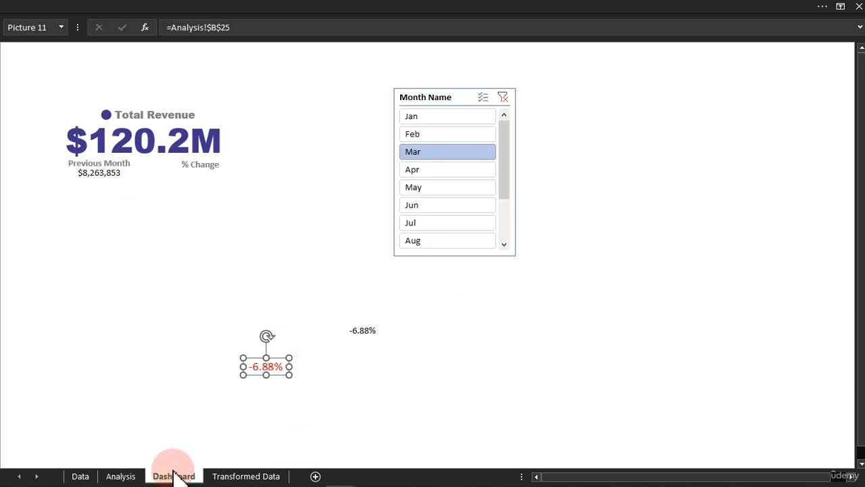
pyautogui.doubleClick(275, 368)
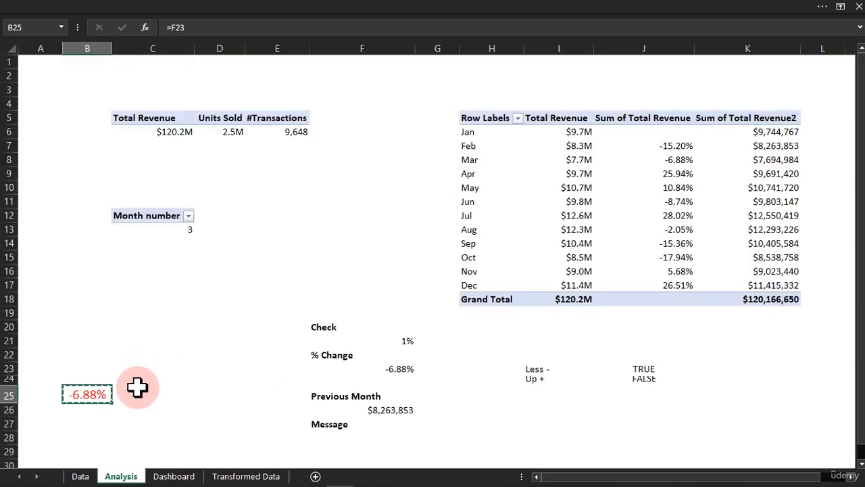
pyautogui.click(174, 475)
pyautogui.click(219, 366)
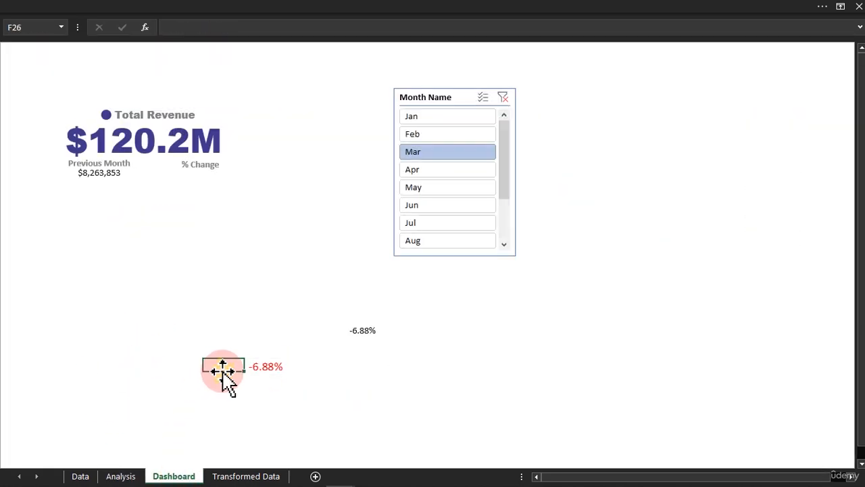
# Place the linked picture of B25 directly beneath the % Change label in the Total Revenue card.
pyautogui.moveTo(264, 367); pyautogui.dragTo(198, 173)
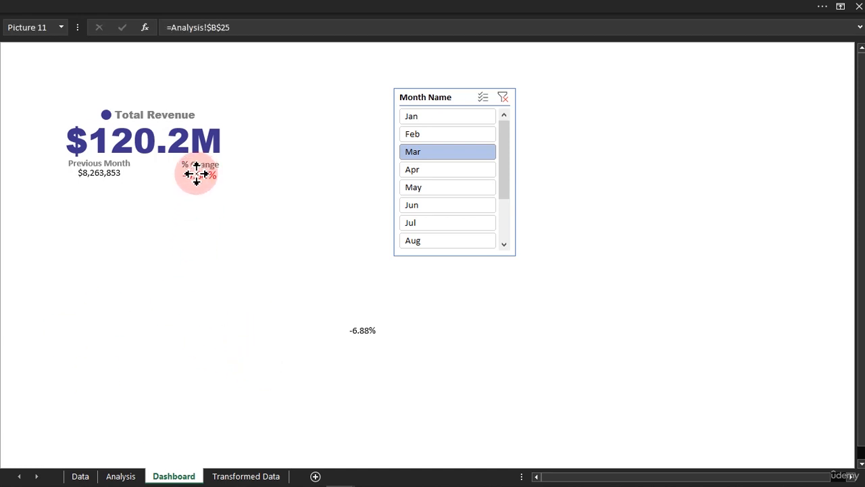
pyautogui.moveTo(201, 187); pyautogui.dragTo(201, 188)
pyautogui.click(223, 401)
# Filter the Month Name slicer by Apr, May, Jun and Jul, ending on May, and check the % Change picture's colour.
pyautogui.click(440, 174)
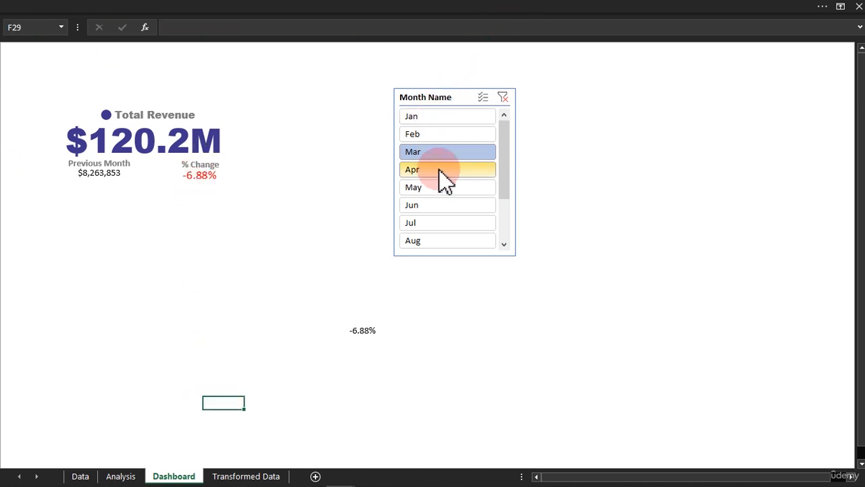
pyautogui.click(440, 187)
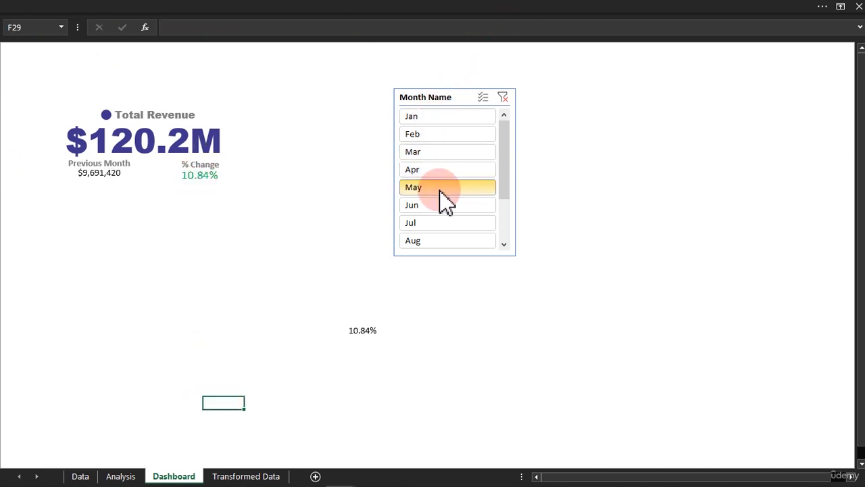
pyautogui.click(442, 206)
pyautogui.click(449, 225)
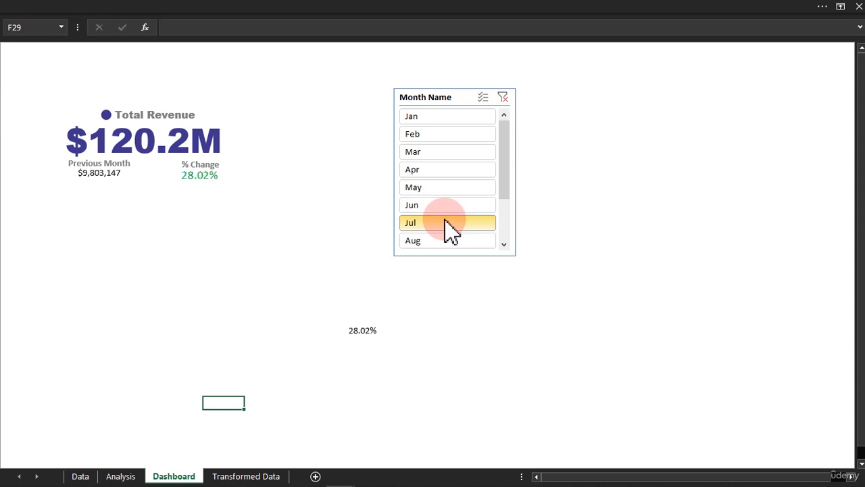
pyautogui.click(446, 204)
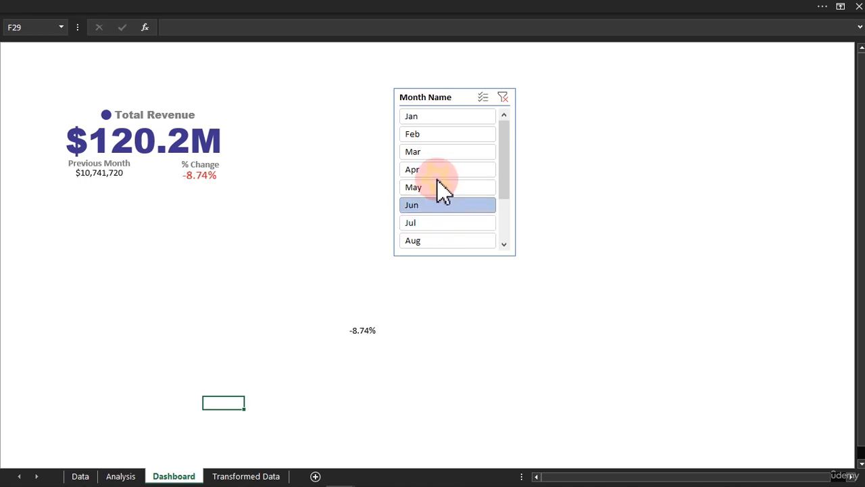
pyautogui.click(436, 188)
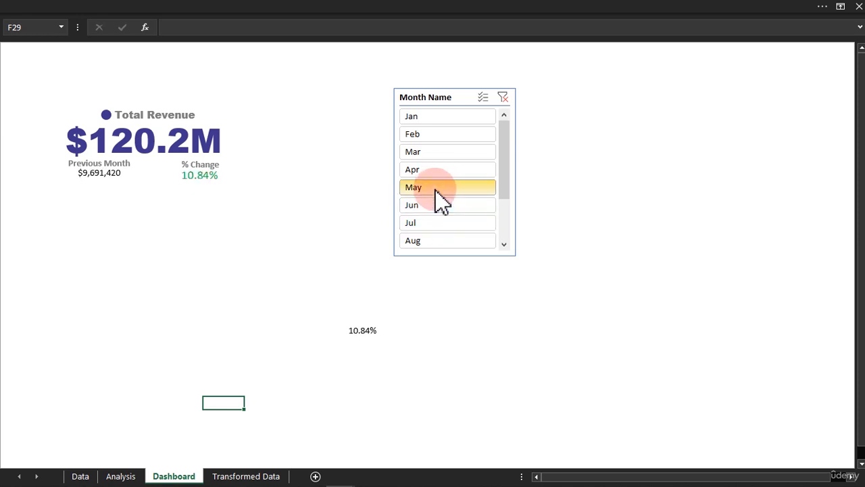
# Move the spare text box linked to Analysis!F23 below the Total Revenue card and select the linked % Change picture.
pyautogui.click(364, 330)
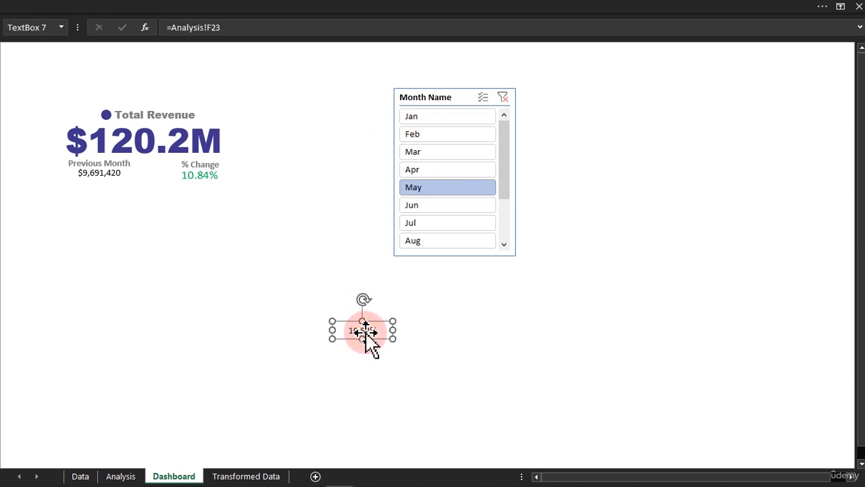
pyautogui.moveTo(362, 330); pyautogui.dragTo(214, 292)
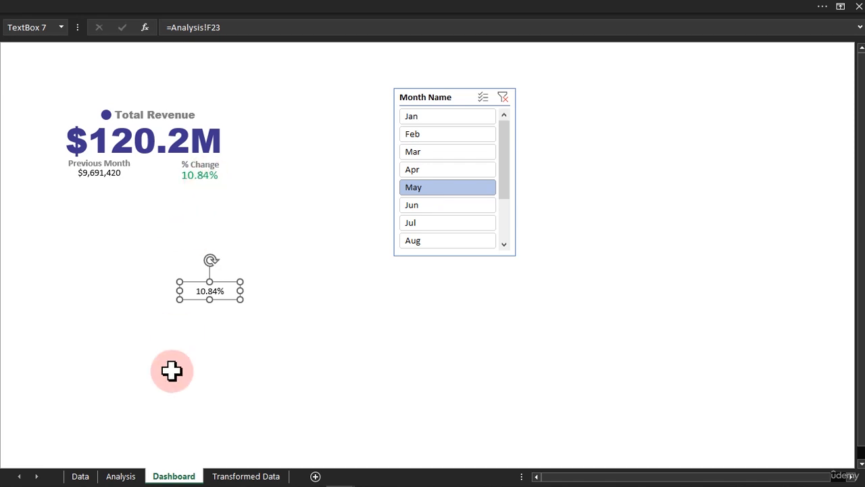
pyautogui.click(203, 175)
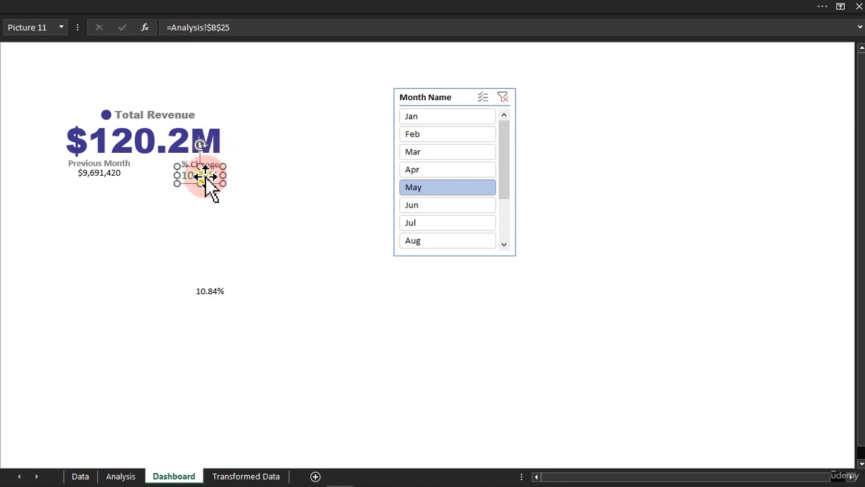
# Follow the % Change picture to its source cell on the Analysis sheet, check that cell's font size, and return to the Dashboard.
pyautogui.doubleClick(202, 177)
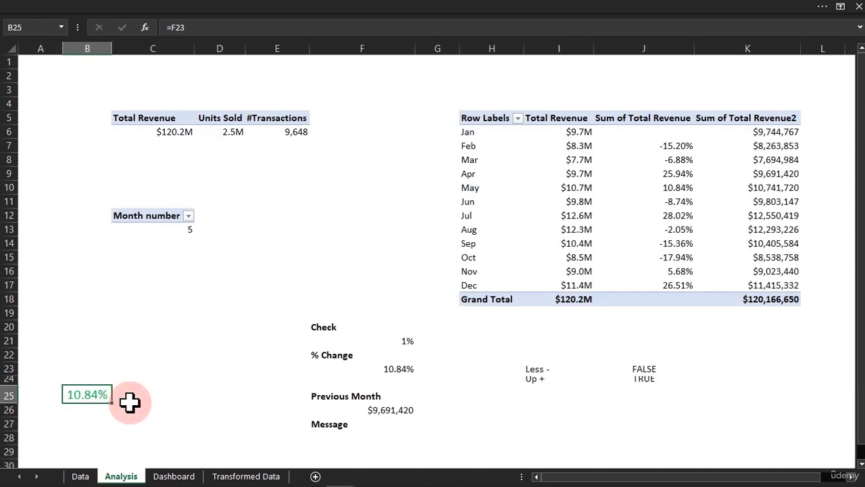
pyautogui.click(299, 9)
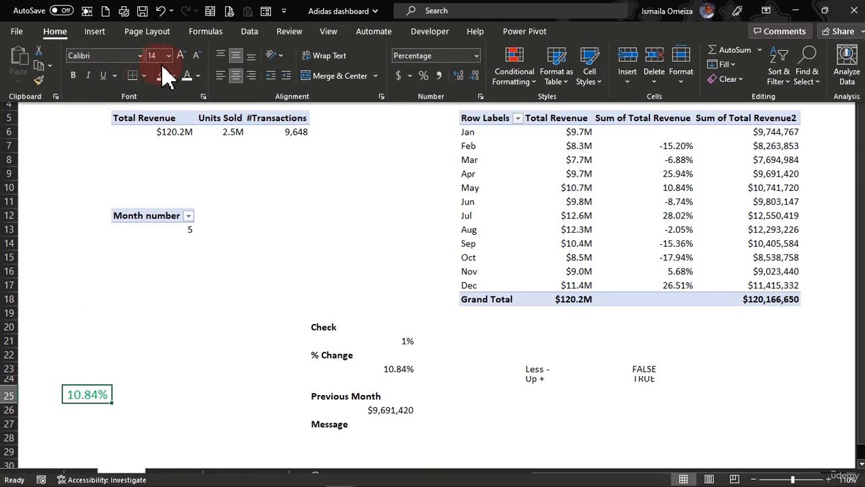
pyautogui.click(111, 440)
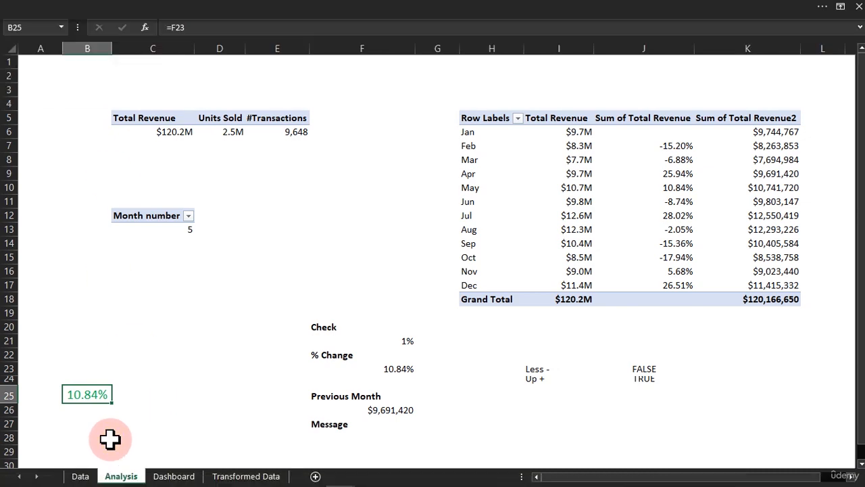
pyautogui.click(157, 476)
# Set the Previous Month value text box to font size 14 and widen it slightly.
pyautogui.click(100, 169)
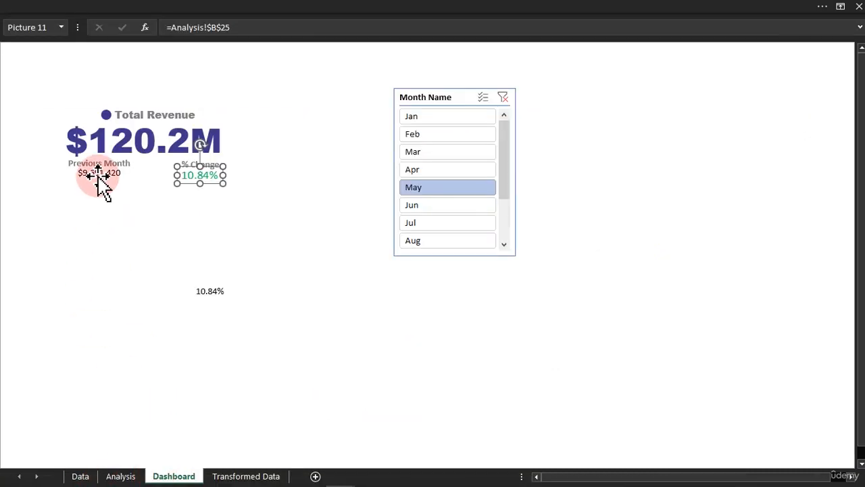
pyautogui.click(116, 10)
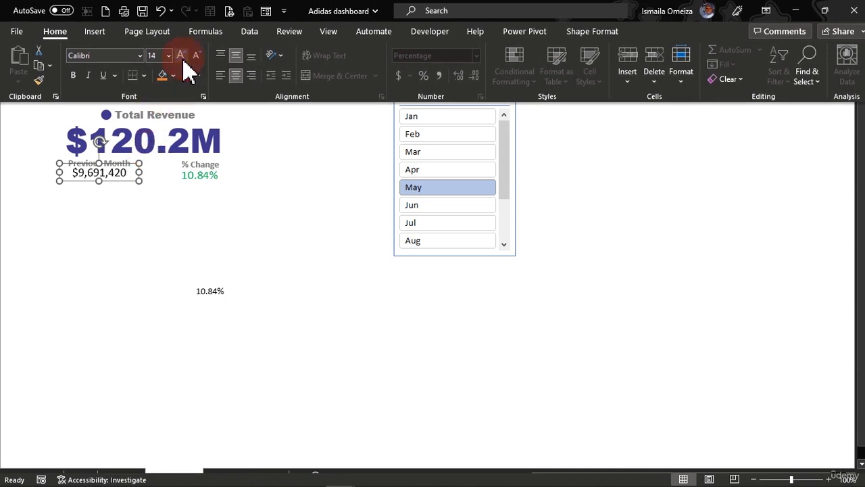
pyautogui.click(128, 177)
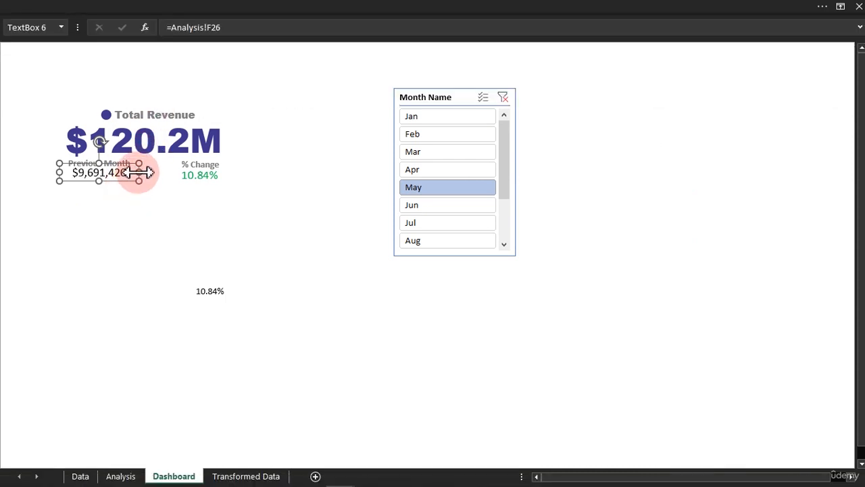
pyautogui.moveTo(138, 172); pyautogui.dragTo(142, 172)
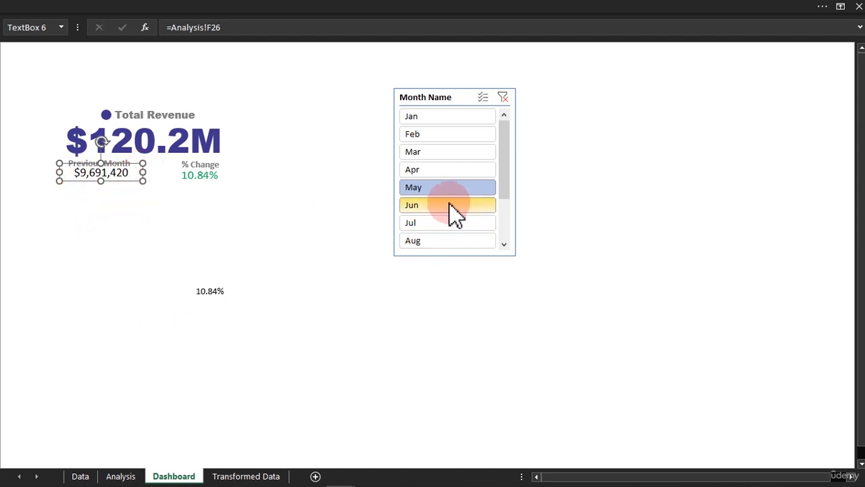
# Change the font colour of the Previous Month value to a lighter shade of black from the theme colours.
pyautogui.click(195, 9)
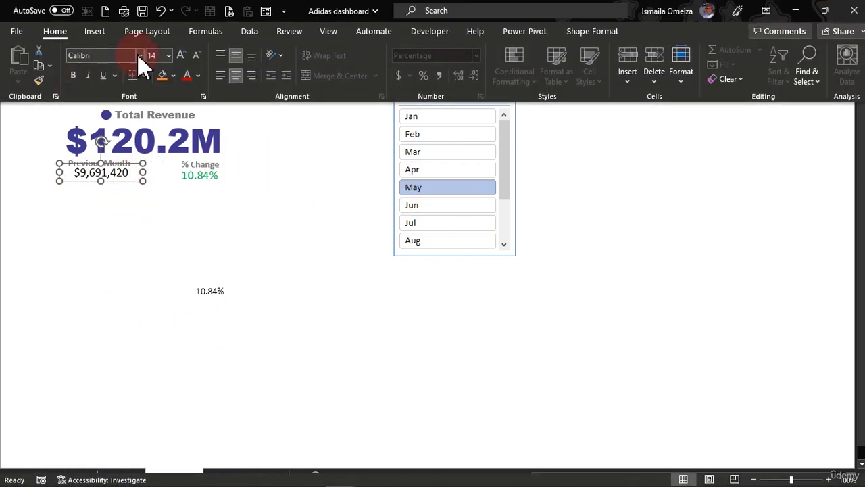
pyautogui.click(198, 75)
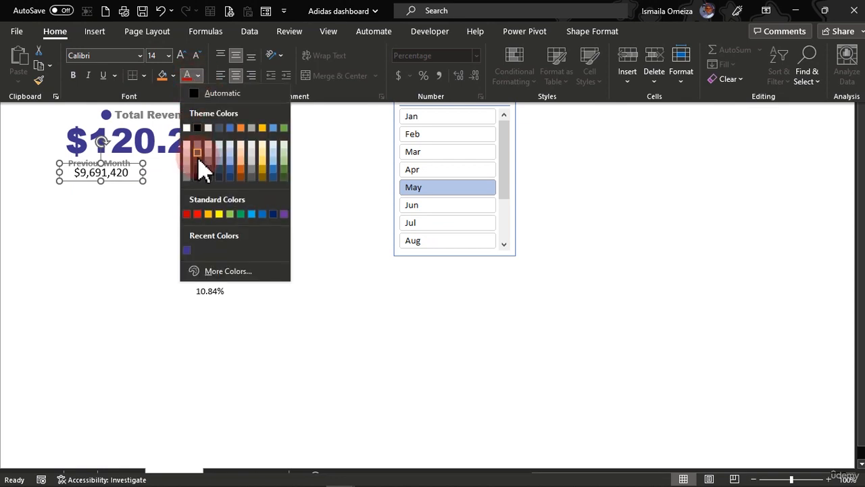
pyautogui.click(202, 169)
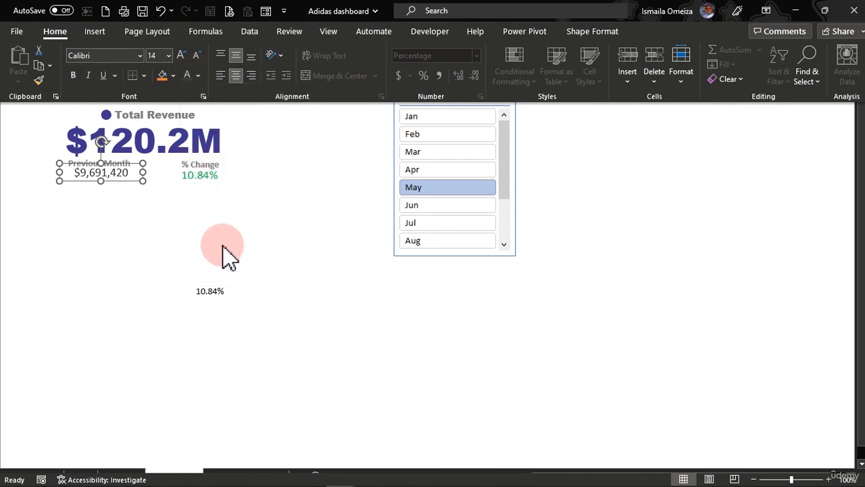
# Delete the spare text box linked to Analysis!F23 below the Total Revenue card.
pyautogui.click(227, 249)
pyautogui.click(217, 294)
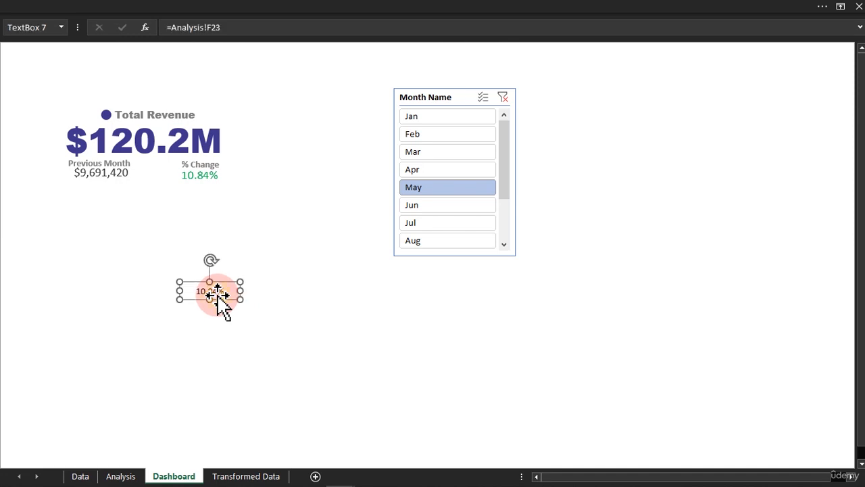
pyautogui.press('Delete')
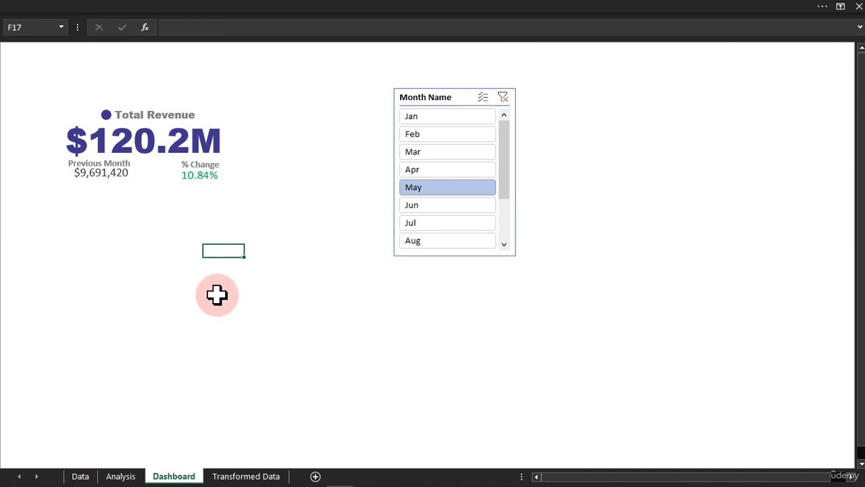
# Filter the Month Name slicer by Jan and Feb, and compare the % Change picture with B25 on the Analysis sheet.
pyautogui.click(435, 118)
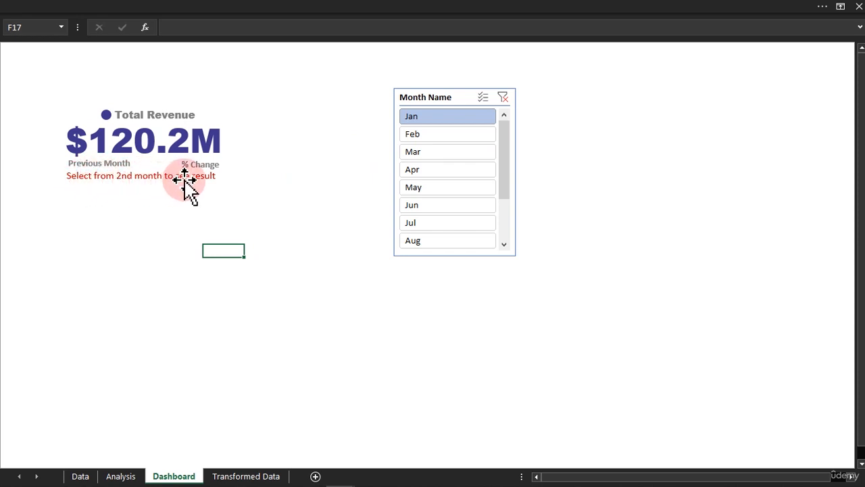
pyautogui.click(426, 134)
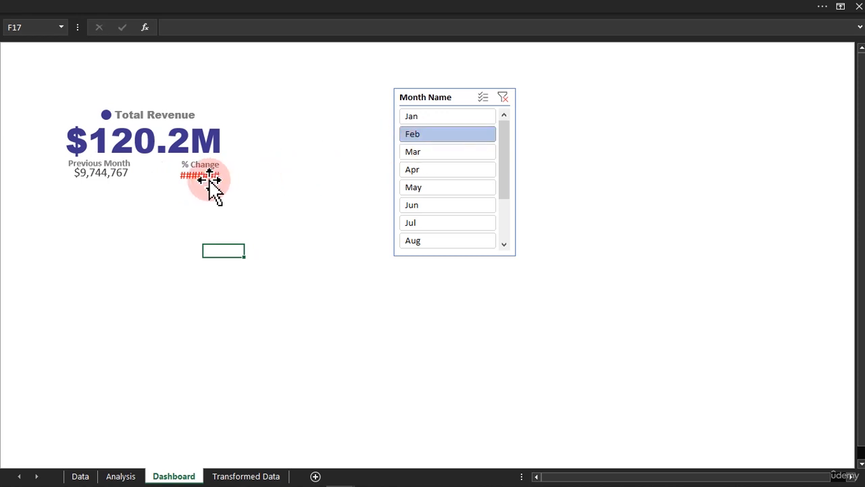
pyautogui.click(129, 476)
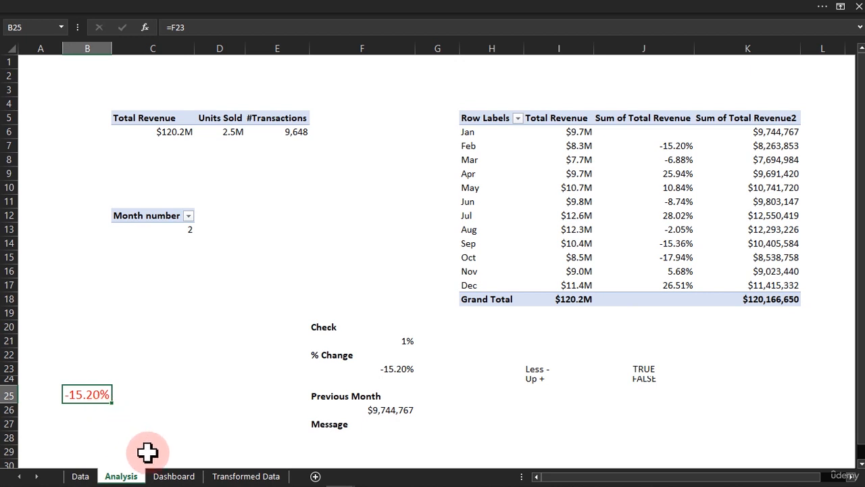
pyautogui.click(173, 477)
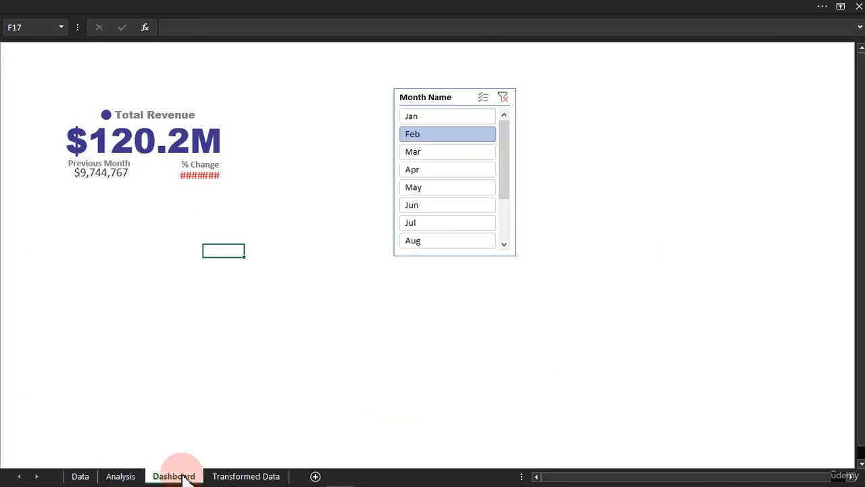
# Widen column B on the Analysis sheet slightly so the negative percentage fits in the linked picture, and return to the Dashboard.
pyautogui.click(123, 476)
pyautogui.click(106, 477)
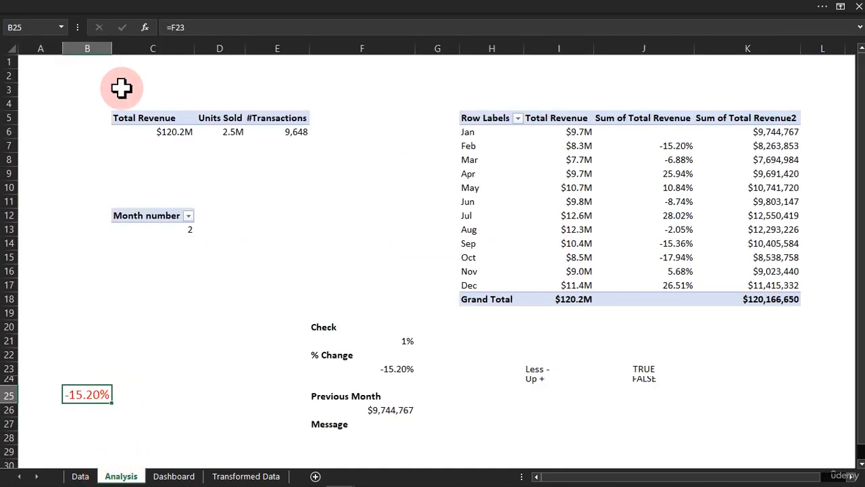
pyautogui.moveTo(109, 47); pyautogui.dragTo(61, 54)
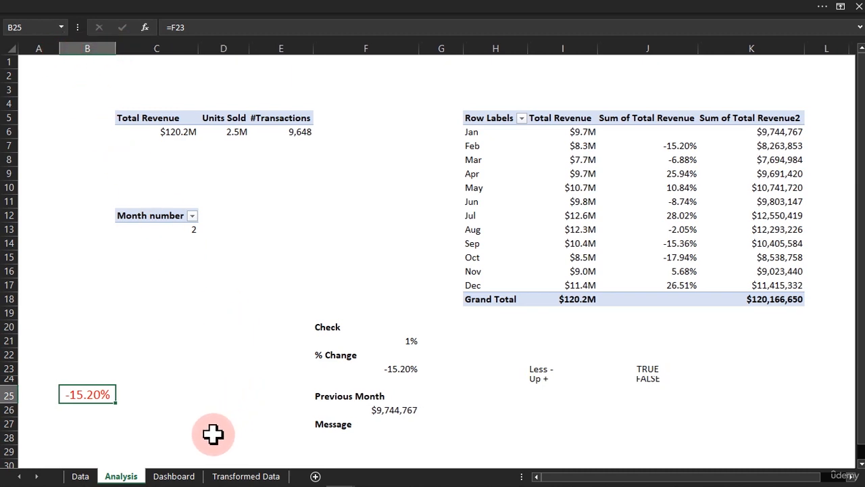
pyautogui.click(179, 475)
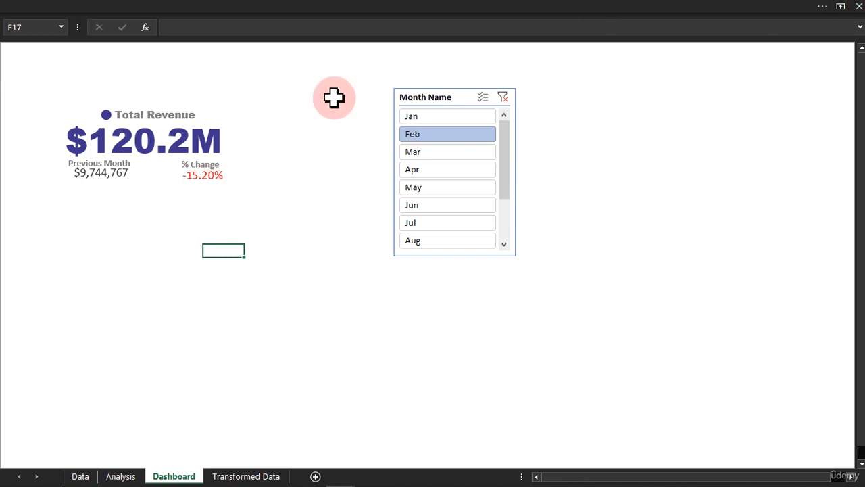
# Shift the linked % Change picture slightly left to centre it beneath its label, and deselect it.
pyautogui.click(215, 178)
pyautogui.moveTo(211, 175); pyautogui.dragTo(210, 175)
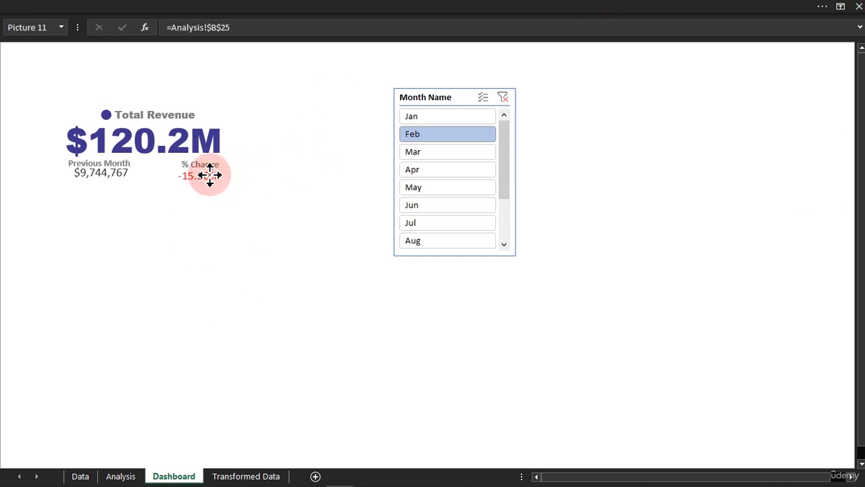
pyautogui.click(290, 326)
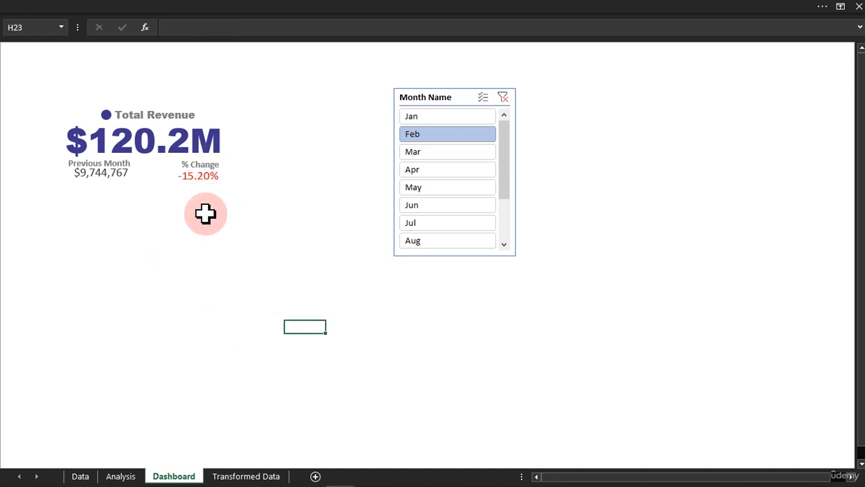
# Filter the Month Name slicer by May, Jul and Aug, clear it, and filter by Jan, Feb and Mar to check the card values.
pyautogui.click(448, 188)
pyautogui.click(437, 222)
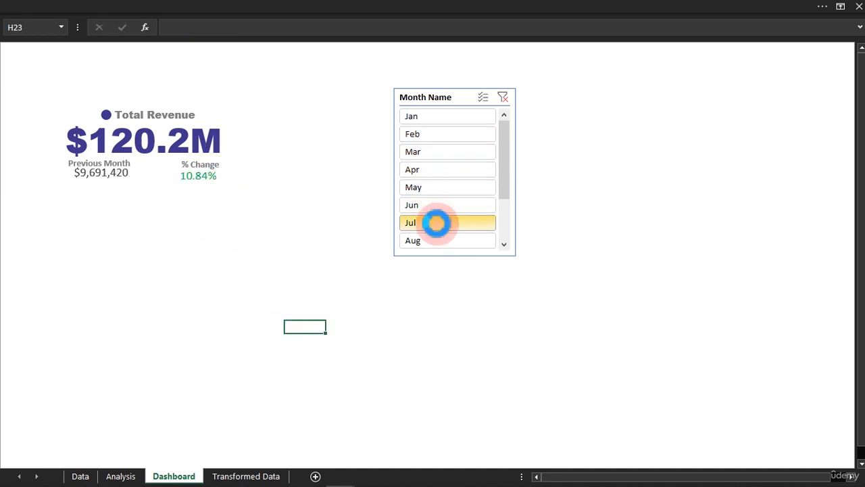
pyautogui.click(433, 241)
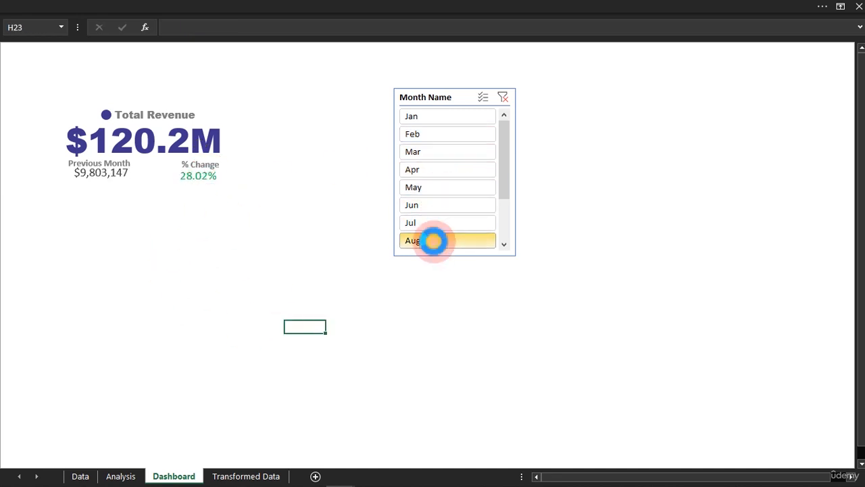
pyautogui.click(503, 98)
pyautogui.click(451, 118)
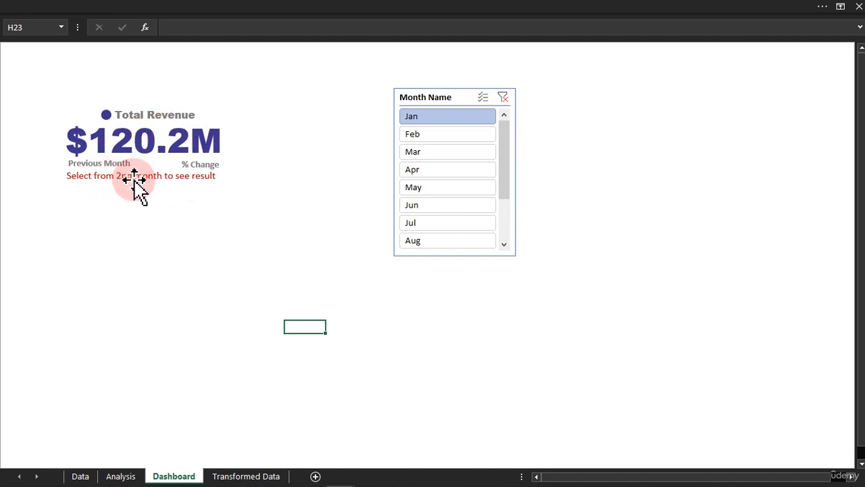
pyautogui.click(443, 135)
pyautogui.click(438, 156)
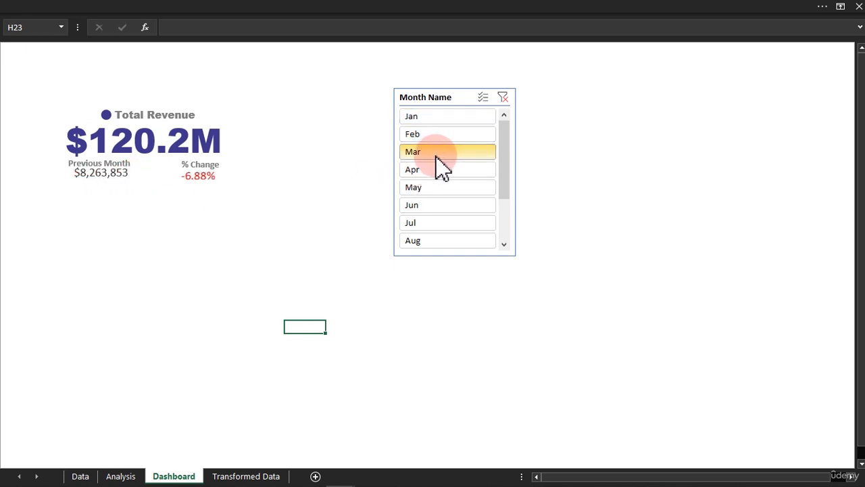